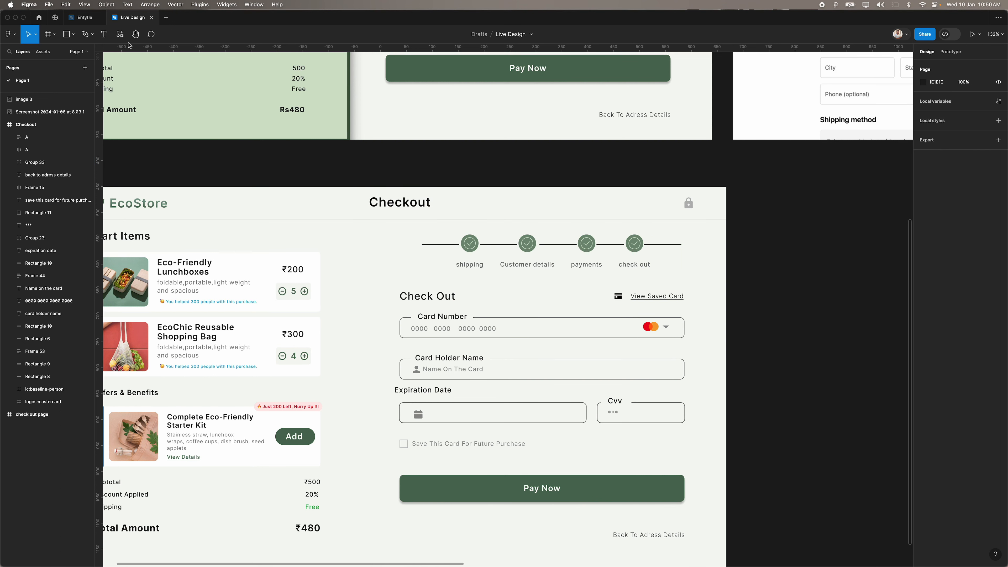
key(c)
click(659, 270)
key(v)
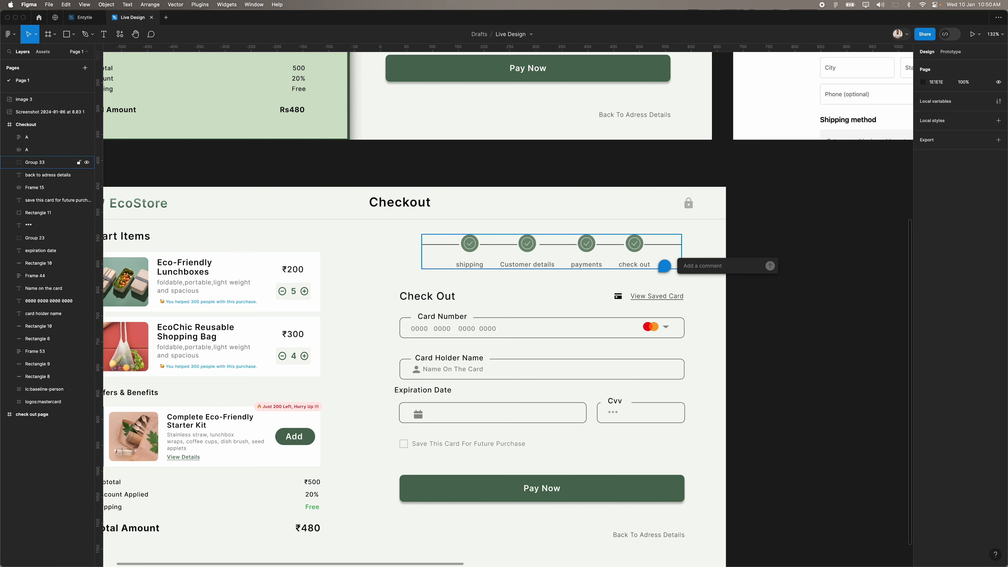
Ungroup the checkout progress stepper and the inner frame that holds its four steps.
click(635, 242)
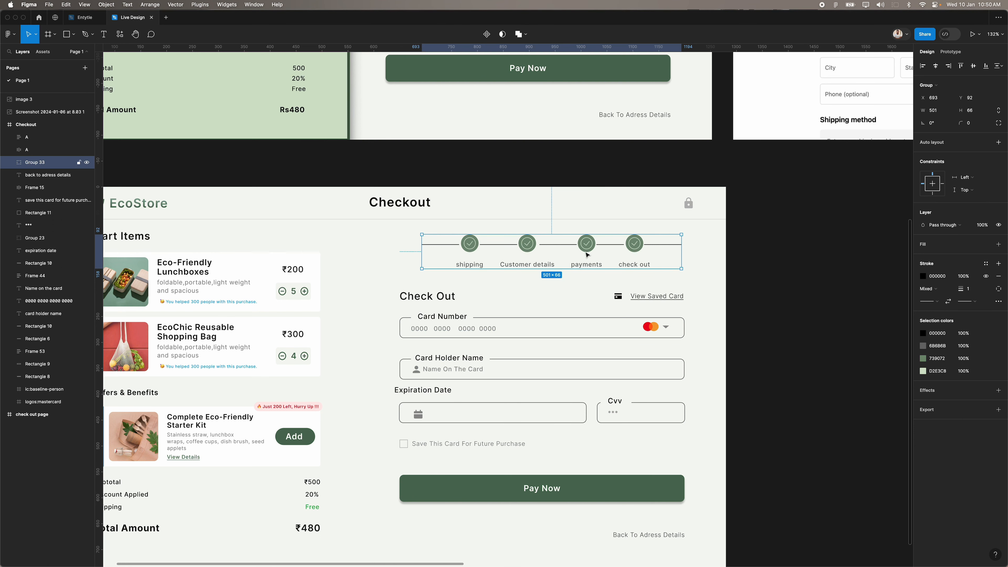
right_click(525, 246)
click(544, 352)
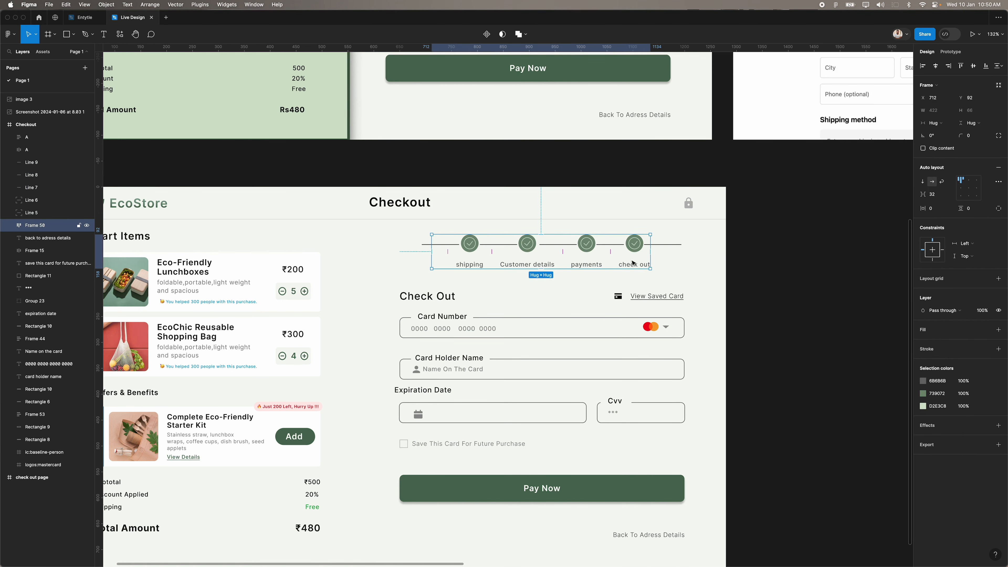
right_click(632, 258)
click(648, 364)
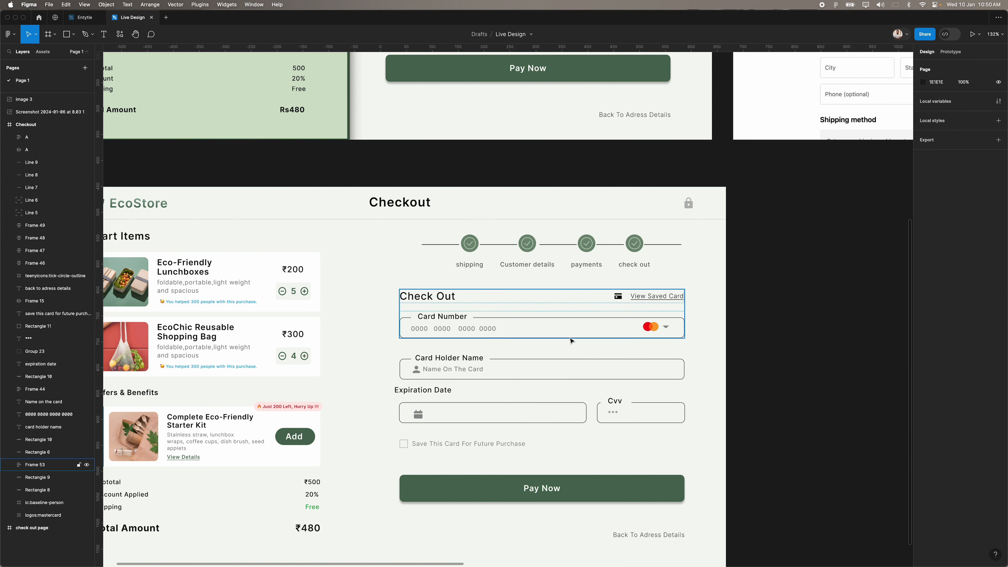
Rename the "check out" step label to "Overview" and capitalize the neighbouring label as "Payments".
click(635, 265)
double_click(635, 265)
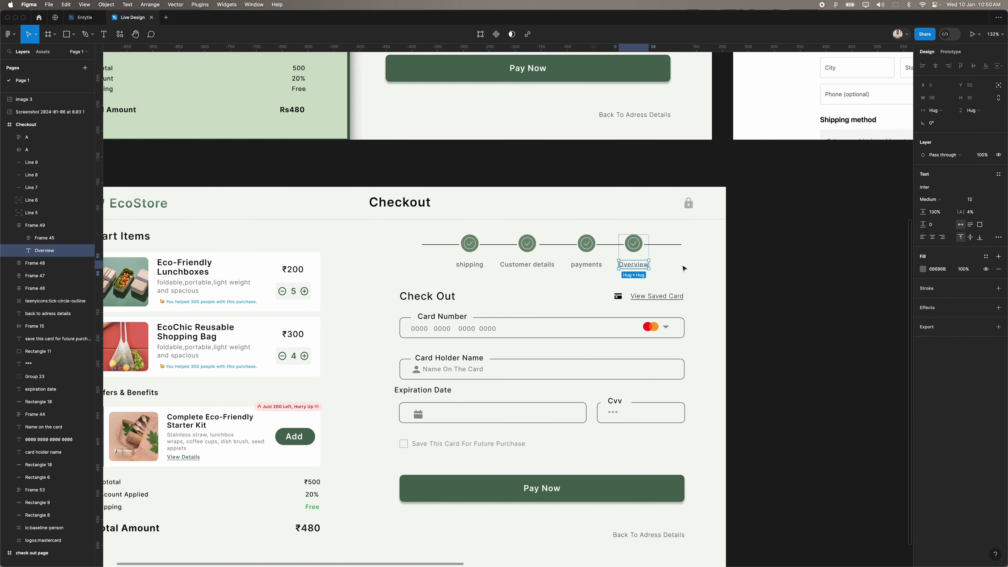
click(595, 265)
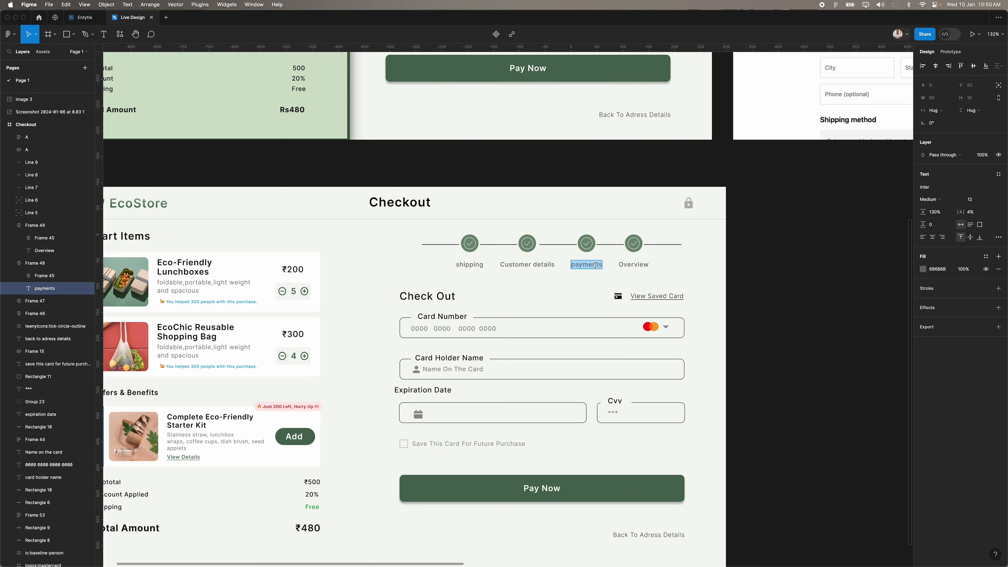
text(Payments)
Change the "Customer details" step label to "Delivery Details", correcting the spelling of Delivery.
click(531, 265)
key(Return)
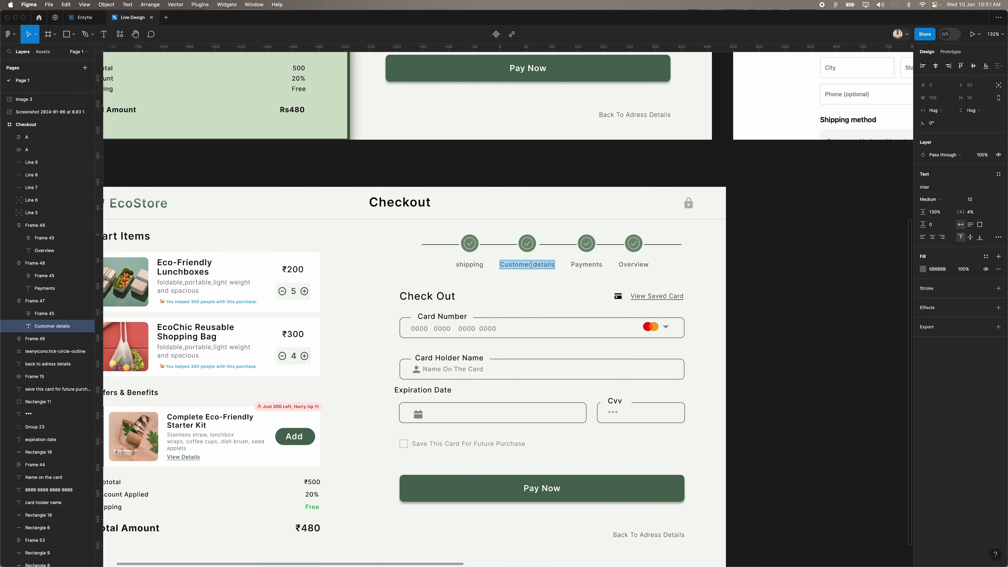
text(Dilvery Details)
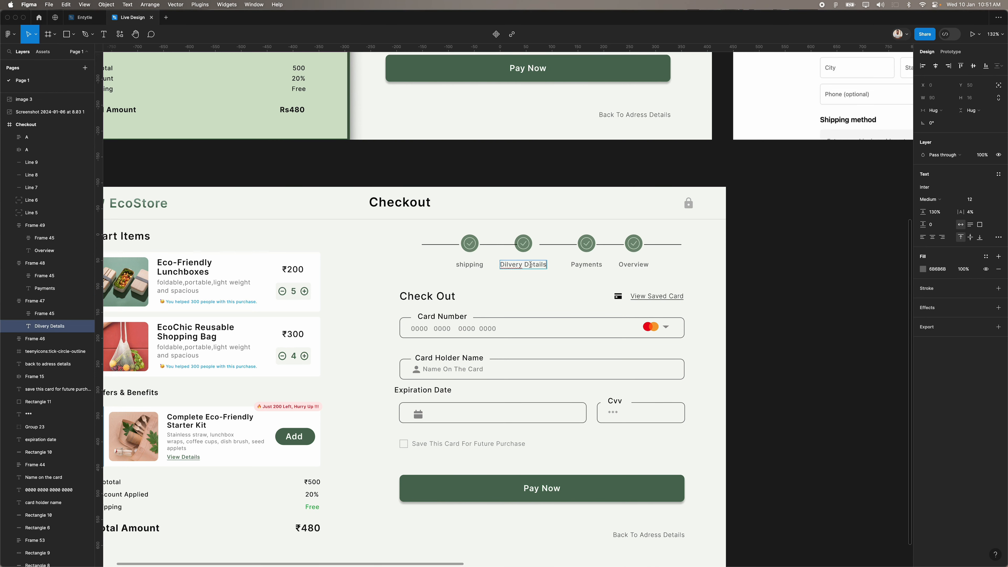
right_click(511, 265)
key(Escape)
text(Delivery)
key(Escape)
Replace the word "Details" with "Address" in the Delivery Details step label.
double_click(474, 263)
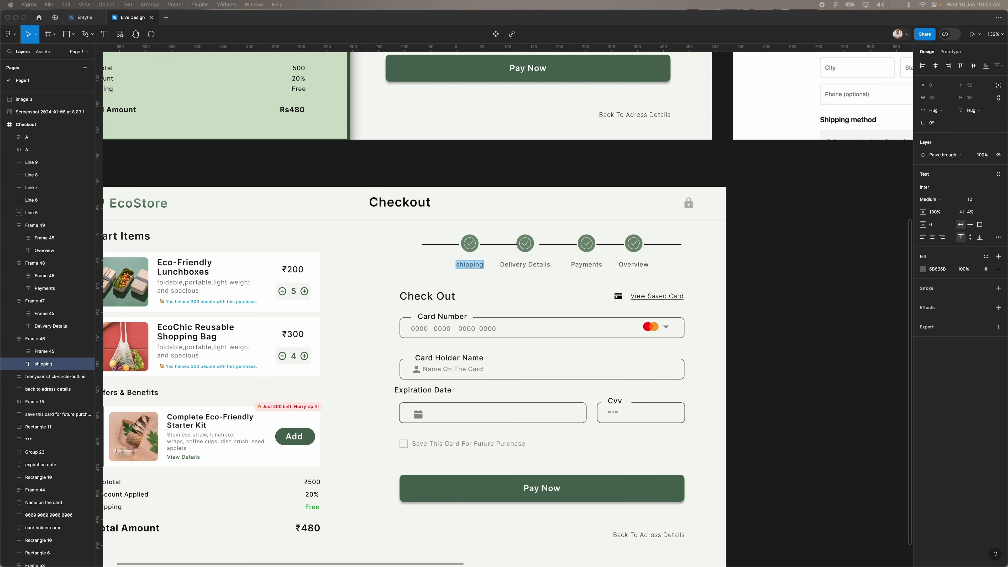
double_click(529, 264)
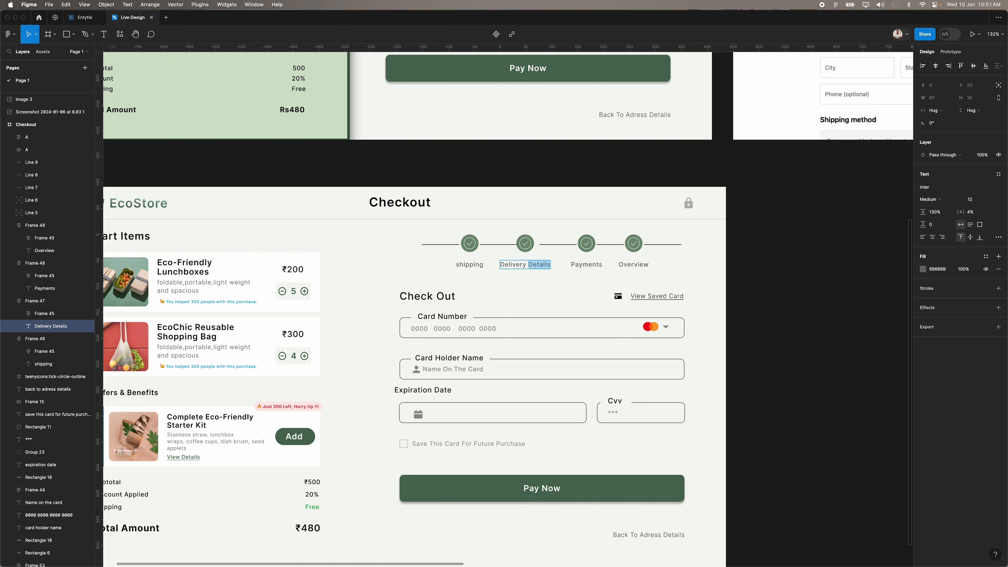
text(Address)
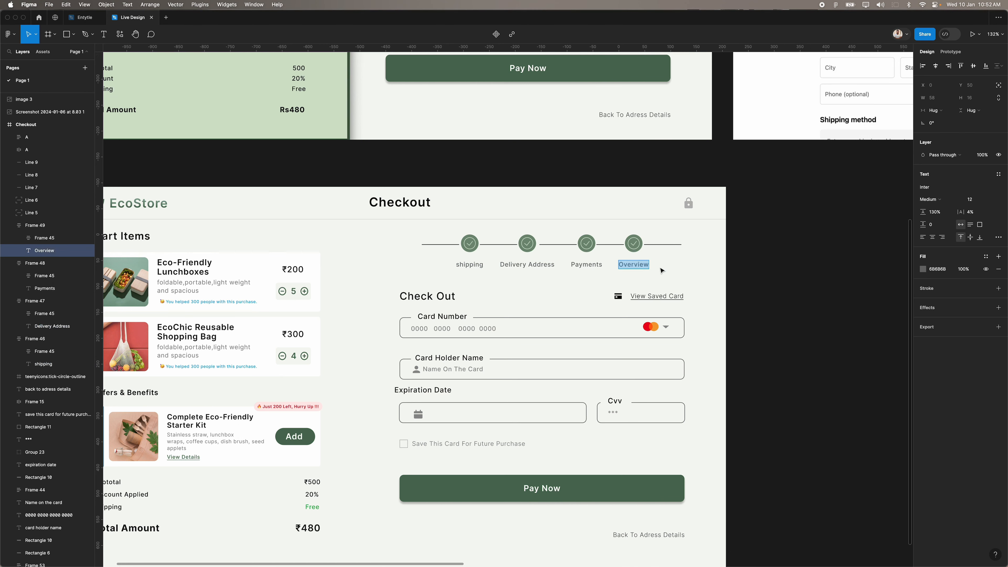
Delete the shipping step together with the first connector line from the progress stepper.
click(634, 264)
click(472, 250)
key(Delete)
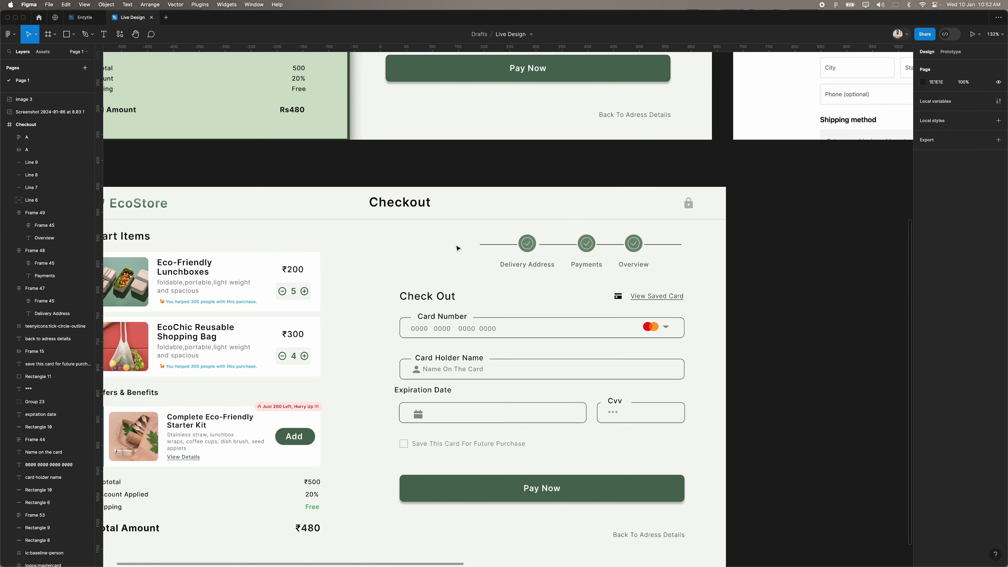
Recolor the Delivery Address and Payments step icons with a 55A153 green circle and a white check mark.
drag(458, 237, 650, 260)
click(616, 255)
double_click(528, 245)
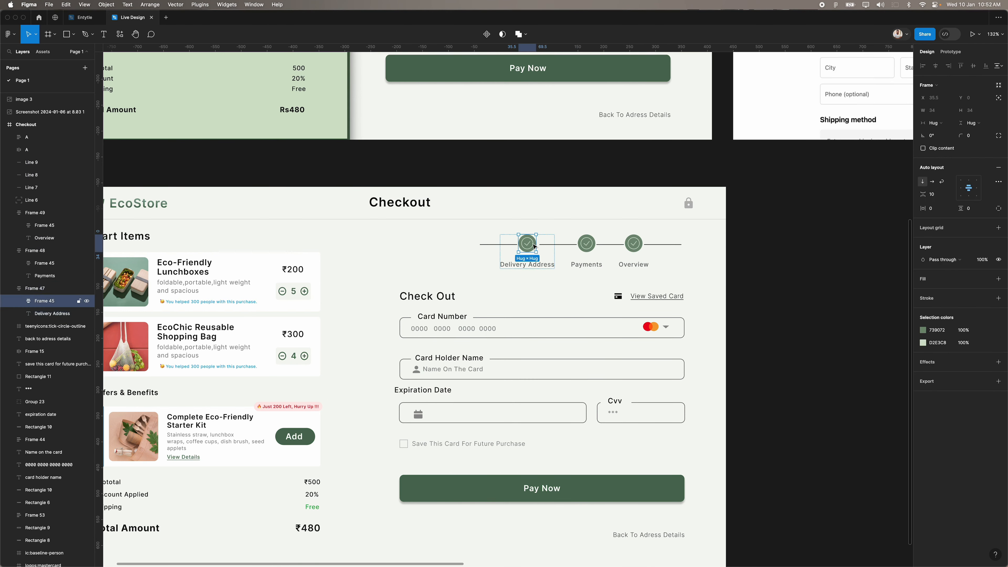
shift+double_click(586, 244)
scroll(586, 244, up, 5)
click(922, 330)
click(865, 391)
click(922, 342)
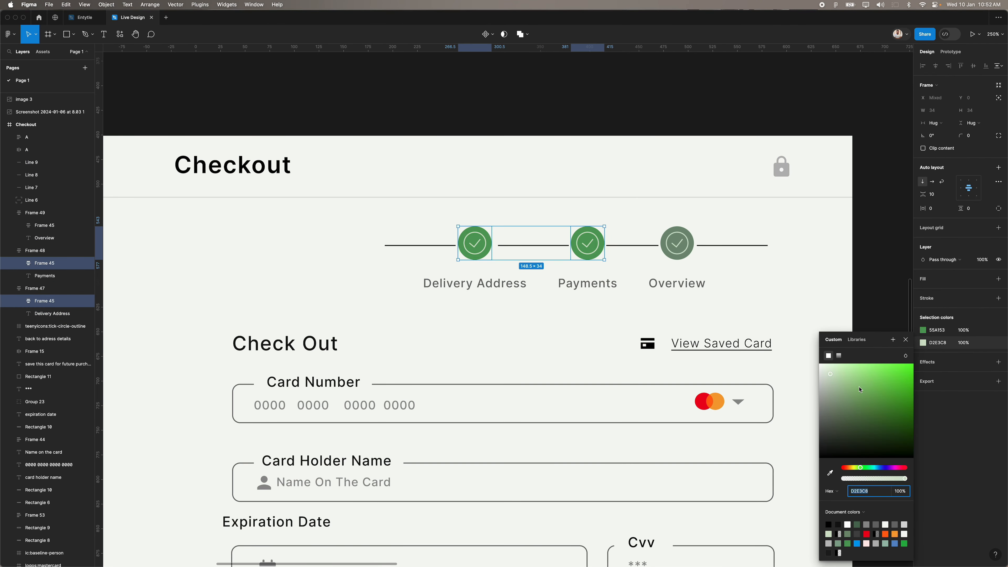
drag(852, 391, 773, 344)
Delete the outlined check mark vector from the green Payments circle.
scroll(566, 229, up, 5)
double_click(631, 264)
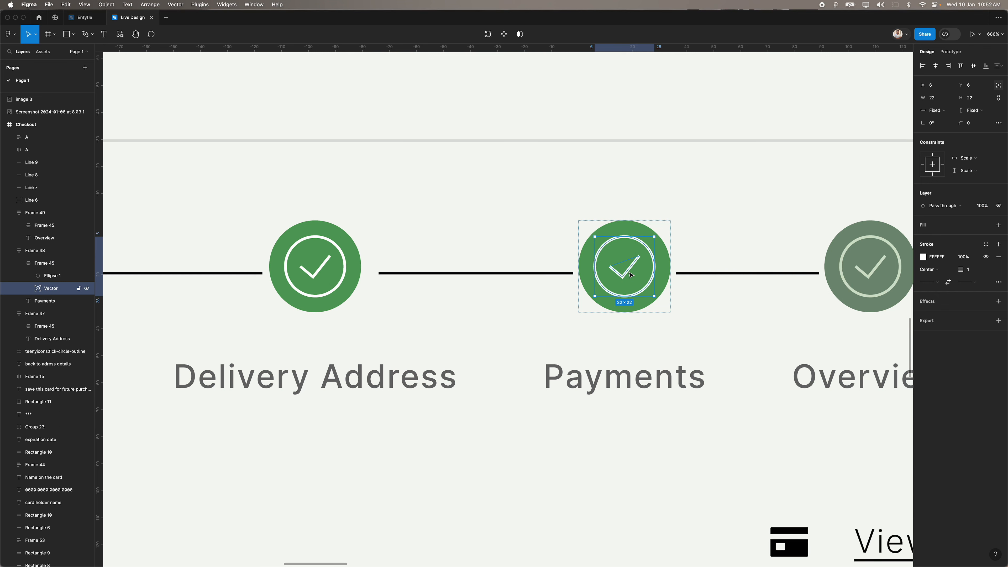
double_click(632, 264)
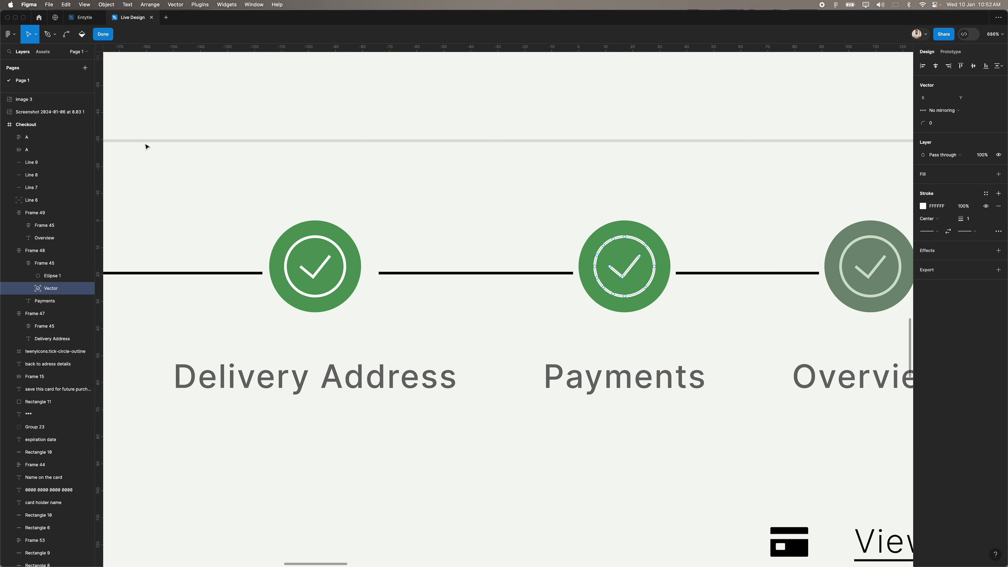
click(645, 245)
click(104, 34)
key(BackSpace)
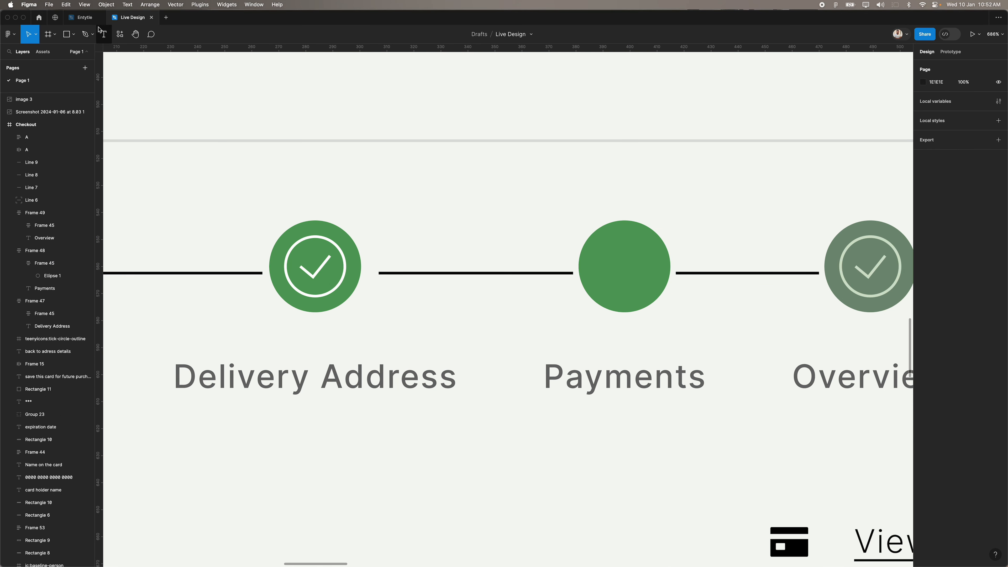
Draw a check mark about 10.5 by 6.5 below the stepper with the Pen tool.
click(87, 34)
click(596, 270)
key(Escape)
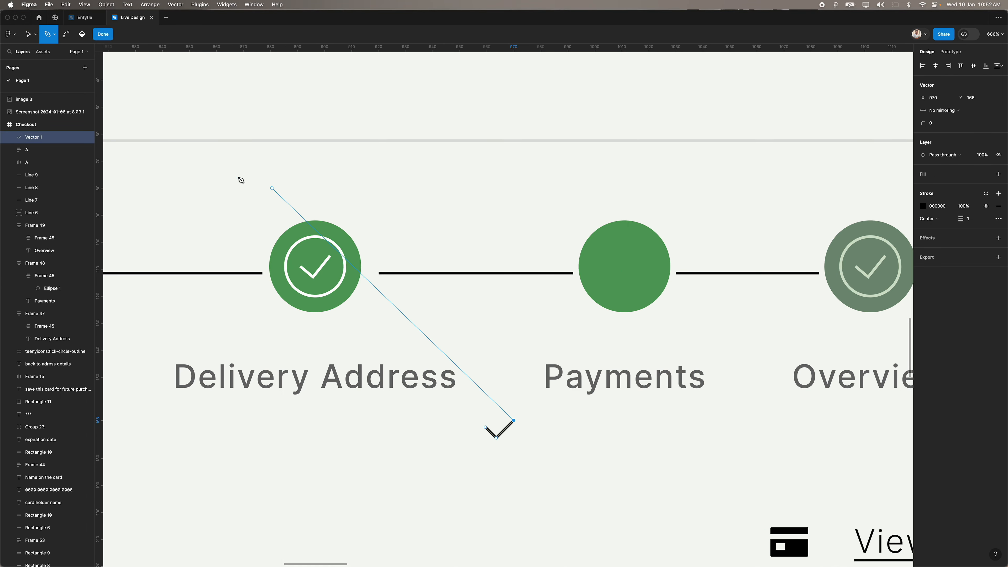
Set the new check mark's stroke to white FFFFFF with a thickness of 2.
click(922, 244)
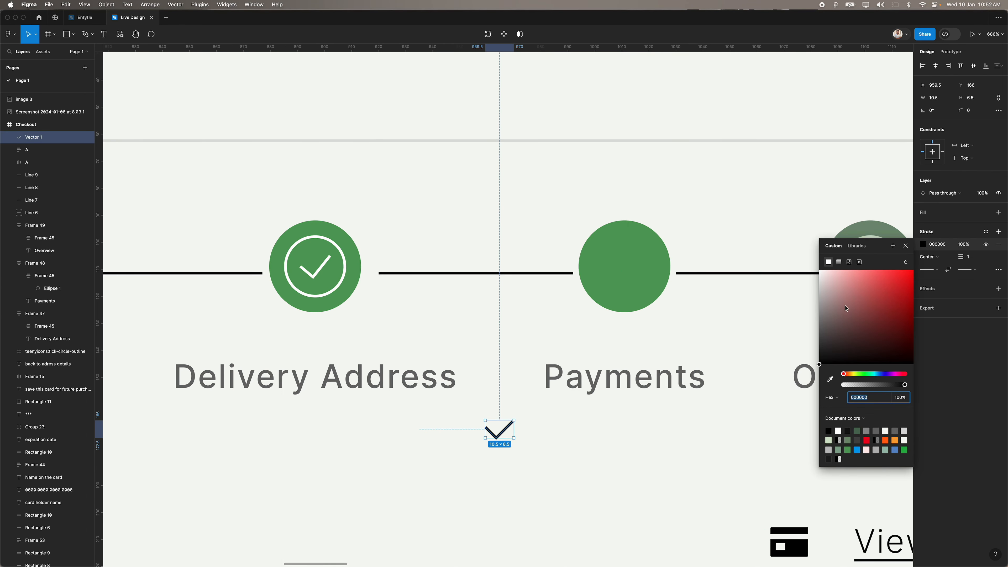
drag(825, 301, 681, 186)
text(2)
key(Return)
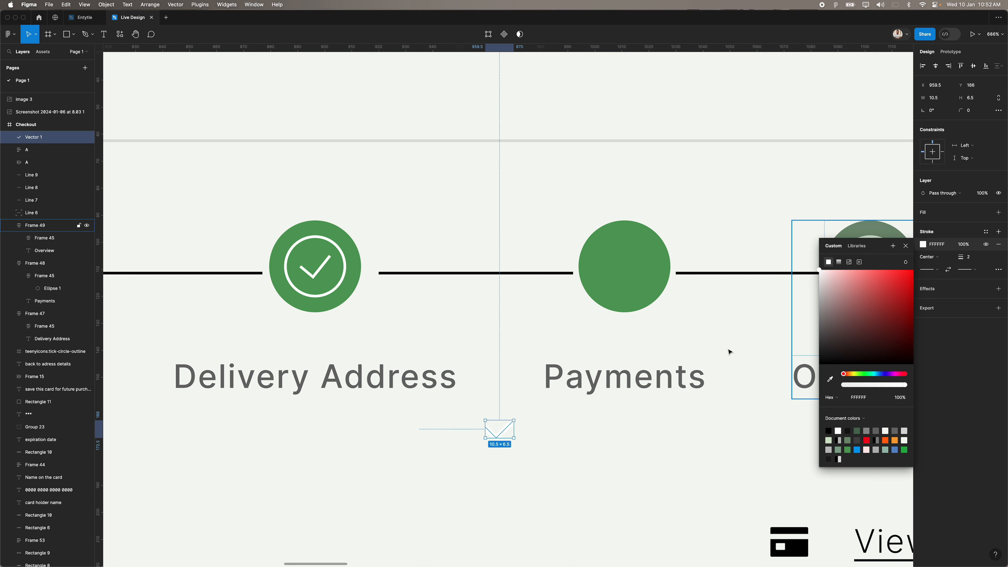
Move the check mark into the Payments icon frame and group it with the green circle.
drag(511, 425, 624, 286)
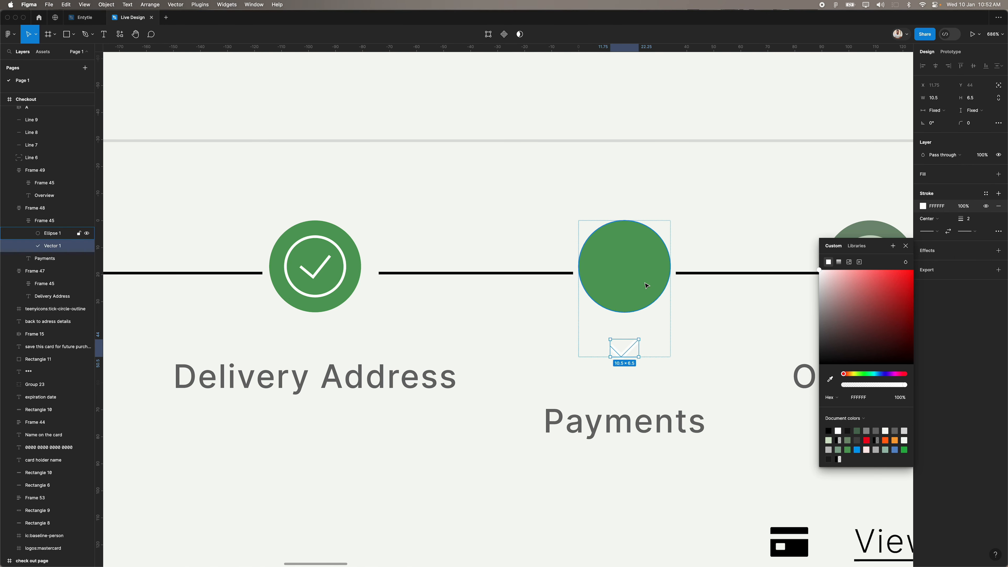
shift+click(646, 285)
key(super+g)
Move the check mark onto the green Payments circle and scale it up to about 13.73 by 8.5.
double_click(631, 349)
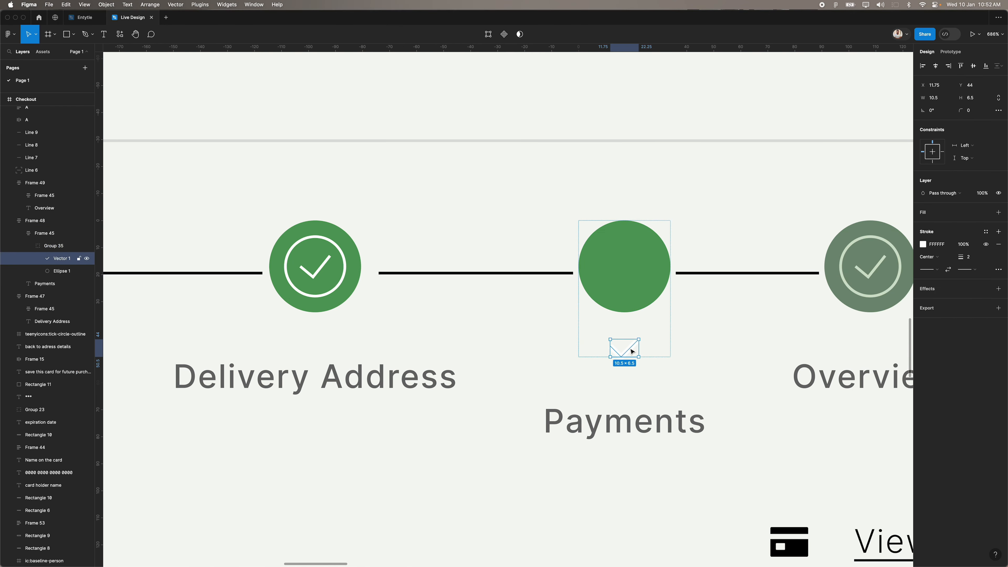
drag(632, 349, 642, 252)
key(k)
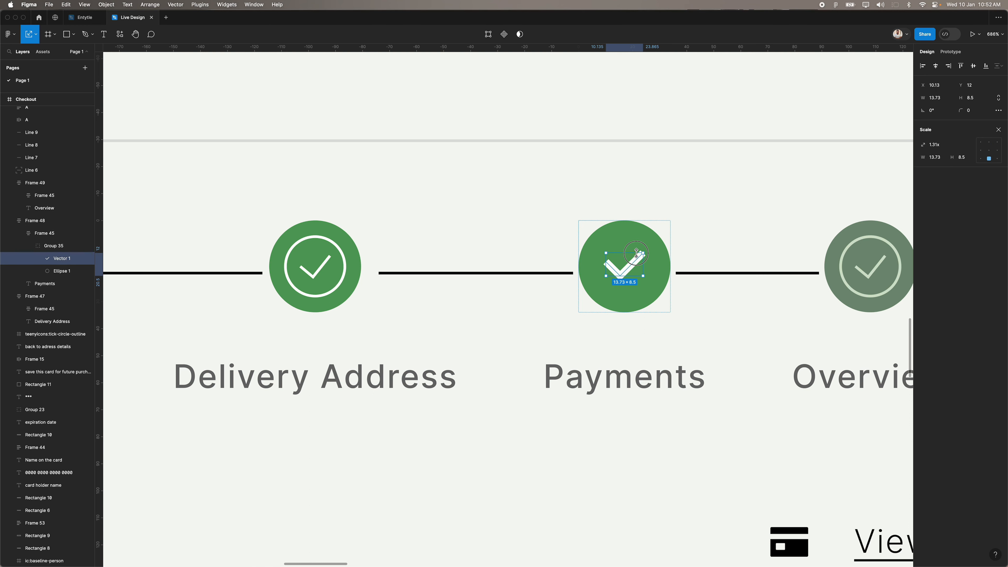
click(998, 129)
Give the check mark's stroke round caps at both ends and a round corner join.
click(938, 269)
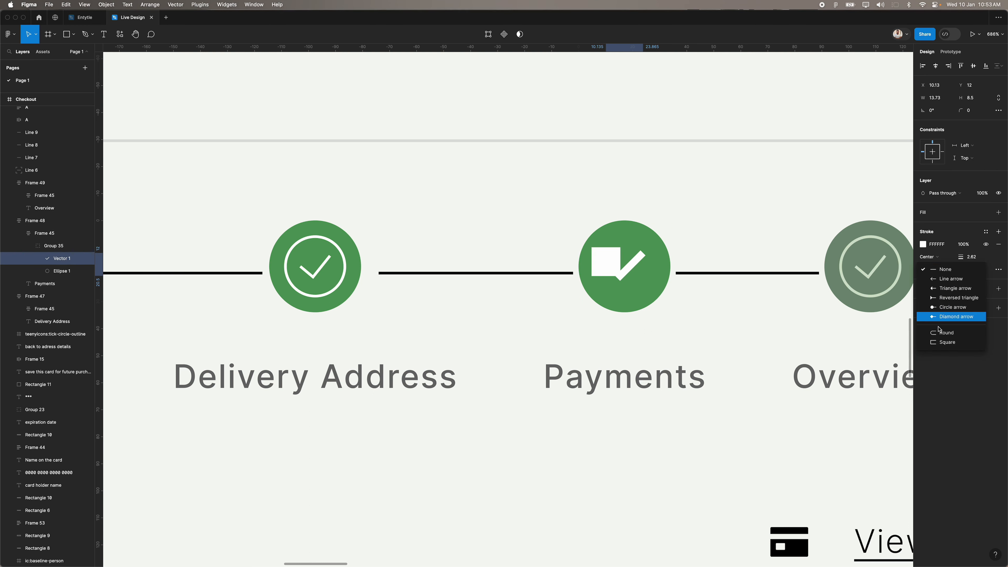
click(941, 333)
click(966, 269)
click(941, 332)
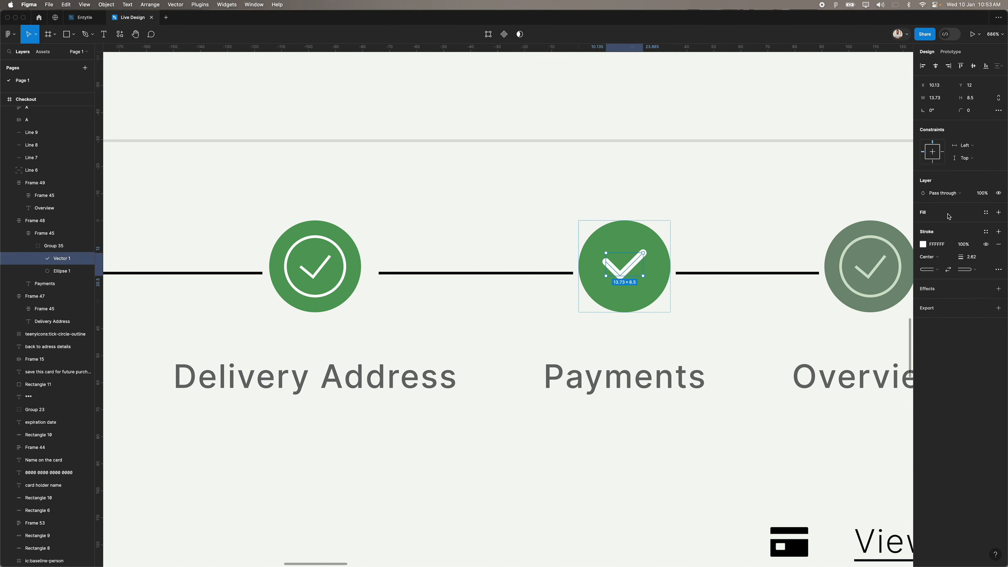
click(998, 269)
click(904, 309)
click(744, 236)
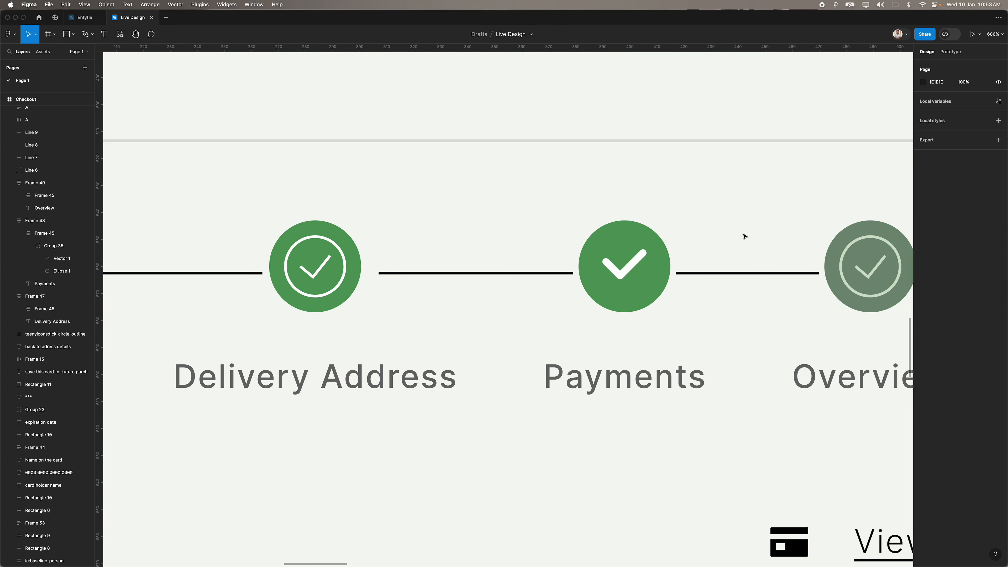
Center the check mark horizontally and vertically within the green Payments circle.
scroll(744, 236, down, 5)
super+click(700, 244)
click(935, 66)
click(974, 66)
Move the Payments step to the left of the stepper line and set its auto layout spacing to 4.
click(592, 244)
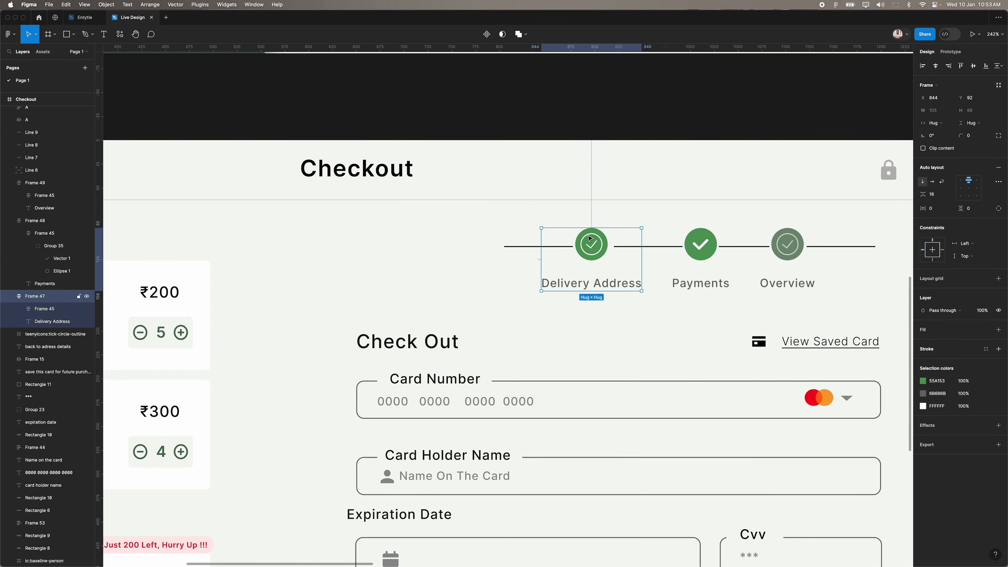
click(709, 247)
drag(702, 257, 410, 256)
click(939, 194)
text(4)
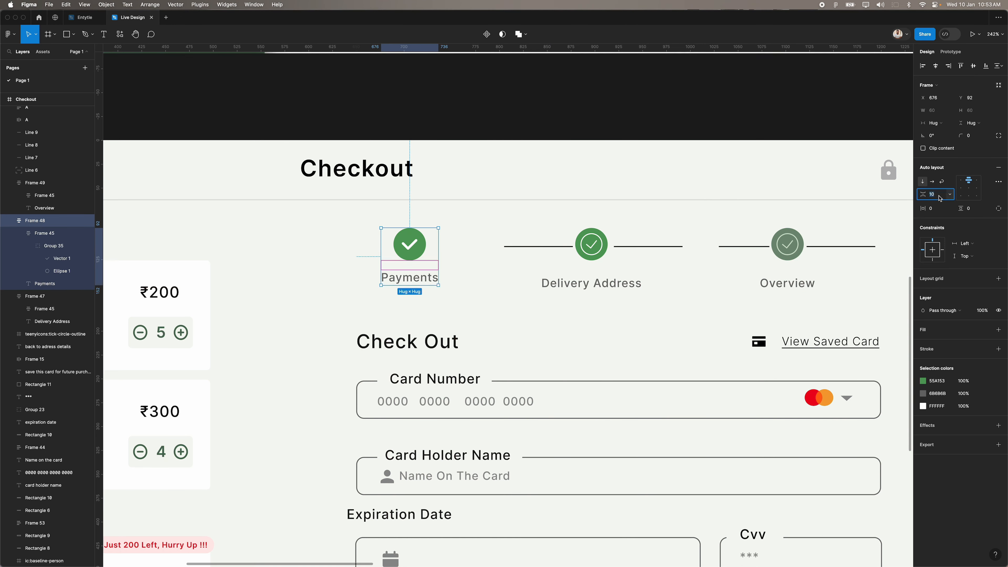
key(Return)
Duplicate the Payments step to its left and relabel the copy "Delivery Address", correcting the spelling.
drag(410, 265, 329, 265)
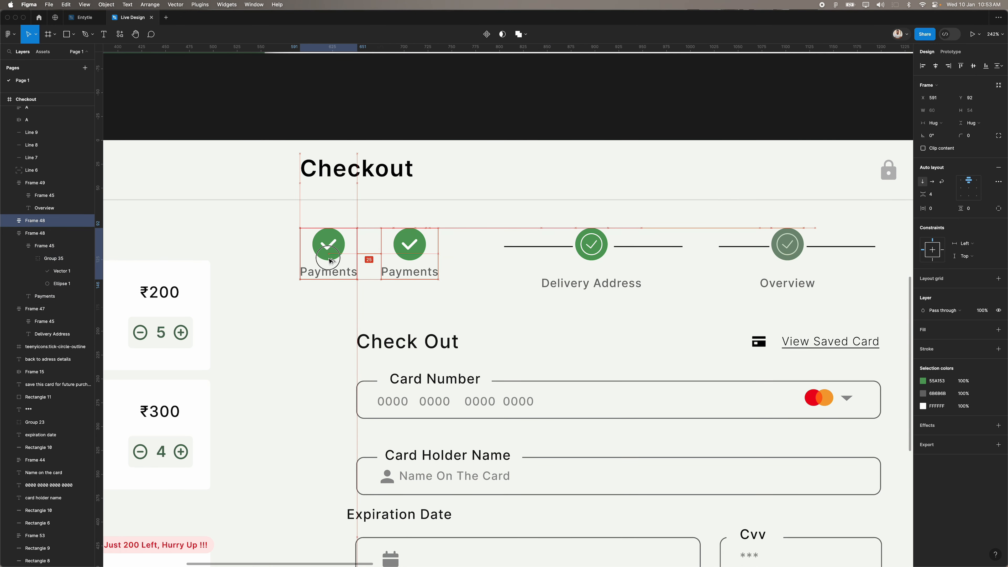
double_click(319, 273)
text(Dilivery Address)
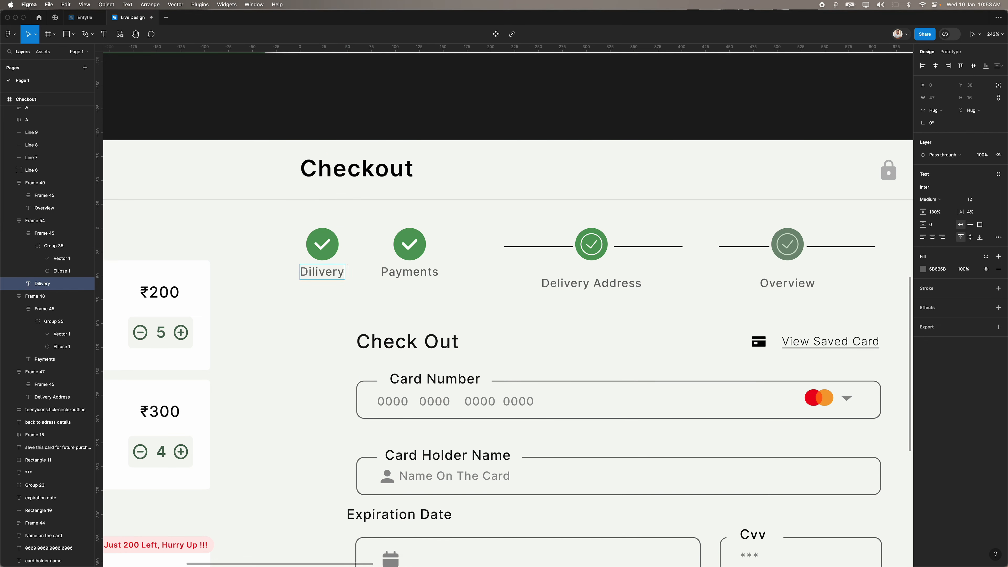
right_click(322, 274)
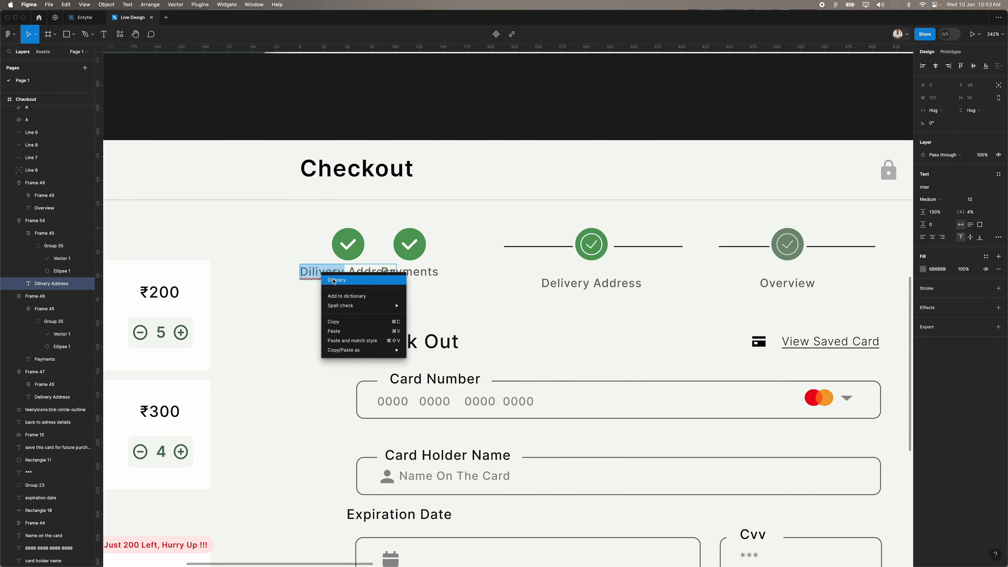
click(337, 281)
Move the new Delivery Address step further left so it no longer overlaps the Payments step.
click(345, 248)
click(344, 248)
drag(309, 245, 272, 239)
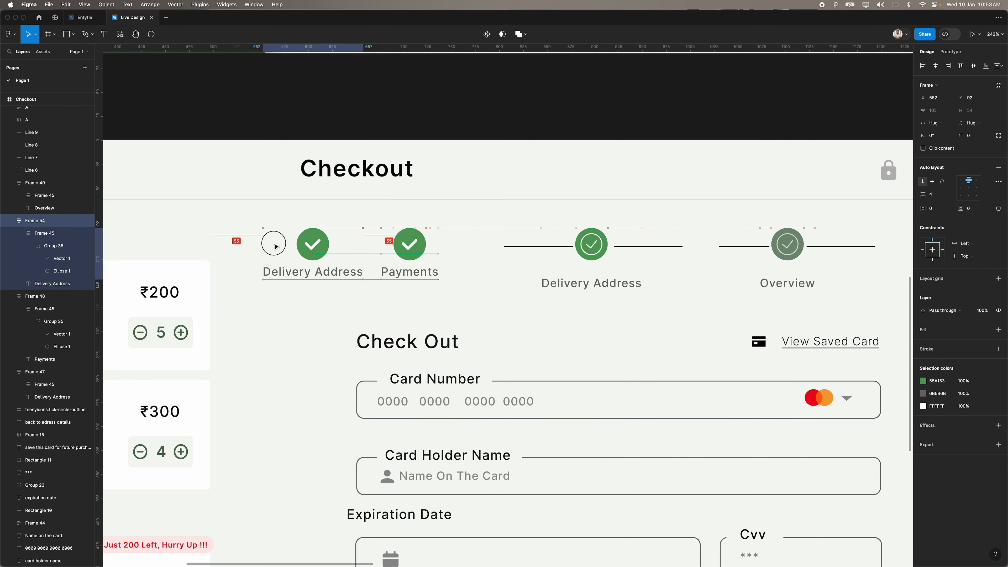
Duplicate the Payments step below the original and change the copy's circle color to grey D2D2D2.
click(402, 251)
drag(400, 250, 473, 305)
double_click(473, 304)
click(923, 330)
drag(849, 362, 814, 375)
Draw a circle about 18 by 18 over the grey step circle and fill it with white FFFFFF.
double_click(482, 301)
scroll(481, 301, up, 5)
click(483, 303)
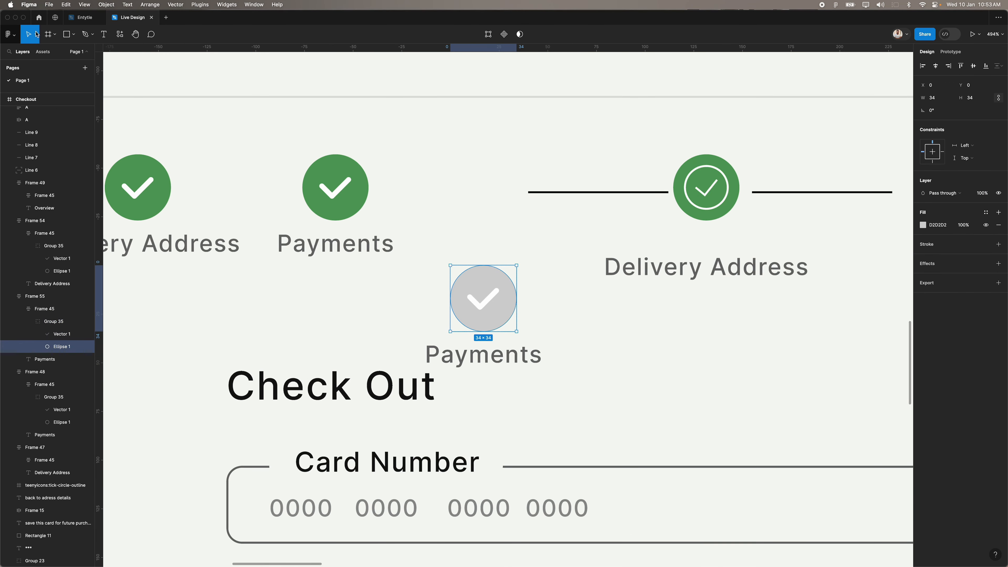
click(74, 34)
click(52, 82)
drag(469, 283, 503, 318)
click(922, 187)
drag(829, 221, 816, 214)
click(517, 255)
Move the white circle into the group that contains the grey circle and check mark.
double_click(489, 288)
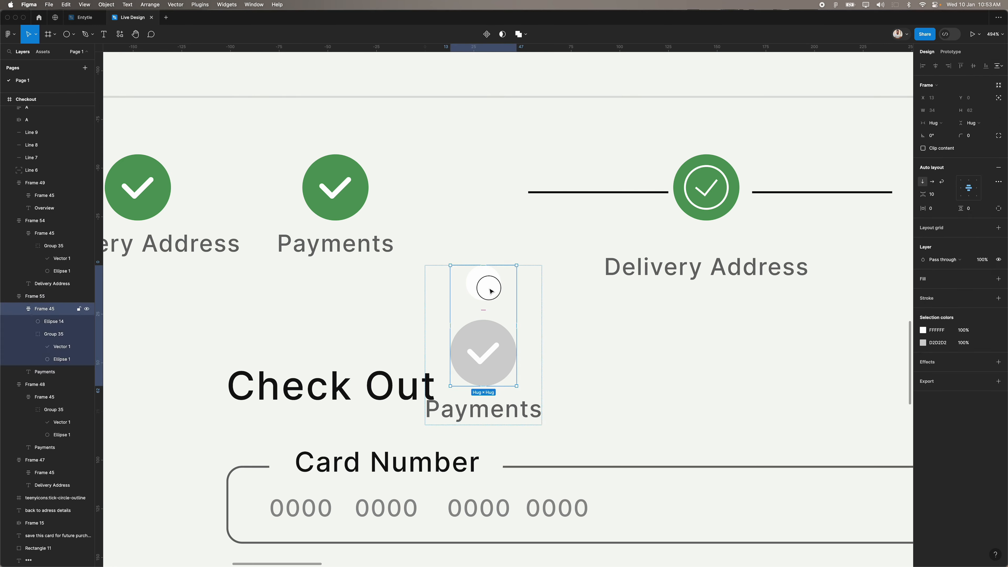
double_click(489, 288)
key(BackSpace)
double_click(487, 297)
double_click(488, 298)
key(super+c)
key(super+v)
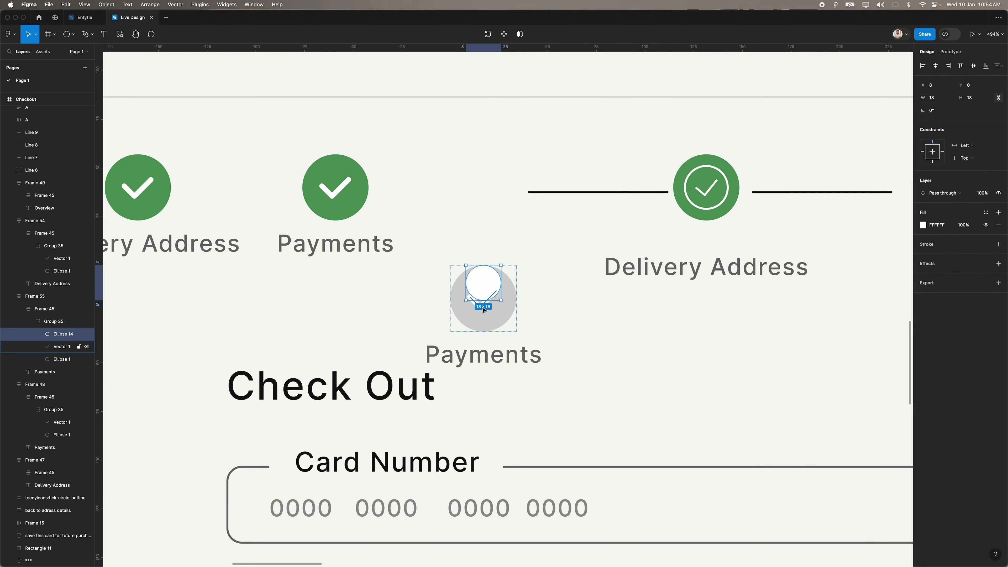
Delete the check mark from the grey step icon and center the white circle horizontally and vertically in the grey circle.
click(483, 308)
key(BackSpace)
double_click(488, 281)
double_click(489, 281)
click(973, 66)
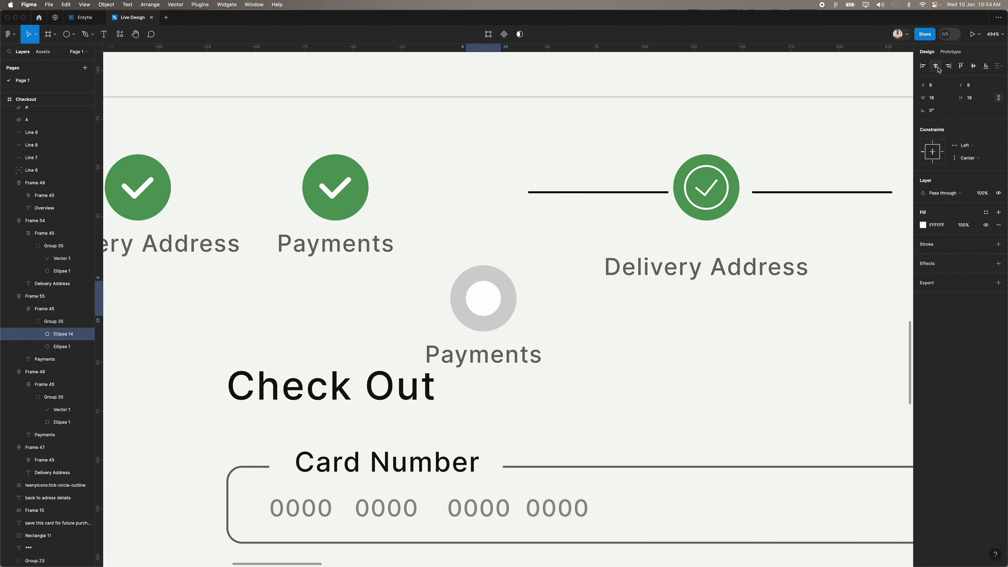
click(936, 68)
click(643, 339)
Delete the old Delivery Address and Overview steps with the outlined check icons from the stepper.
scroll(642, 340, down, 5)
scroll(603, 293, up, 3)
scroll(659, 278, down, 5)
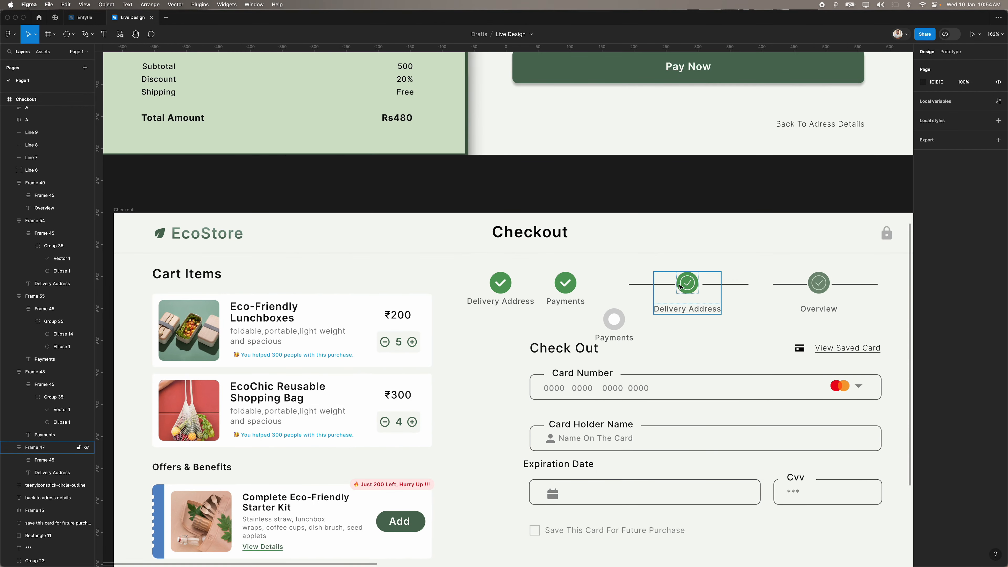
click(688, 283)
shift+click(818, 283)
key(BackSpace)
Delete the three rightmost connector line segments of the old stepper, keeping only the first one.
click(725, 284)
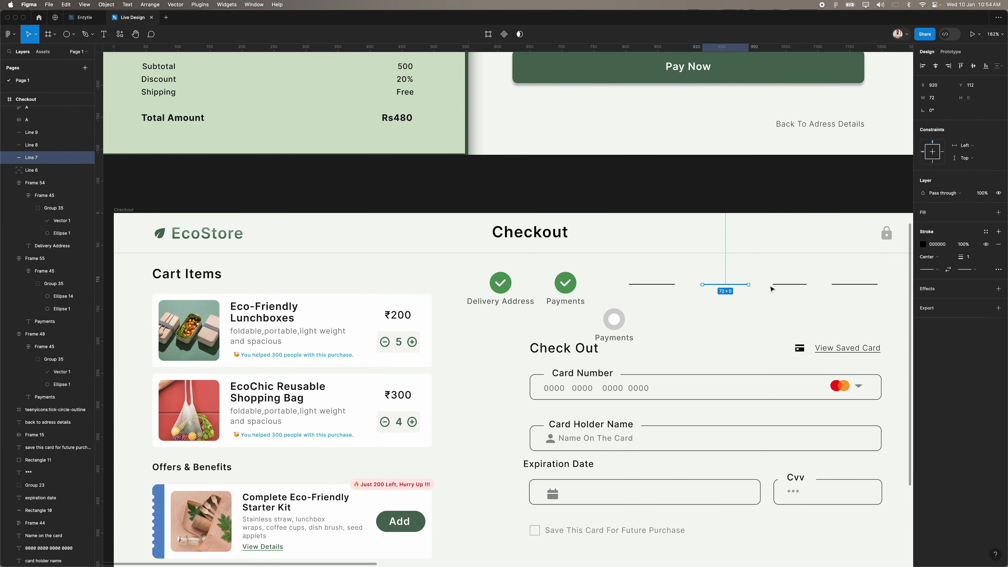
shift+click(785, 284)
shift+click(840, 284)
key(BackSpace)
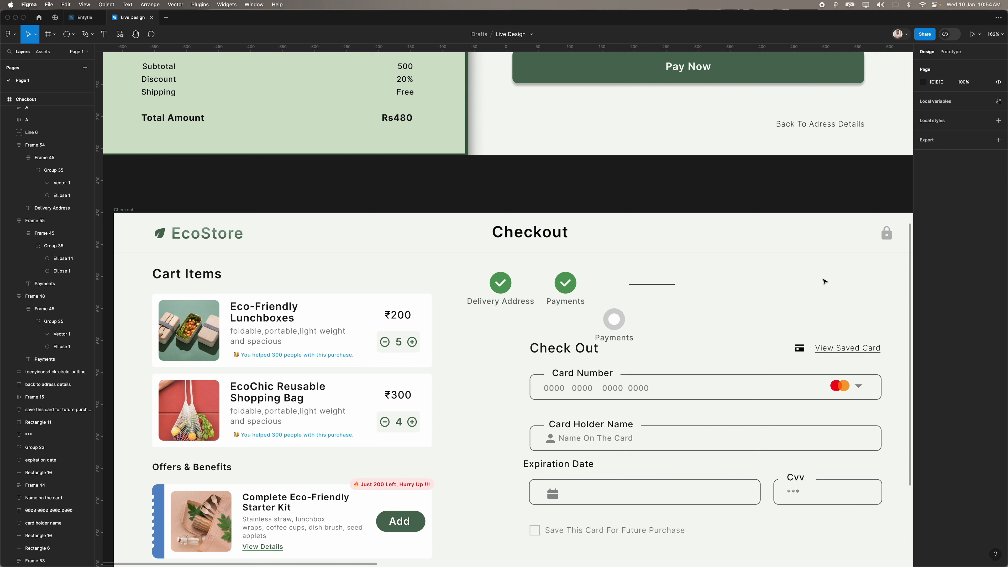
Recolor the remaining connector line to light grey E7E7E7 and set its stroke weight to 10.
click(667, 285)
key(i)
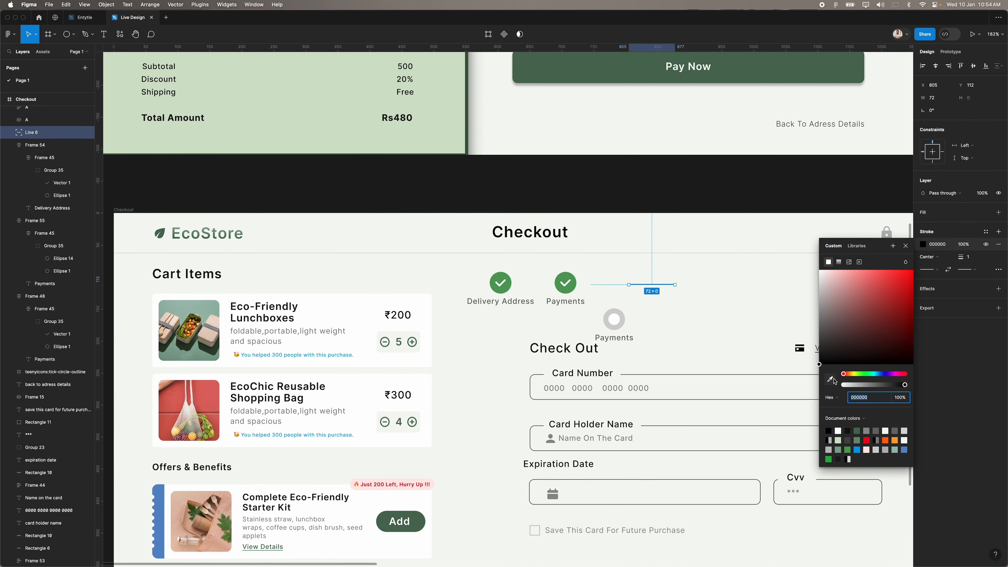
scroll(692, 227, up, 5)
scroll(691, 227, up, 3)
click(650, 294)
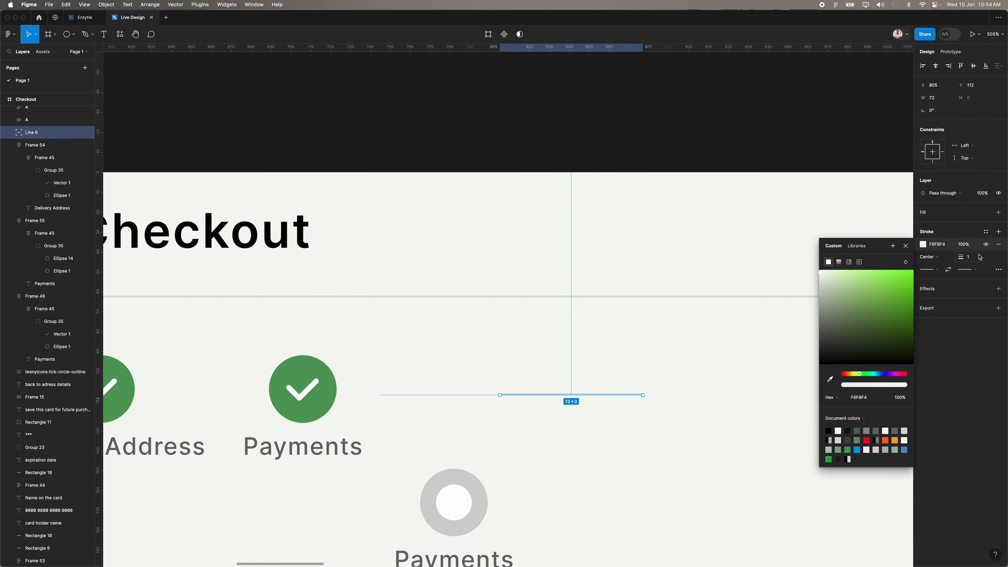
click(968, 257)
text(10)
key(Return)
drag(827, 278, 816, 282)
click(708, 450)
scroll(708, 450, down, 5)
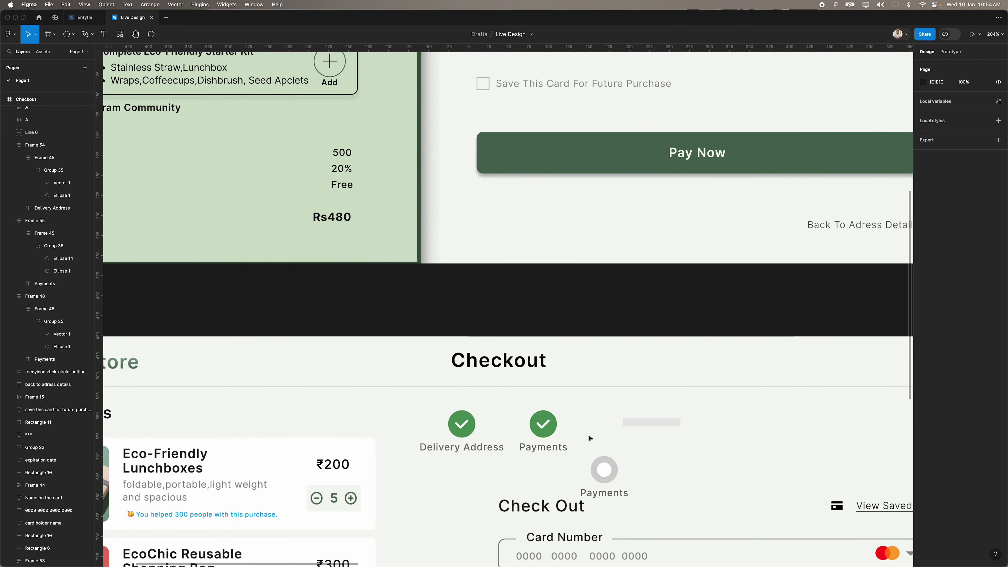
Combine the Delivery Address step and both Payments steps into one horizontal auto layout frame with hug width.
drag(413, 472, 649, 427)
key(shift+a)
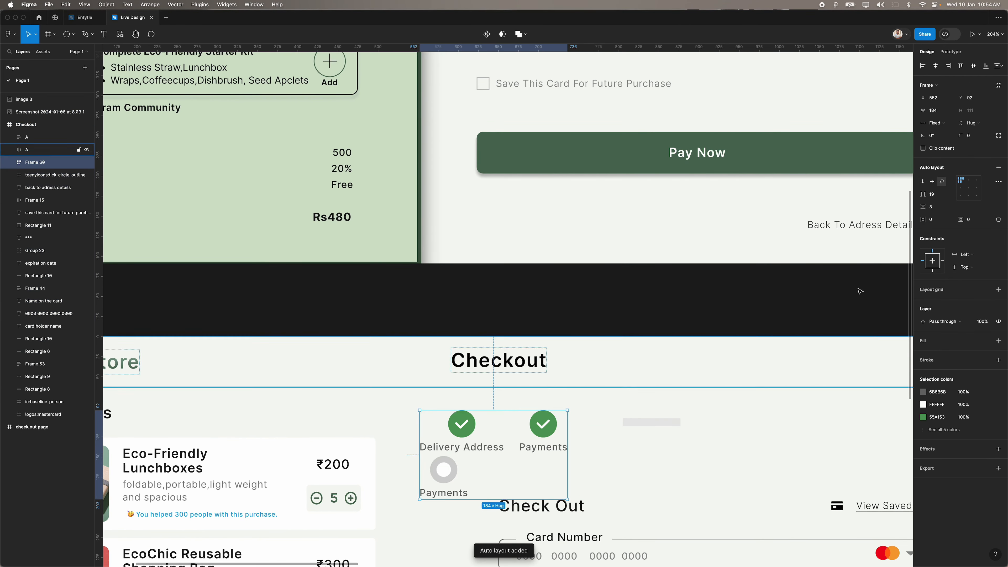
click(933, 181)
click(942, 123)
click(948, 135)
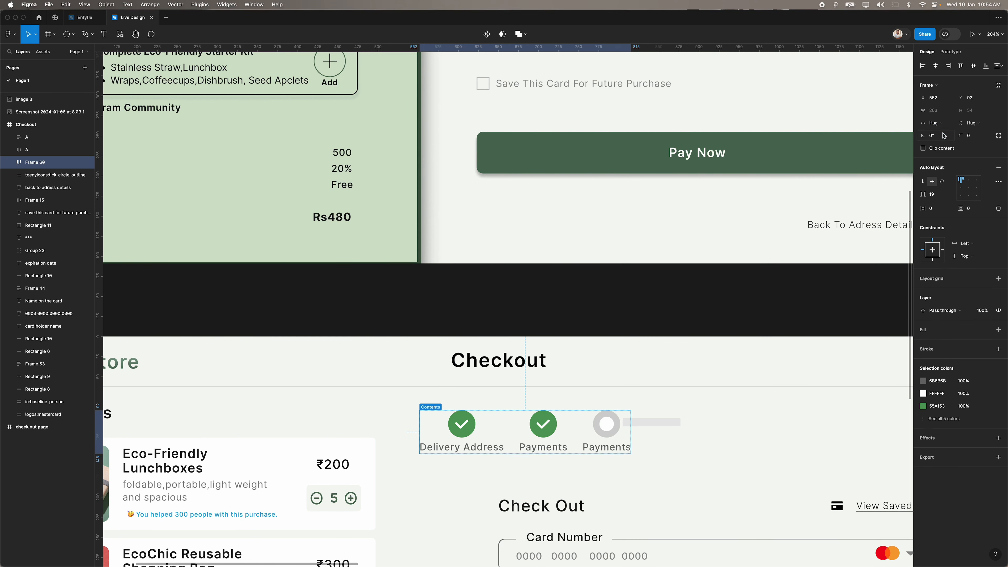
Stretch the grey line behind the step icons to about 342 wide and set its stroke alignment to inside.
click(669, 424)
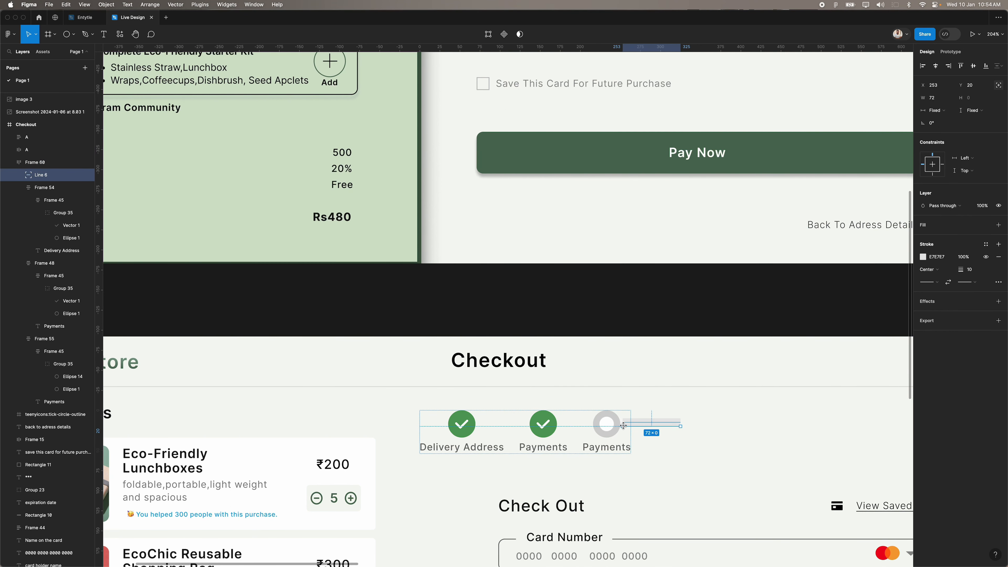
drag(622, 425, 405, 425)
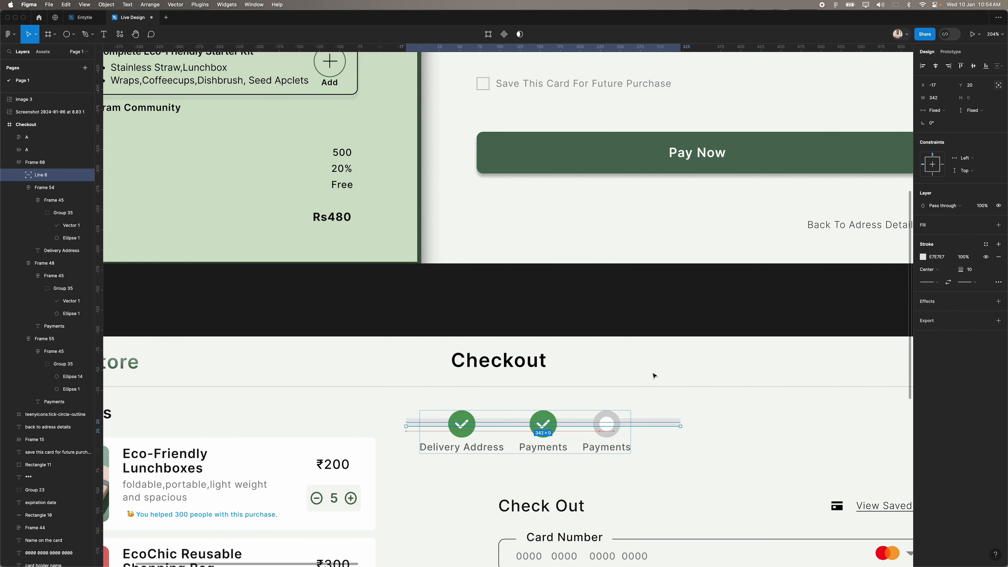
click(935, 272)
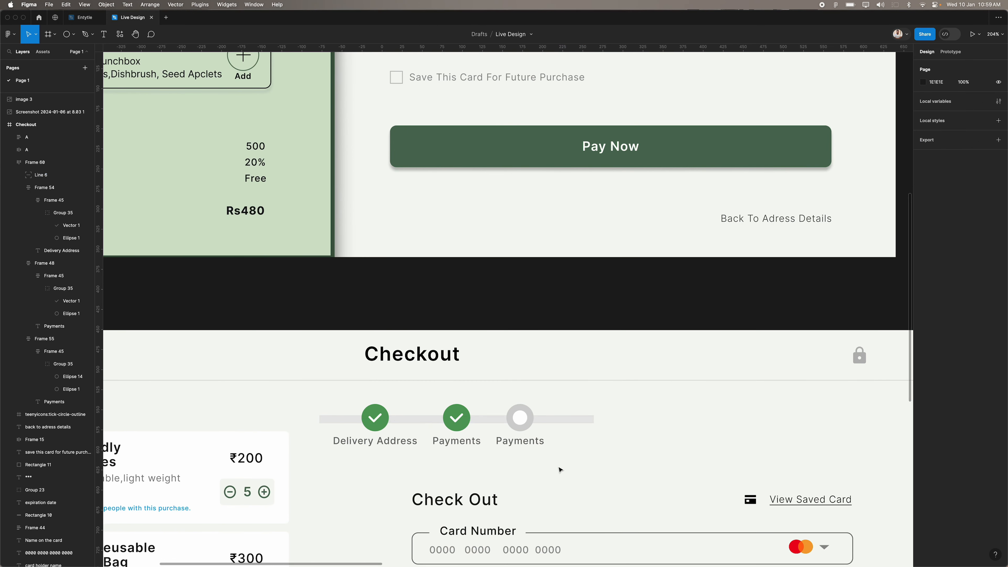
Move the stepper frame to about X 655, Y 104 above the form, and shift the grey line right within it.
click(468, 430)
drag(440, 426, 537, 430)
double_click(641, 433)
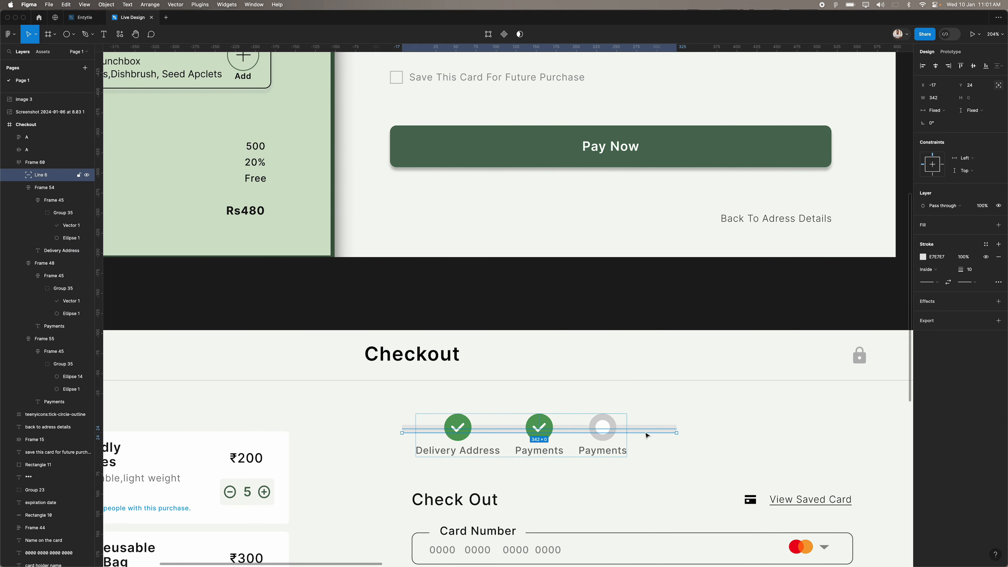
drag(646, 434, 697, 434)
click(741, 464)
Increase the horizontal spacing between the steps in the stepper frame to 92.
scroll(741, 464, down, 5)
scroll(654, 453, up, 4)
click(654, 452)
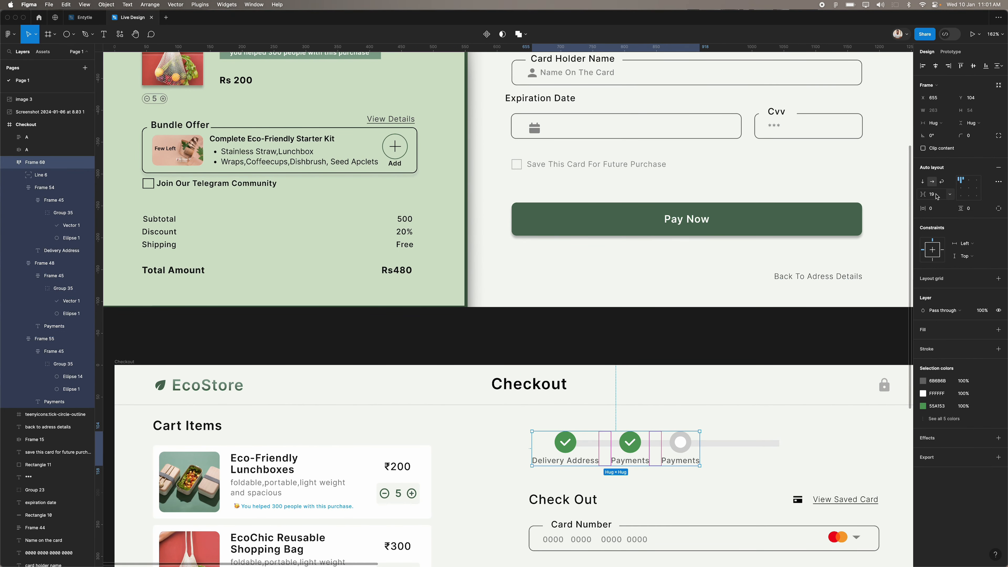
drag(923, 195, 952, 195)
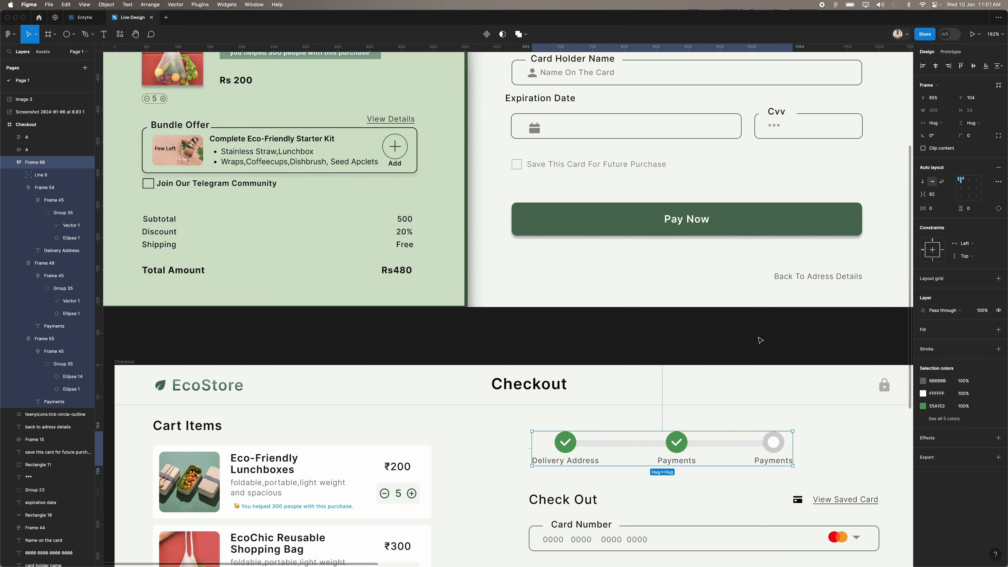
click(737, 370)
Extend the right end of the stepper's grey line past the last step, to about 502 wide.
scroll(736, 371, down, 3)
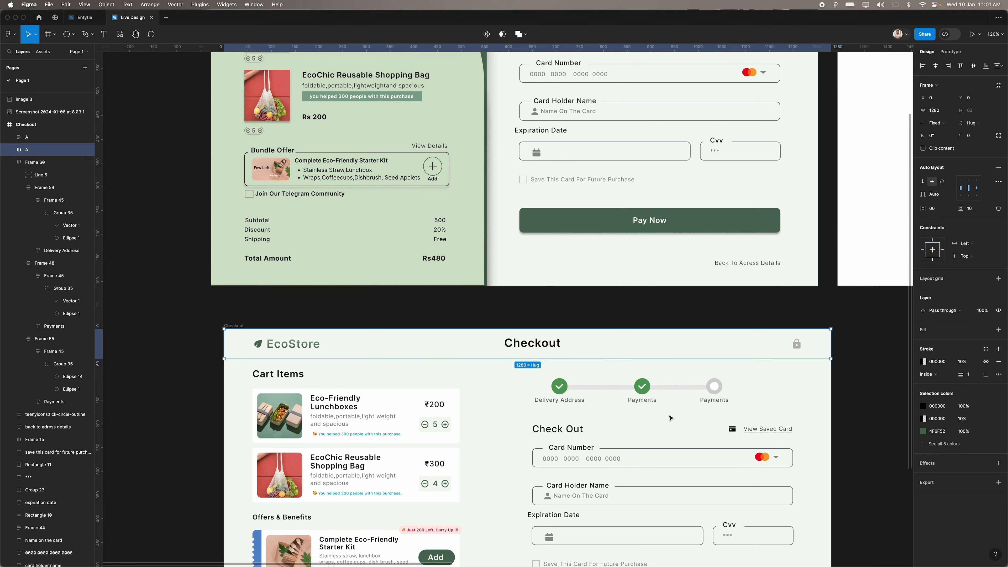
click(683, 390)
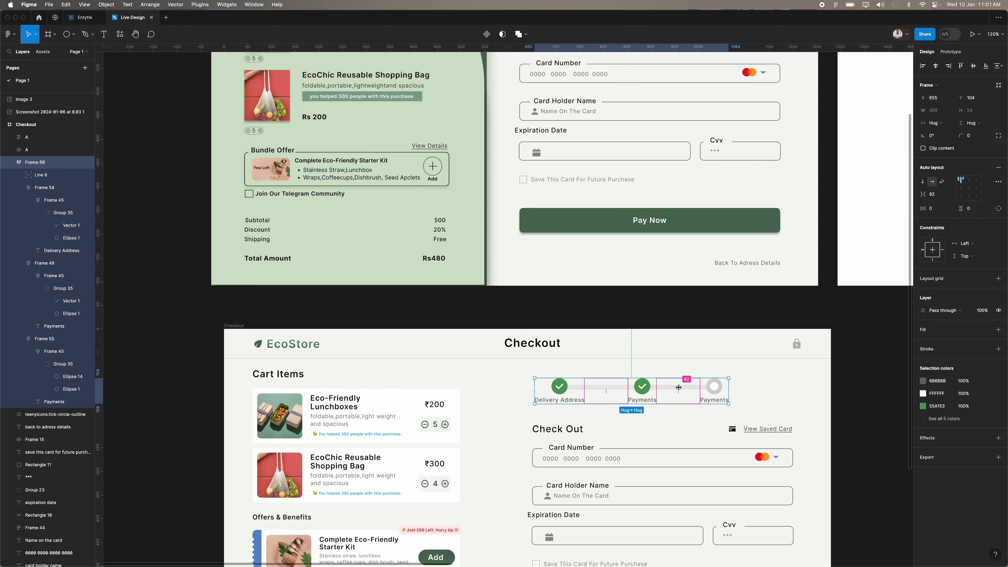
click(683, 388)
drag(728, 387, 795, 389)
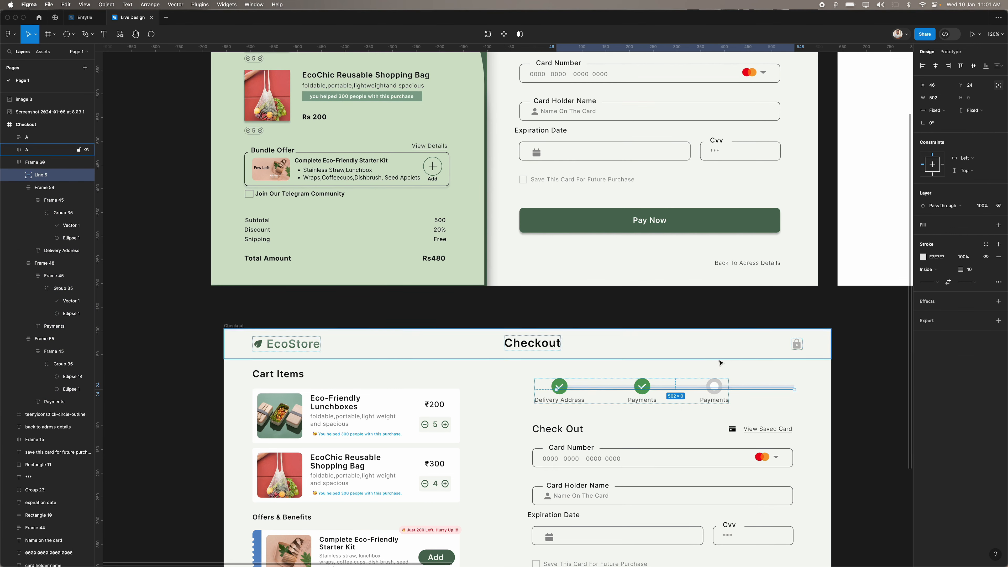
Change the "Check Out" heading above the card form to "Payments".
double_click(611, 327)
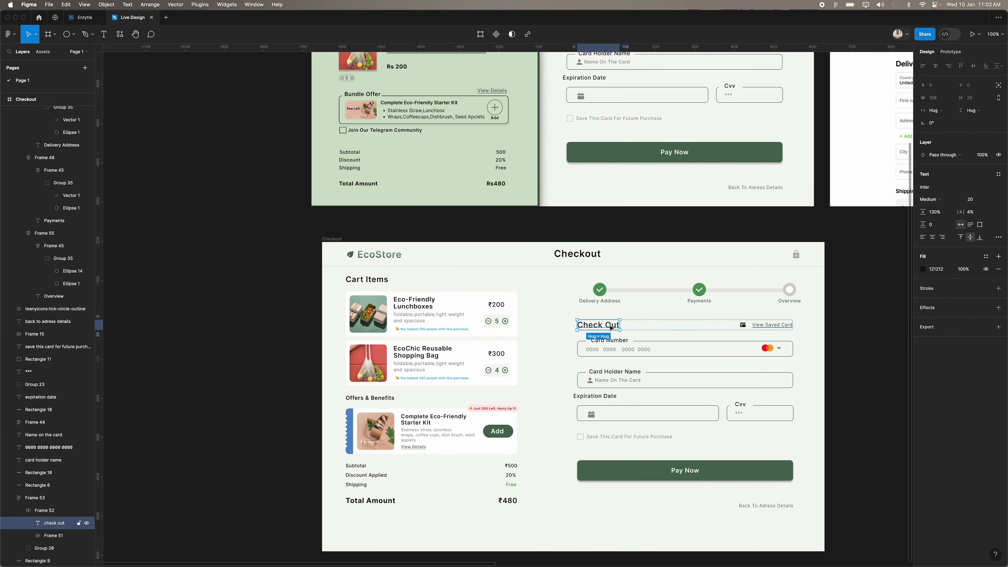
double_click(610, 326)
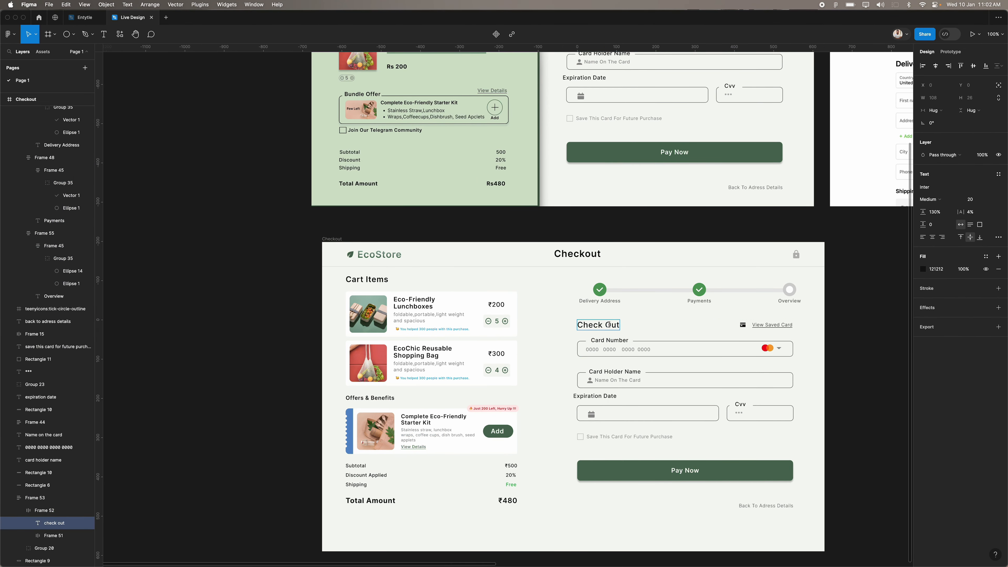
key(super+a)
text(Payments)
key(Escape)
key(Tab)
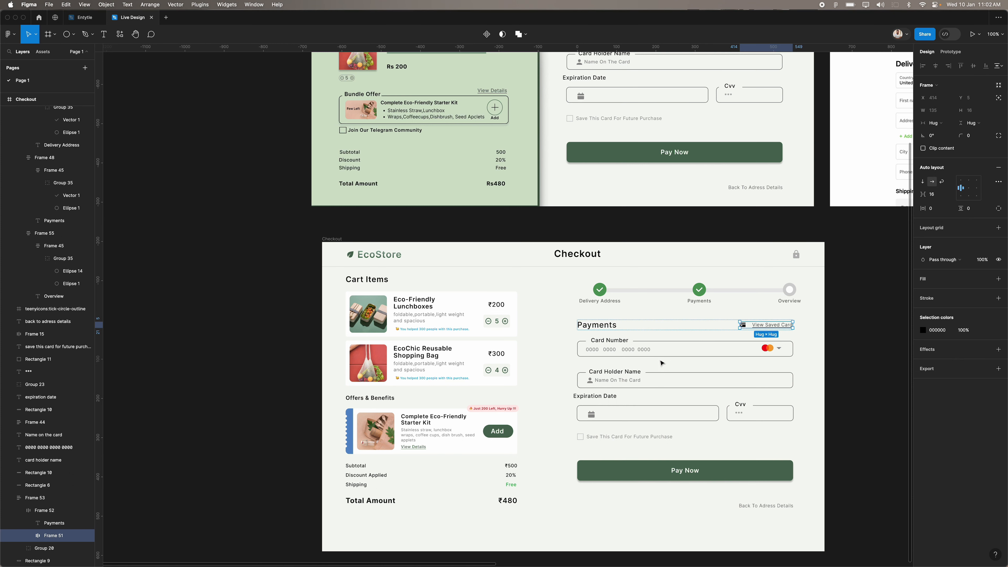
Place the "Select a payment method" reference screenshot to the right of the new Checkout frame.
drag(148, 566, 212, 375)
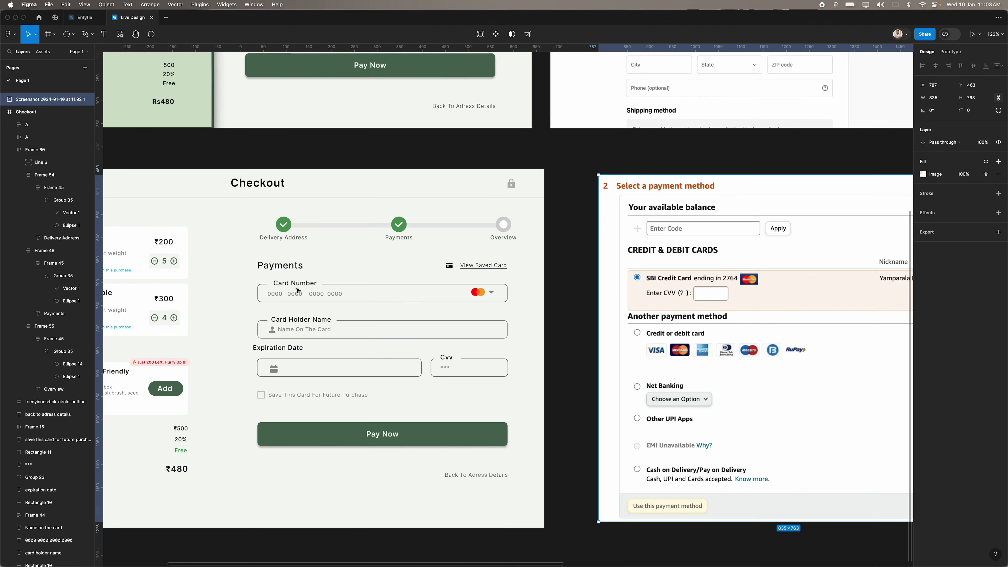
scroll(346, 296, up, 5)
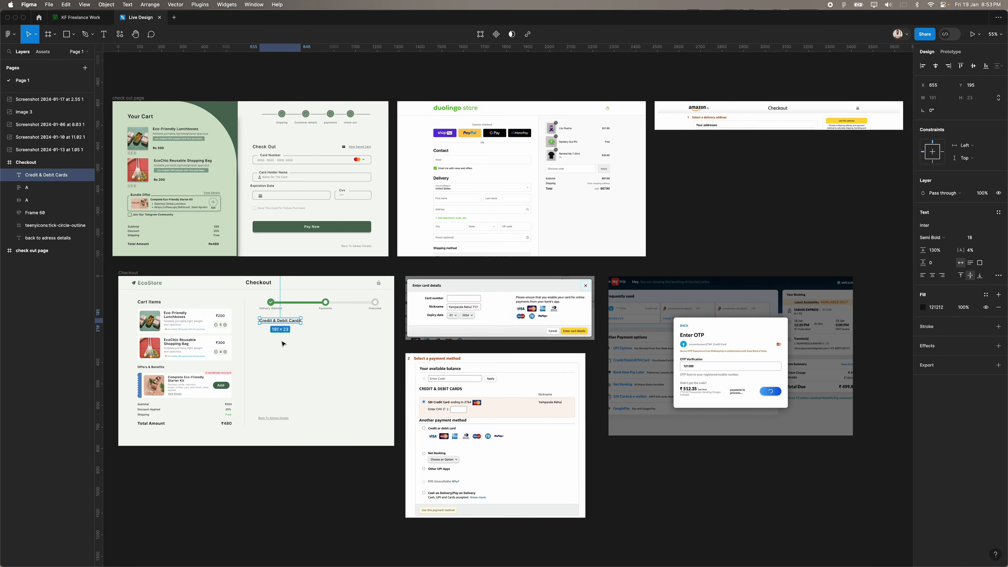
Examine the revised stepper, the card-details, payment-method and OTP reference screenshots, and the original checkout page's card form.
scroll(263, 335, up, 5)
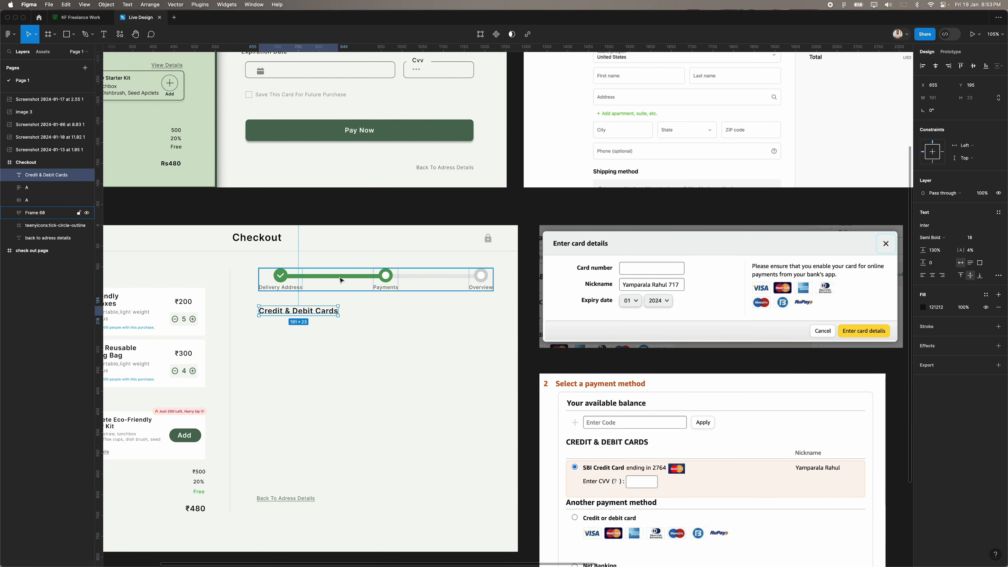
scroll(378, 283, up, 5)
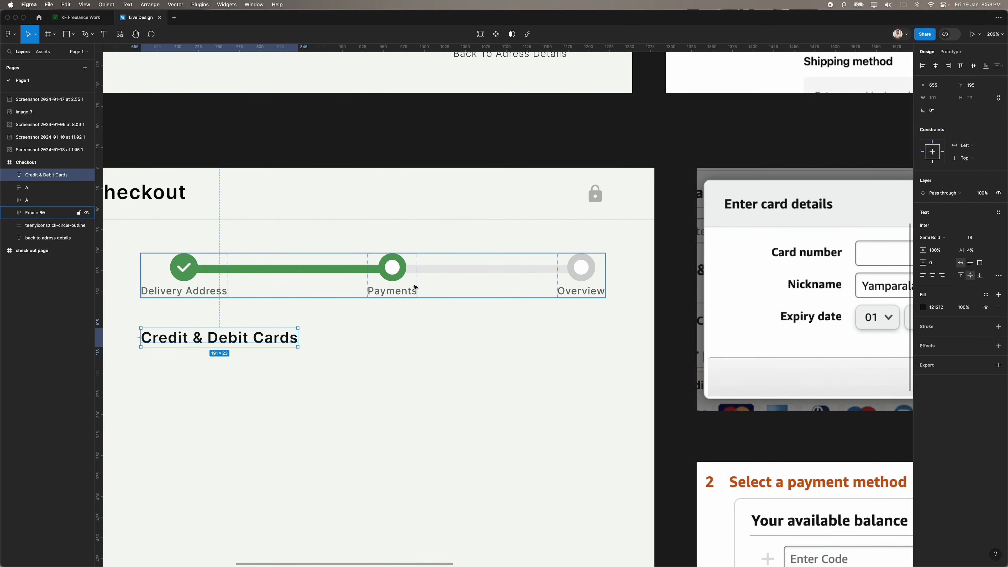
scroll(388, 297, down, 5)
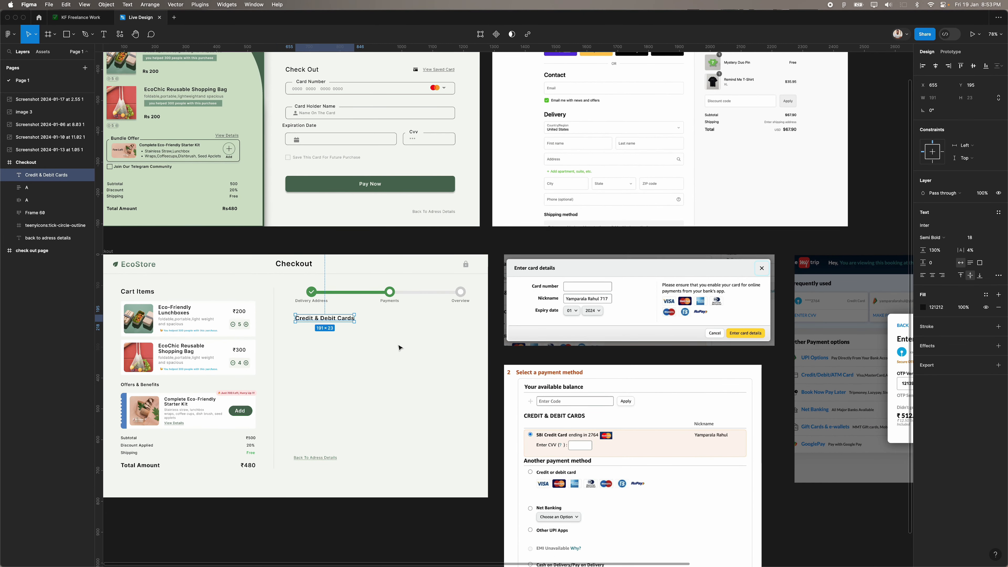
scroll(400, 344, right, 1)
scroll(399, 348, right, 2)
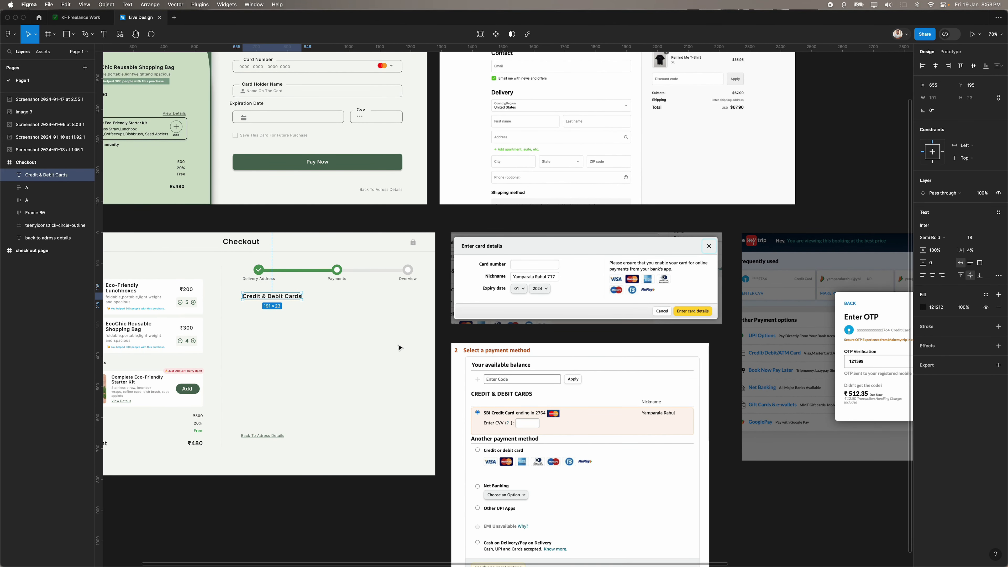
scroll(627, 327, right, 5)
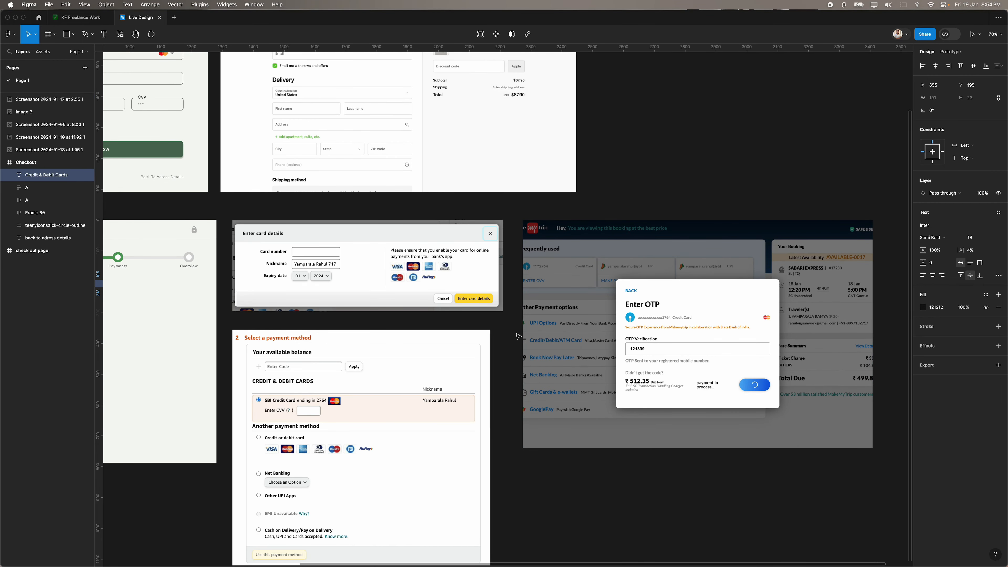
scroll(517, 336, left, 4)
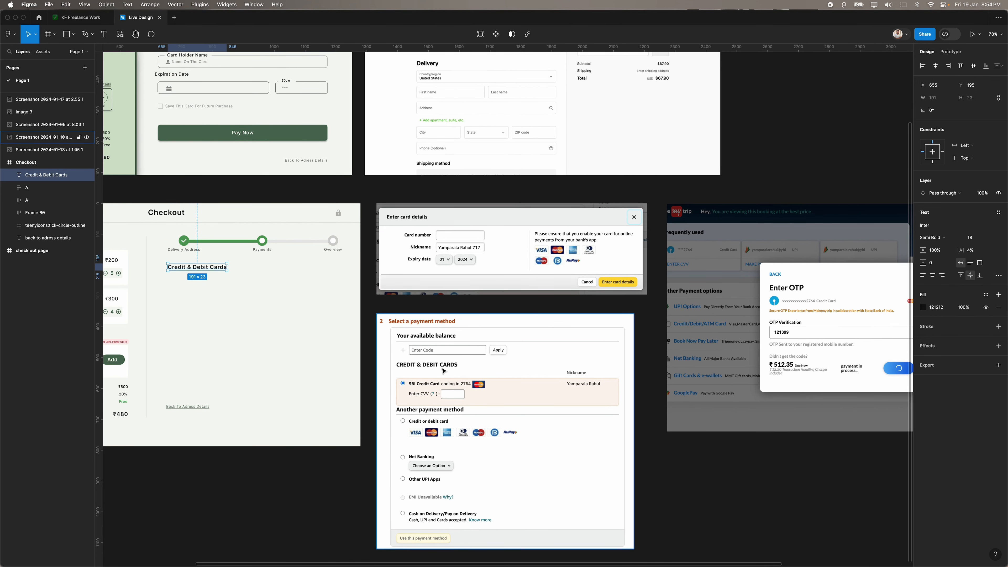
scroll(451, 405, right, 4)
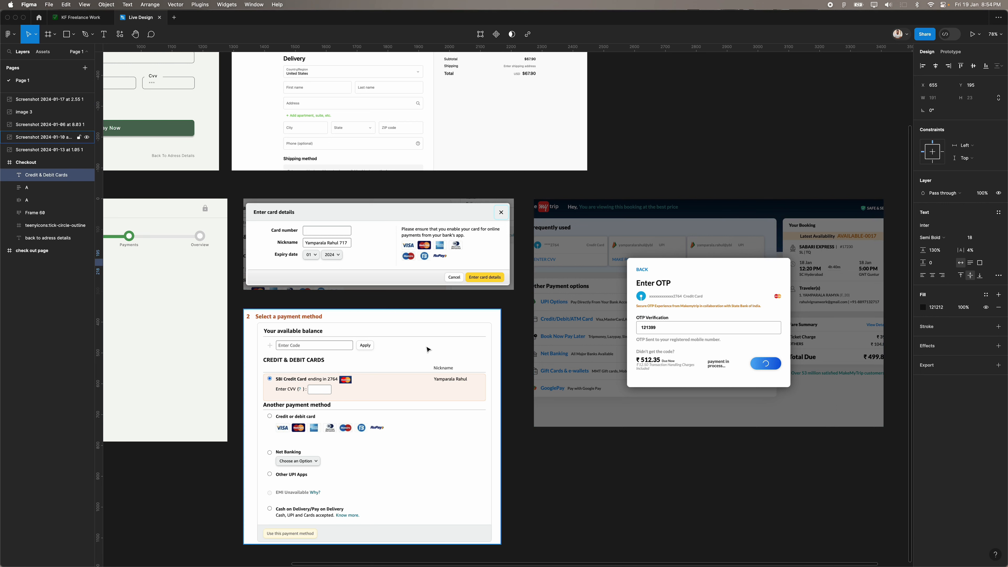
scroll(706, 313, left, 10)
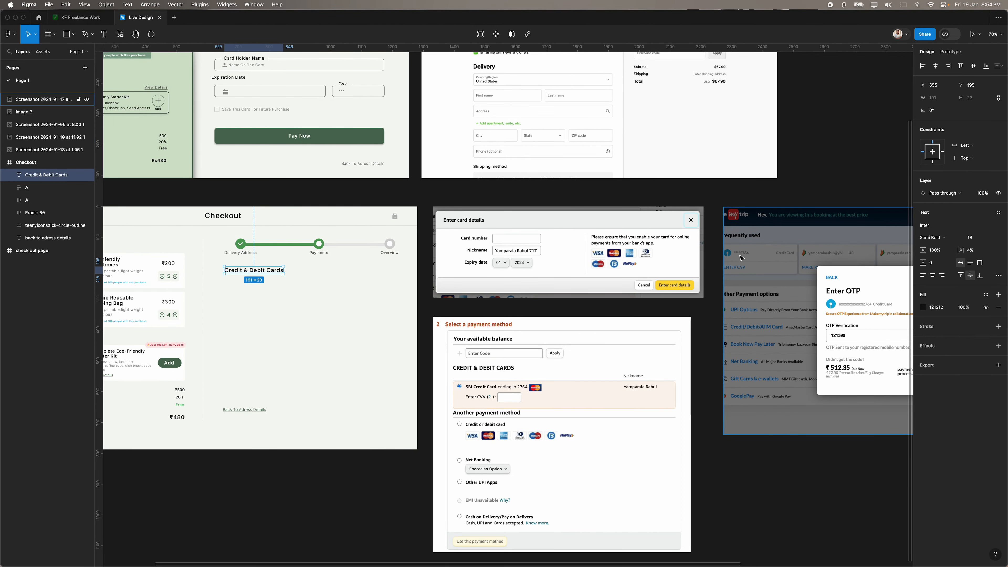
scroll(741, 258, up, 3)
scroll(741, 258, left, 2)
scroll(589, 344, up, 2)
scroll(589, 345, left, 4)
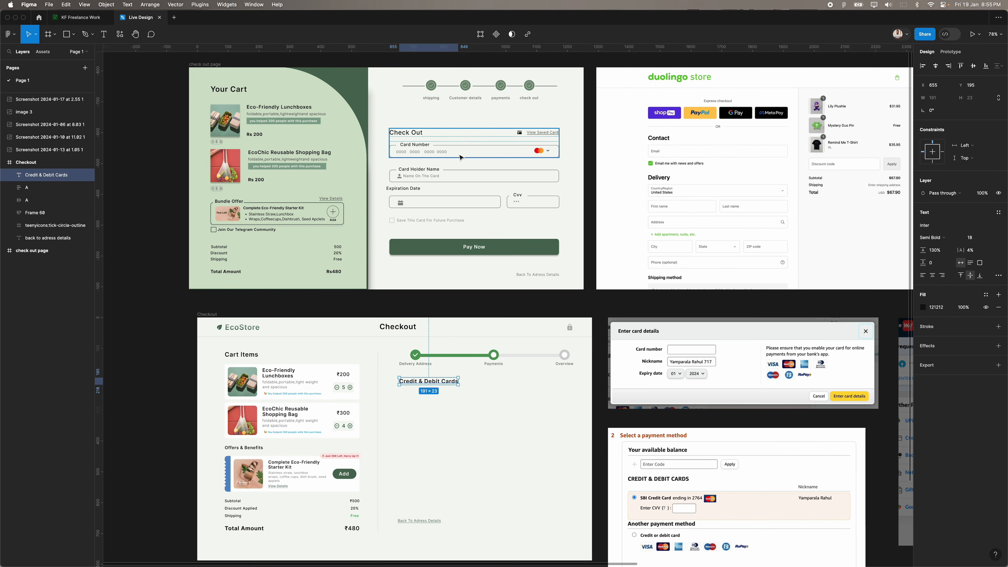
Change the "Credit & Debit Cards" heading below the stepper to "Frequently used".
scroll(414, 367, down, 2)
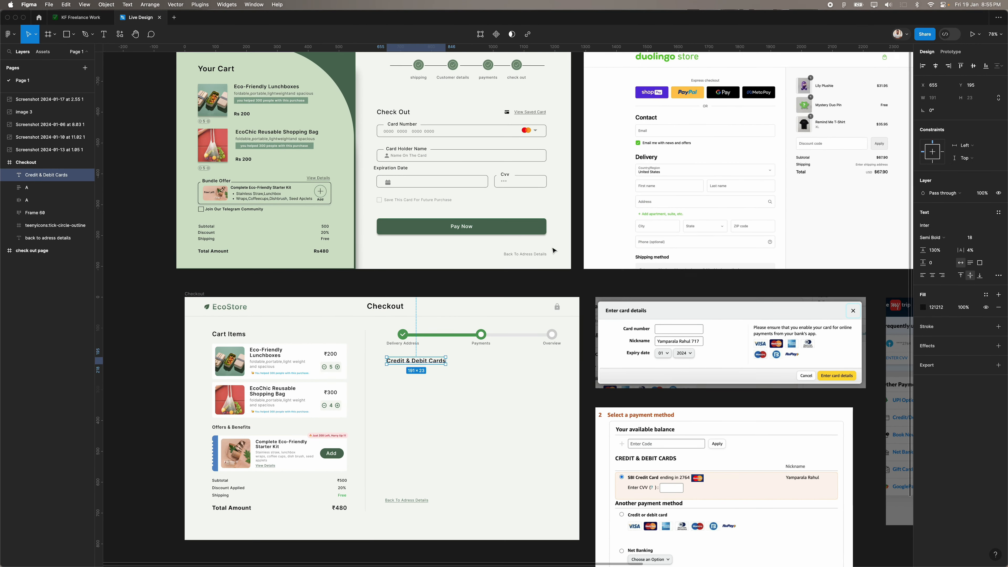
scroll(420, 350, down, 1)
scroll(421, 349, right, 2)
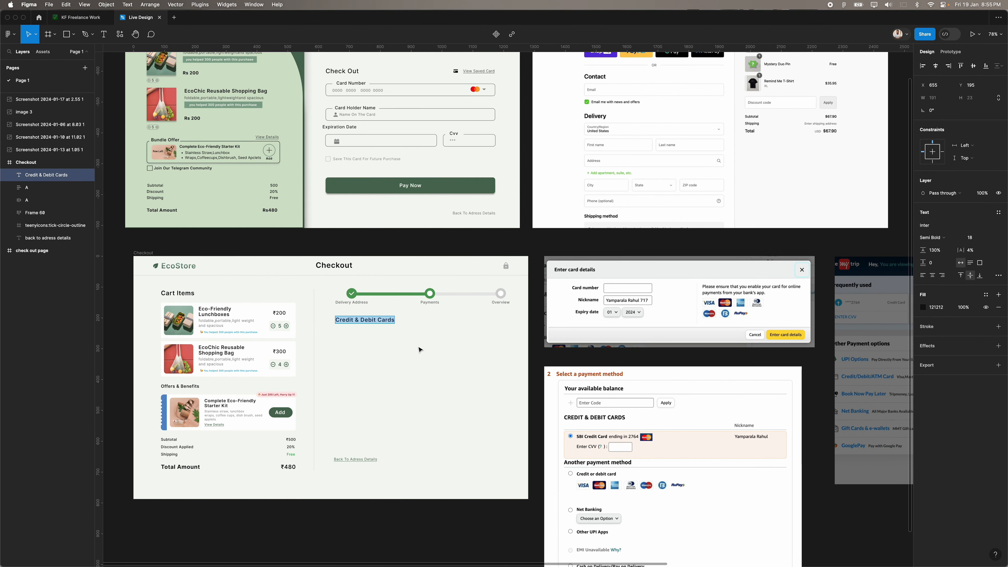
key(Return)
text(Frequently used)
click(408, 373)
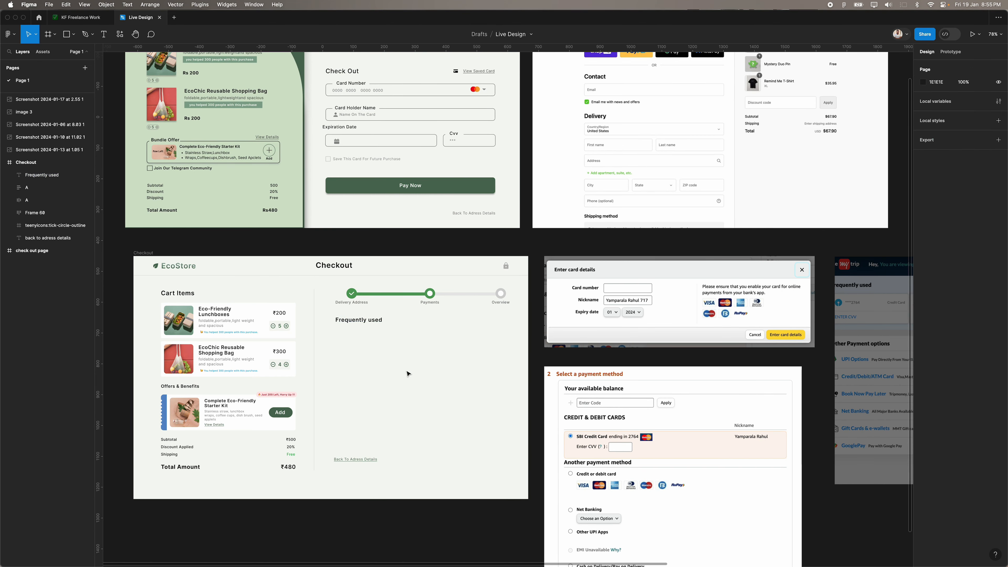
Copy the Mastercard logo from the original card form into the new Checkout frame, below the "Frequently used" heading.
scroll(379, 371, right, 3)
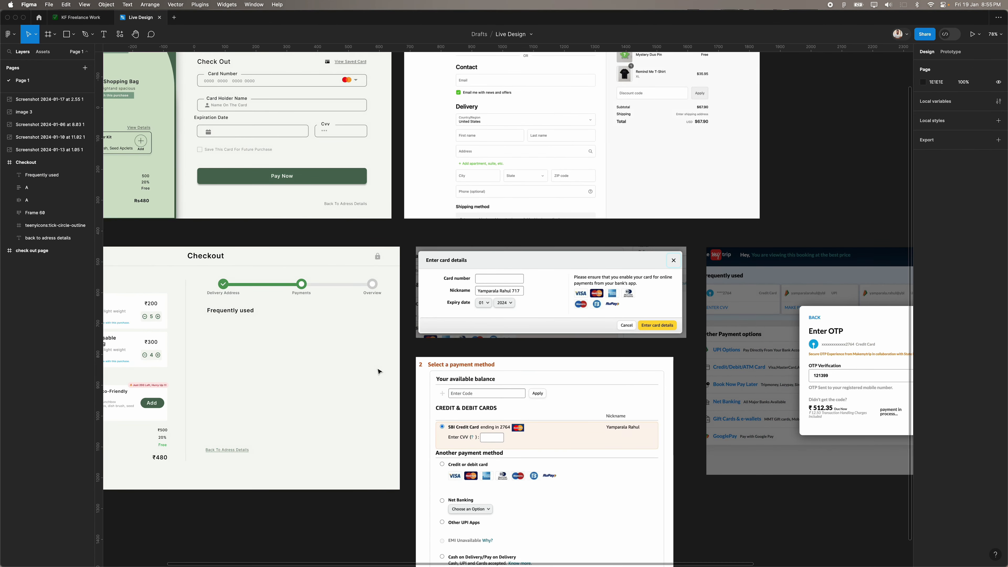
scroll(379, 371, up, 2)
scroll(379, 371, left, 1)
click(401, 160)
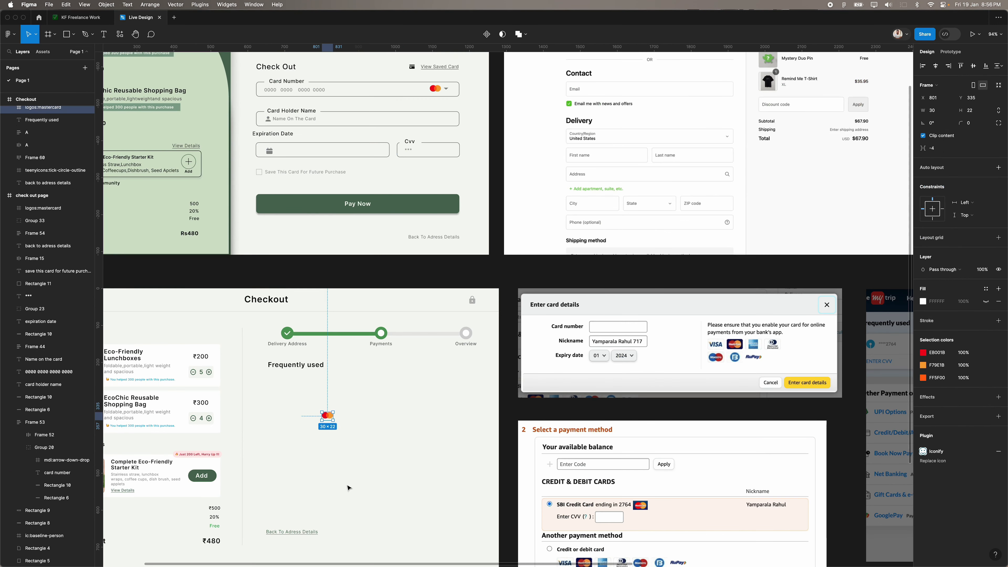
scroll(349, 487, down, 1)
scroll(349, 488, right, 1)
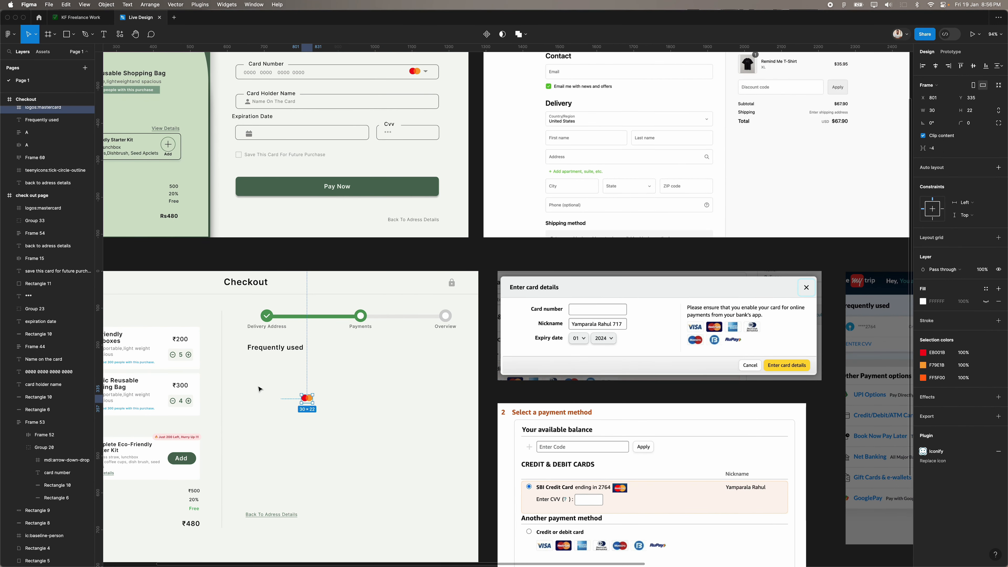
Duplicate the "Frequently used" heading as a masked card number and place it beside a 45 × 45 rectangle filled with the Mastercard logo image.
click(280, 352)
alt+drag(272, 353, 293, 436)
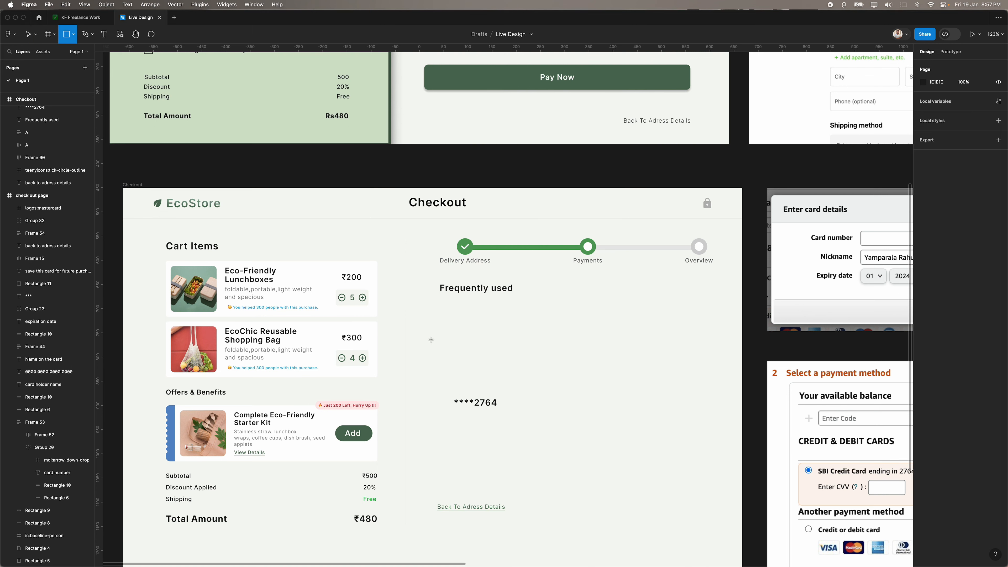
drag(480, 330, 501, 353)
scroll(482, 344, up, 5)
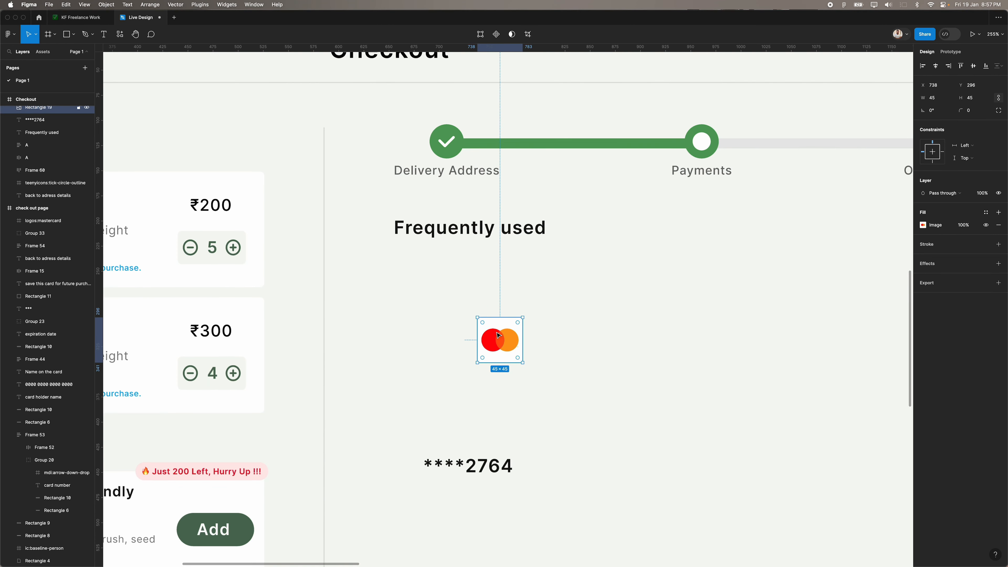
click(474, 431)
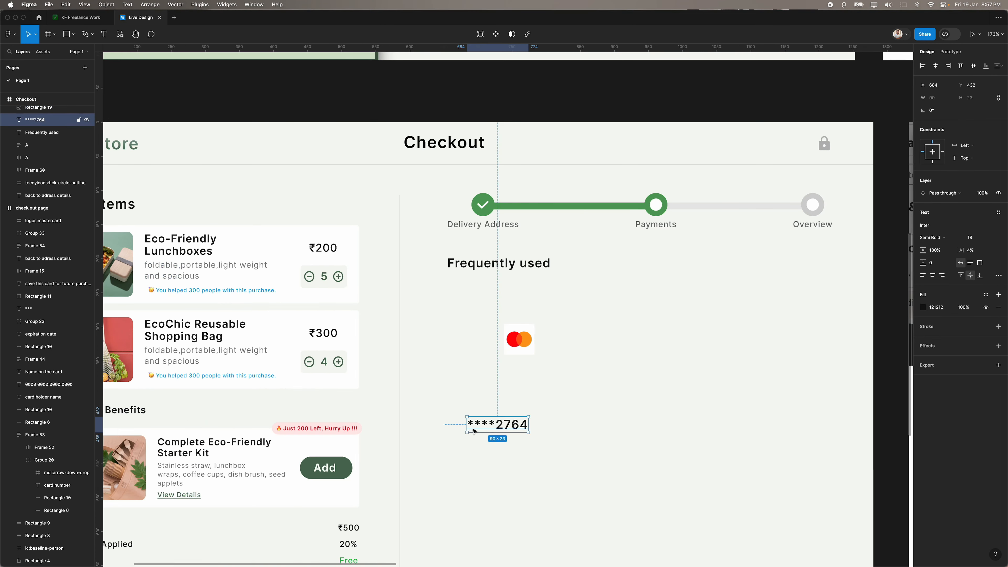
drag(474, 431, 567, 342)
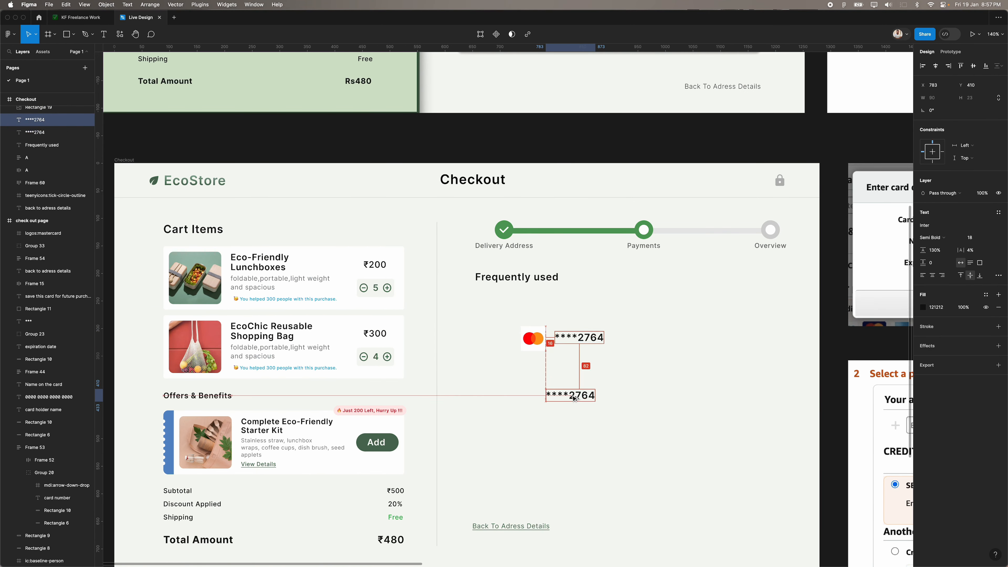
Change the copied masked card number to "Credit card" and place it on the same row, right of the original number.
double_click(559, 396)
text(Credit card)
key(Escape)
drag(573, 395, 659, 337)
Duplicate the "Credit card" label below the card row and change its text to "Enter CVV".
scroll(579, 361, right, 3)
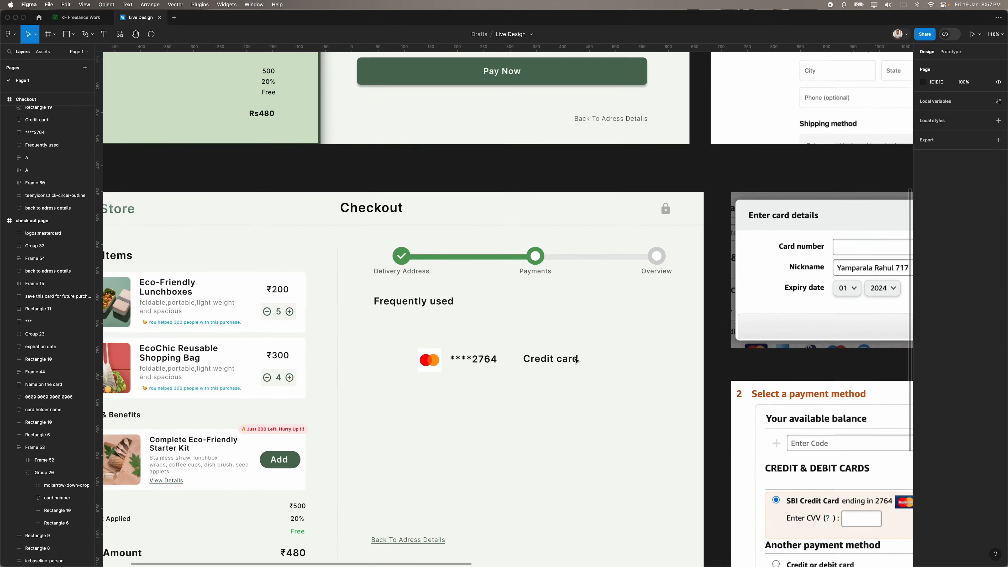
scroll(571, 361, up, 1)
click(549, 360)
scroll(548, 365, left, 1)
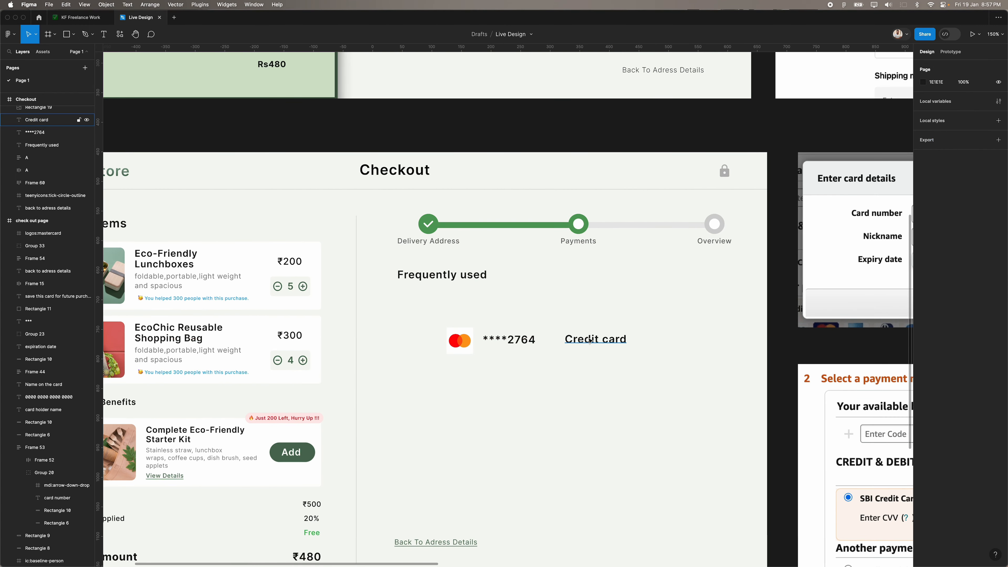
text(CV)
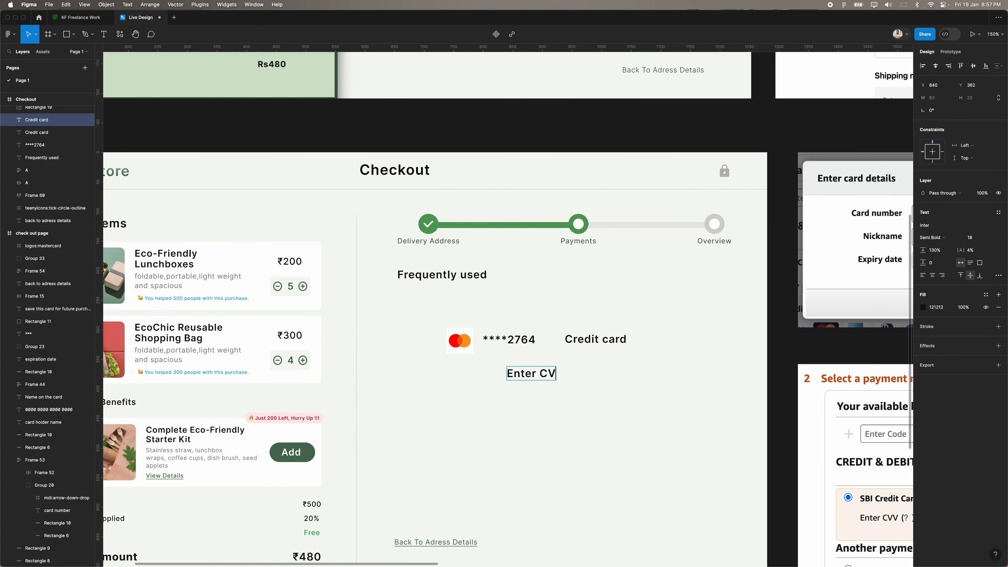
text(VV)
key(BackSpace)
Round the Mastercard image's corners and combine it with the masked number, "Credit card" and "Enter CVV" labels in nested auto layouts.
click(452, 334)
scroll(452, 334, up, 5)
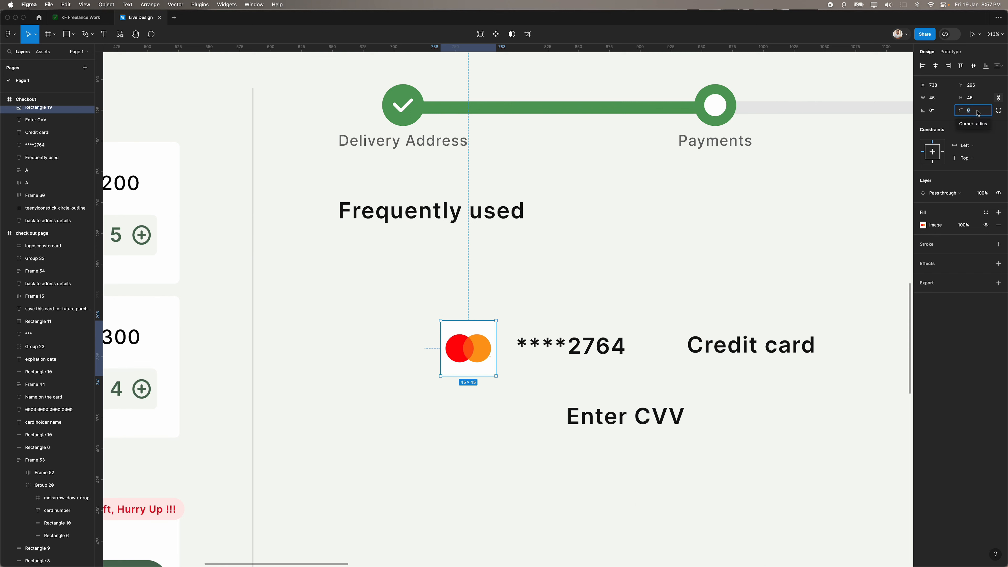
shift+click(619, 343)
key(shift+a)
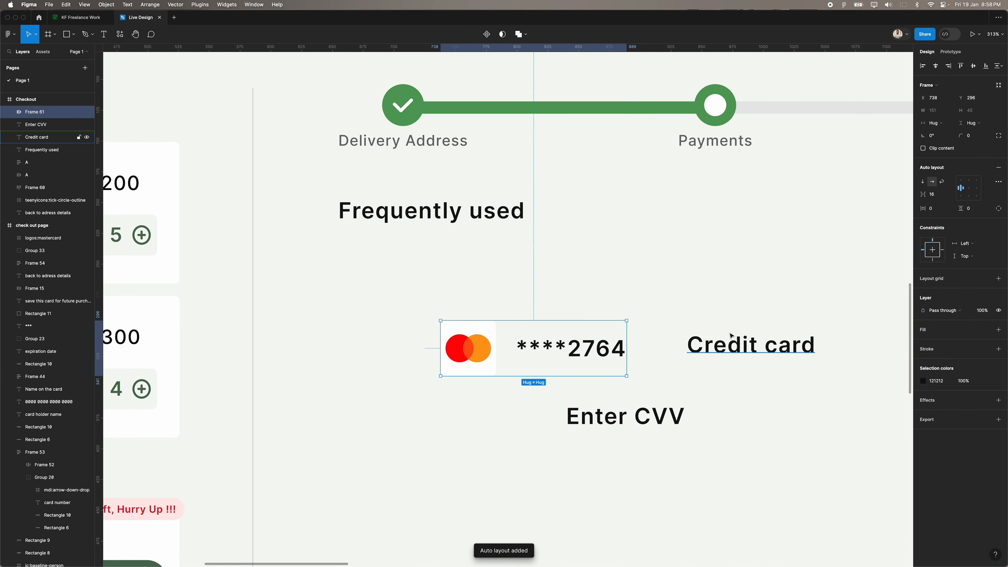
shift+click(746, 353)
shift+click(635, 416)
key(shift+a)
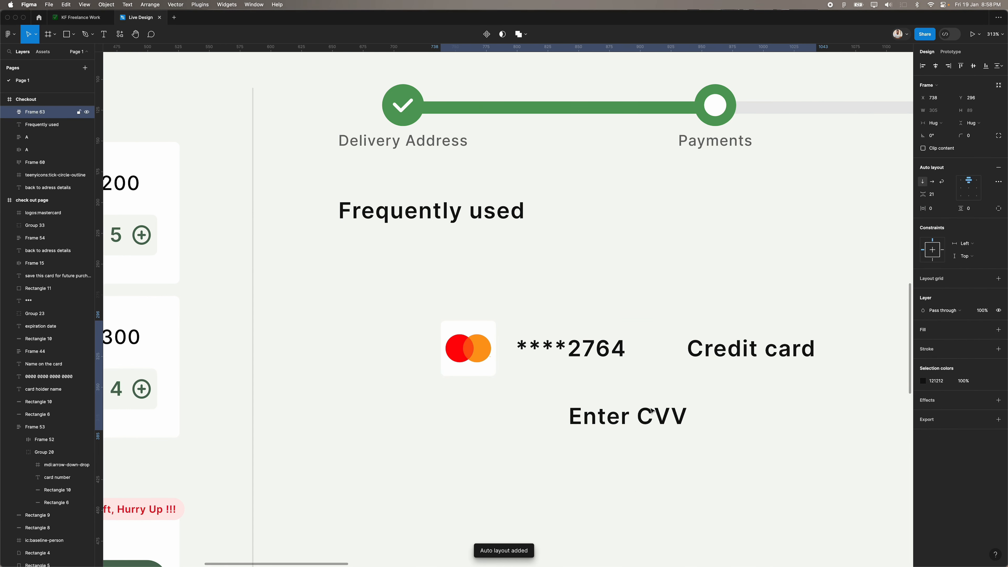
Give the card frame a white FFFFFF fill, horizontal and vertical padding of 10, and centred content alignment.
click(998, 328)
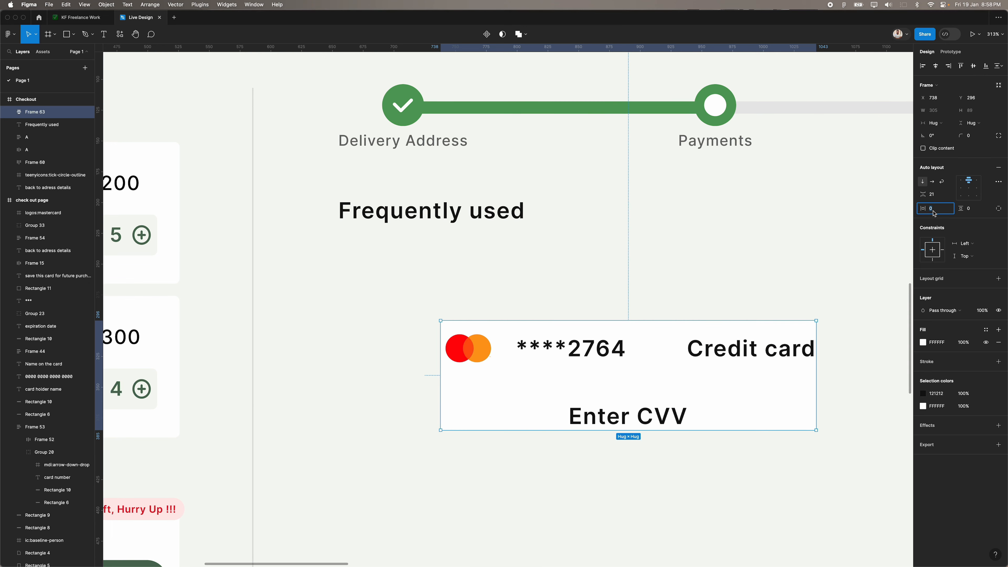
text(10)
key(Return)
click(975, 211)
text(10)
key(Return)
click(968, 188)
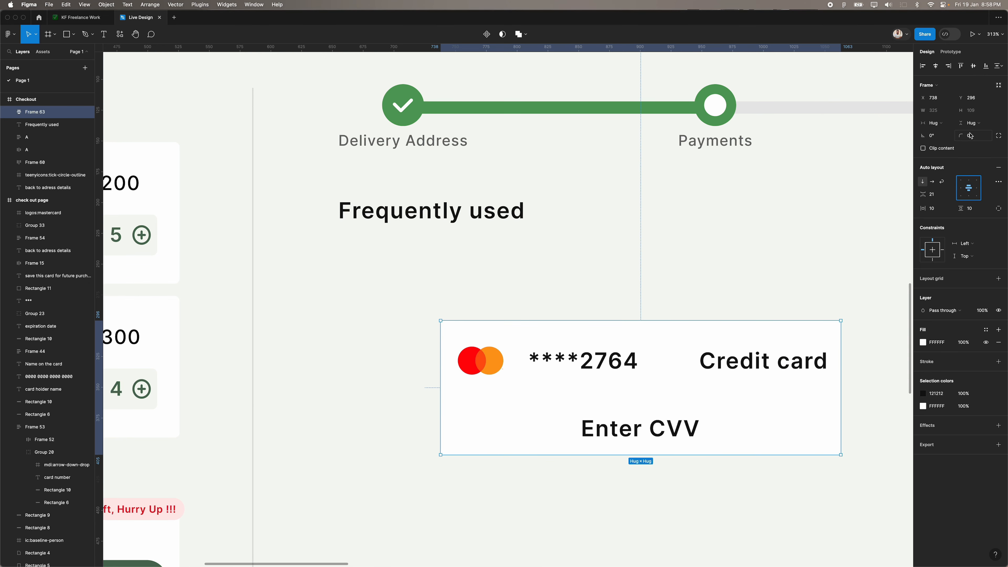
Set the card frame's corner radius to 10 and place it directly under the "Frequently used" heading, aligned to its left edge.
text(10)
key(Return)
click(727, 259)
scroll(727, 259, down, 5)
drag(638, 327, 580, 283)
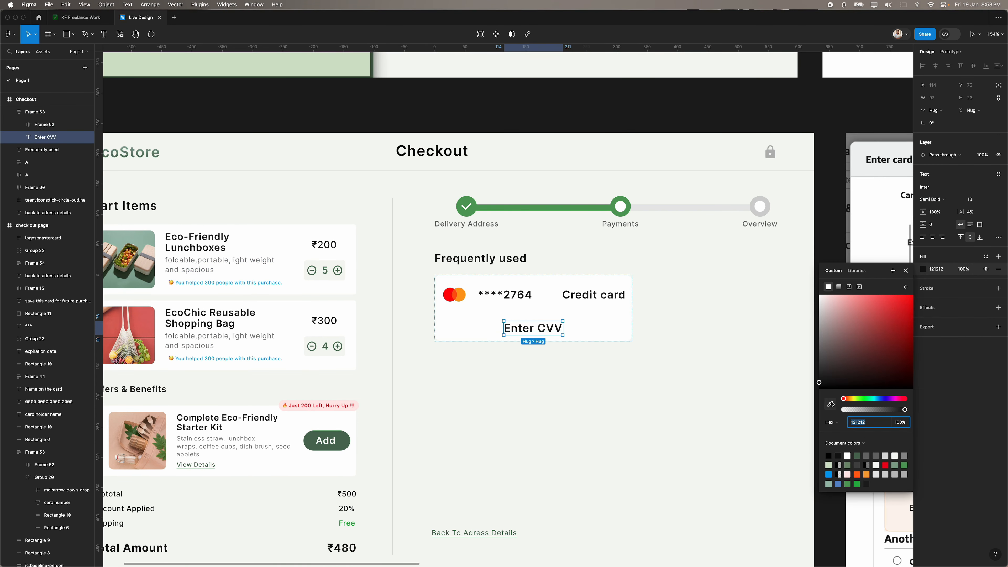
Colour "Enter CVV" with the Add button's green (4F6F52), underline it, and set the card's vertical item spacing to 10.
click(831, 404)
click(335, 440)
click(998, 237)
click(894, 347)
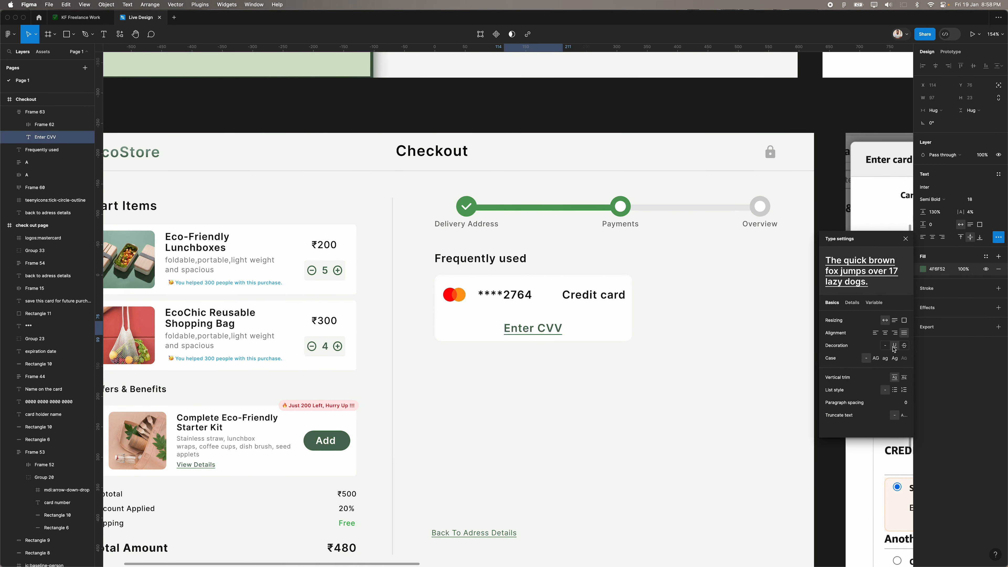
key(Escape)
text(10)
key(Return)
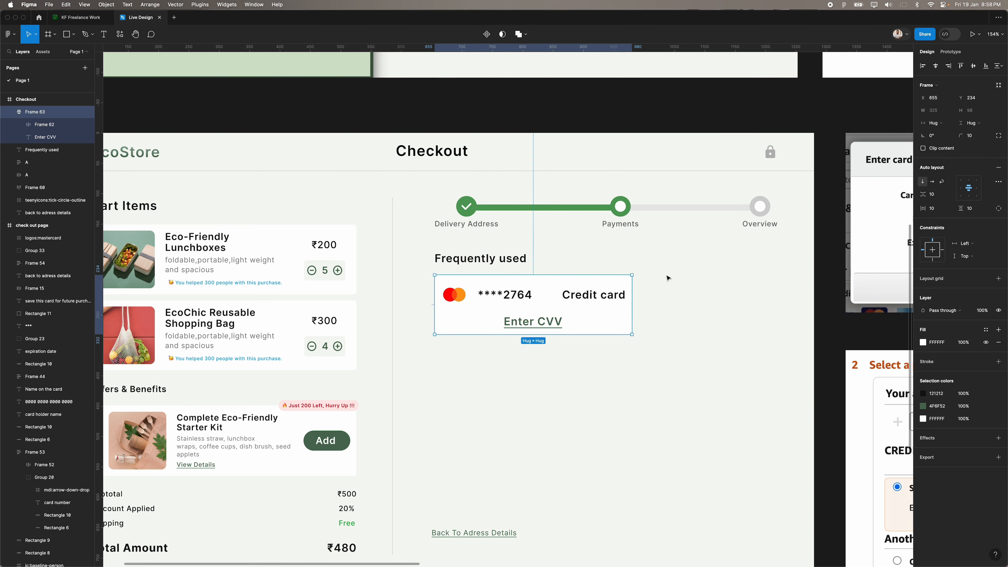
Draw a horizontal divider line about 288 long, place it above "Enter CVV" in the card, and set its stroke opacity to 10%.
click(84, 35)
click(441, 383)
click(602, 382)
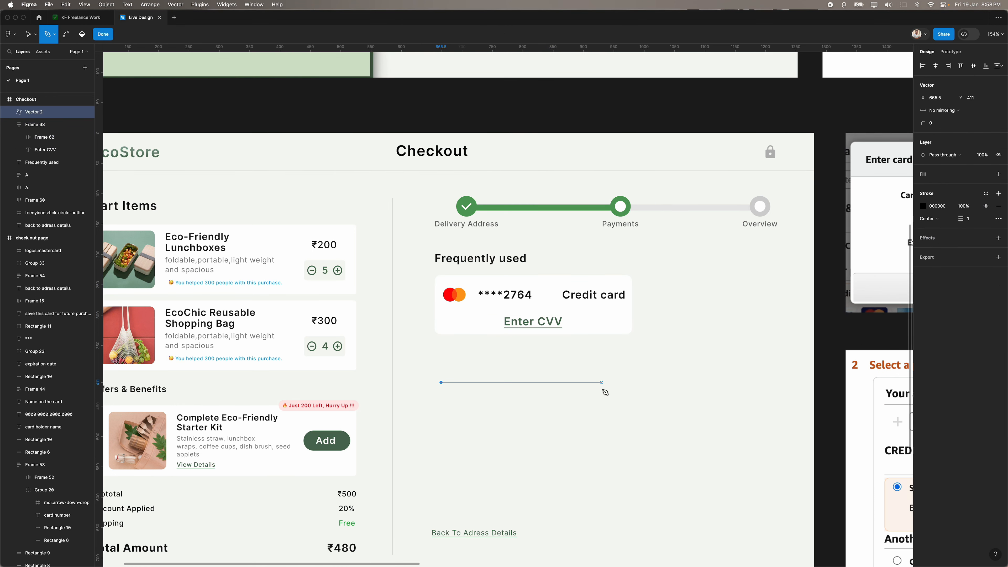
click(617, 387)
click(102, 35)
drag(530, 383, 530, 314)
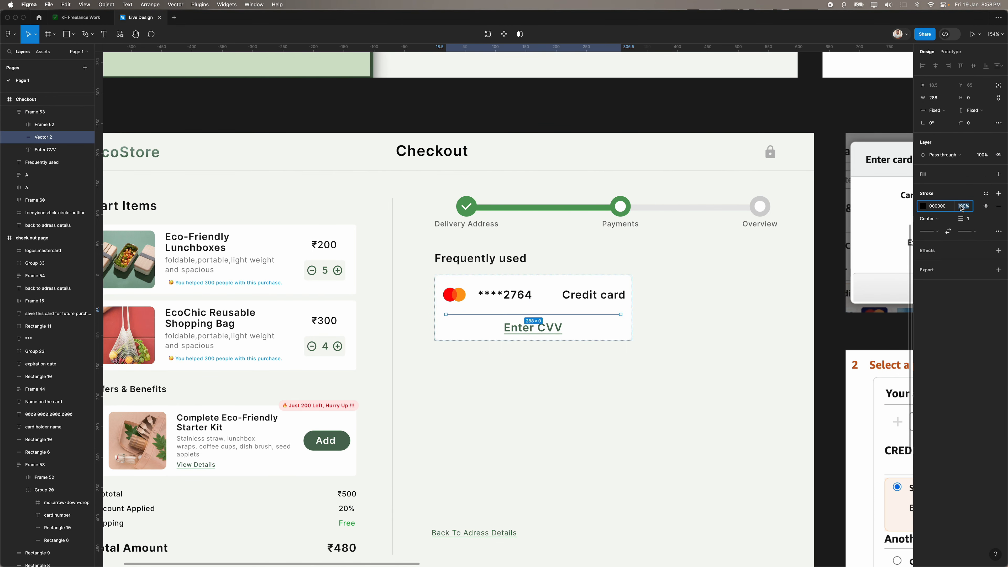
text(20)
key(Return)
click(634, 357)
Set the card's top row horizontal padding to 10 and the outer card frame's horizontal padding to 0.
double_click(550, 297)
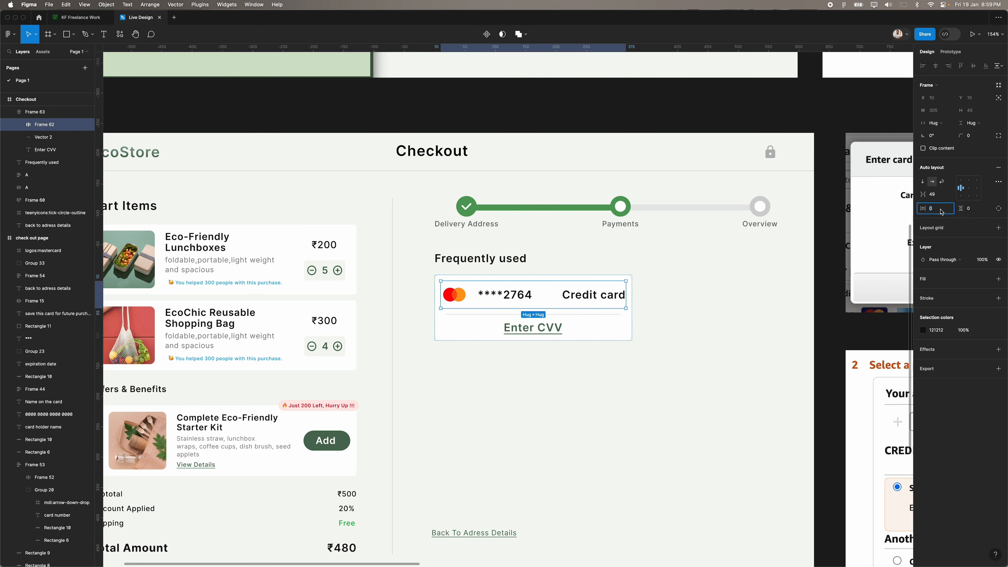
key(Return)
click(684, 373)
click(626, 336)
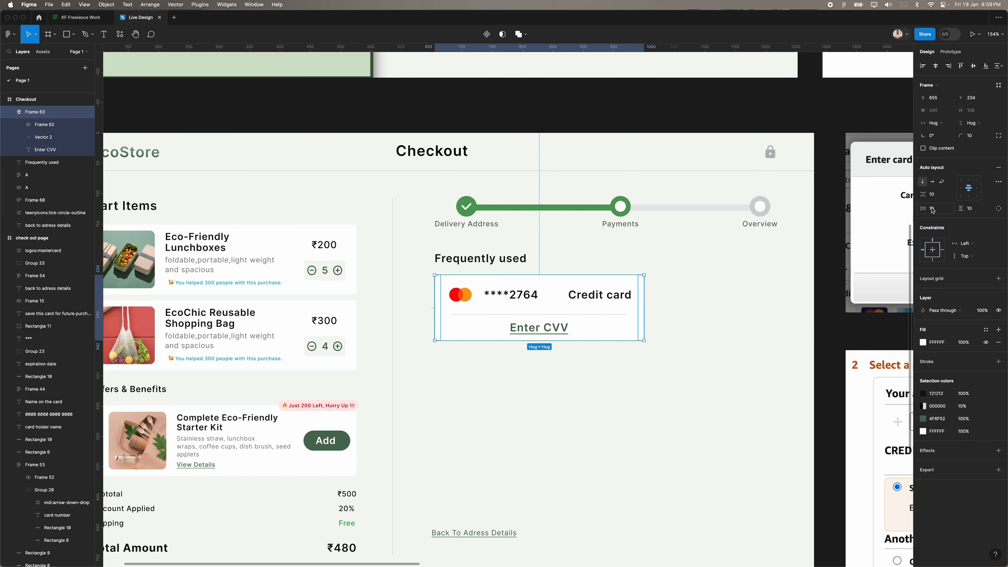
text(0)
key(Return)
Make the divider line fill the full width of the card.
double_click(587, 314)
click(936, 111)
click(952, 121)
click(514, 404)
Set the masked card number's font size to 14 and the "Credit card" label's font size to 12.
scroll(514, 404, down, 5)
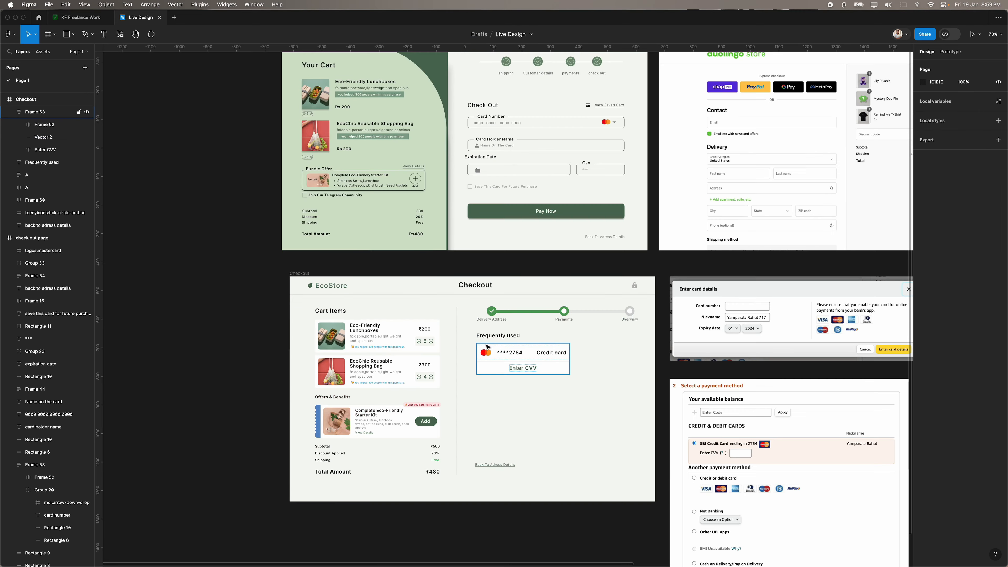
scroll(483, 349, up, 5)
super+click(508, 352)
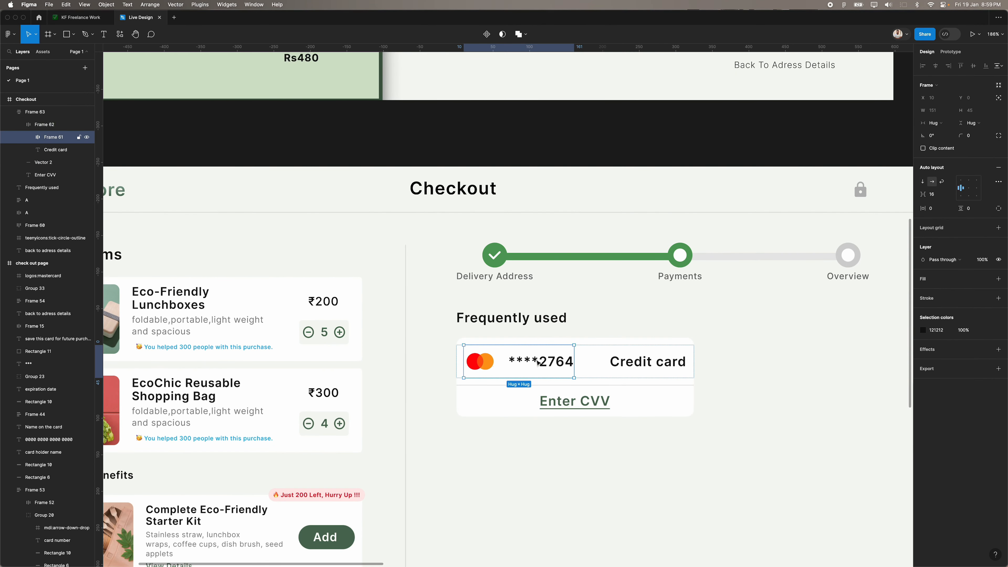
click(976, 198)
text(14)
key(Return)
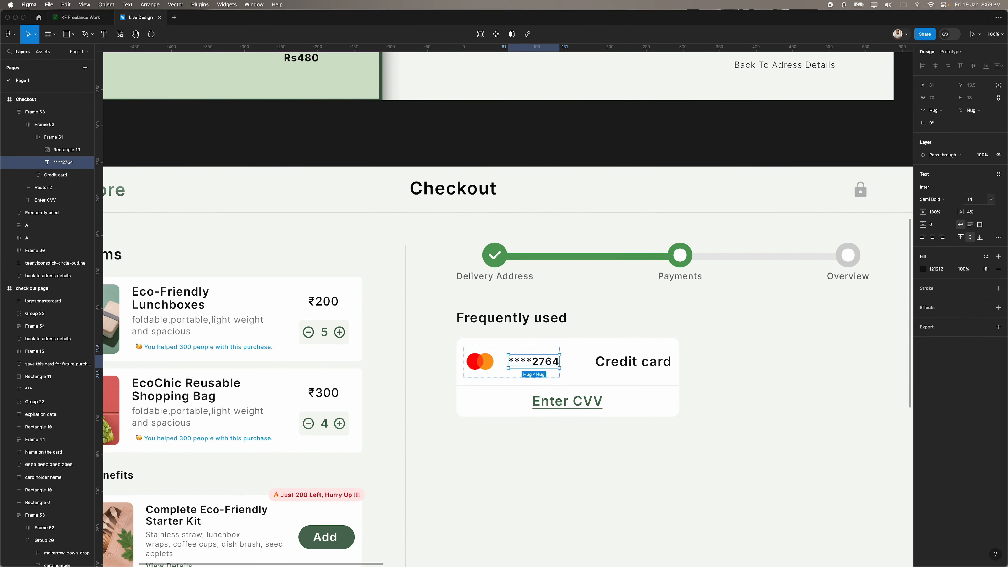
click(656, 356)
text(12)
key(Return)
Set the "Enter CVV" text's font size to 16.
click(575, 399)
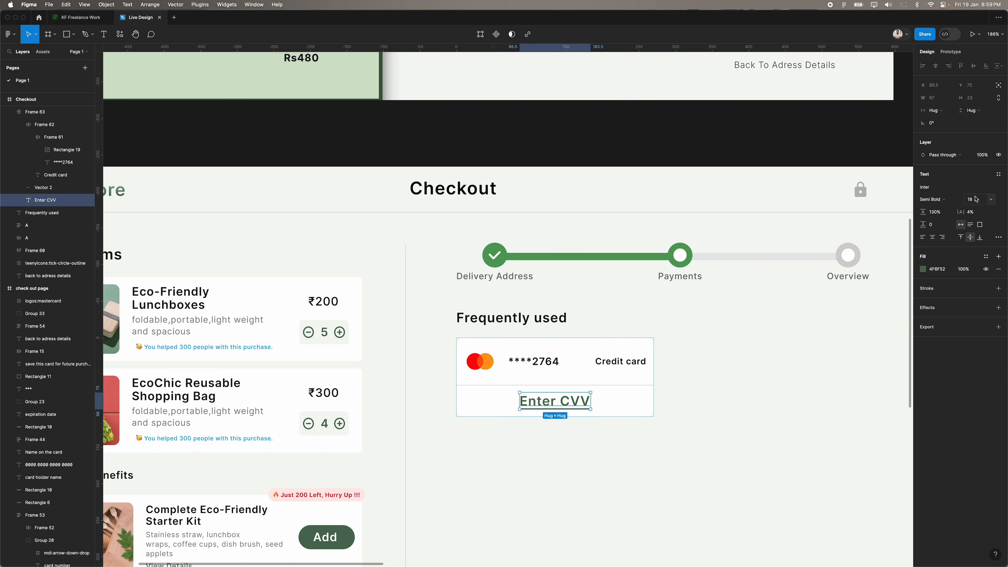
click(975, 199)
text(16)
key(Return)
Set the "Credit card" label to Medium weight with a fill opacity of 60%.
double_click(621, 362)
click(936, 199)
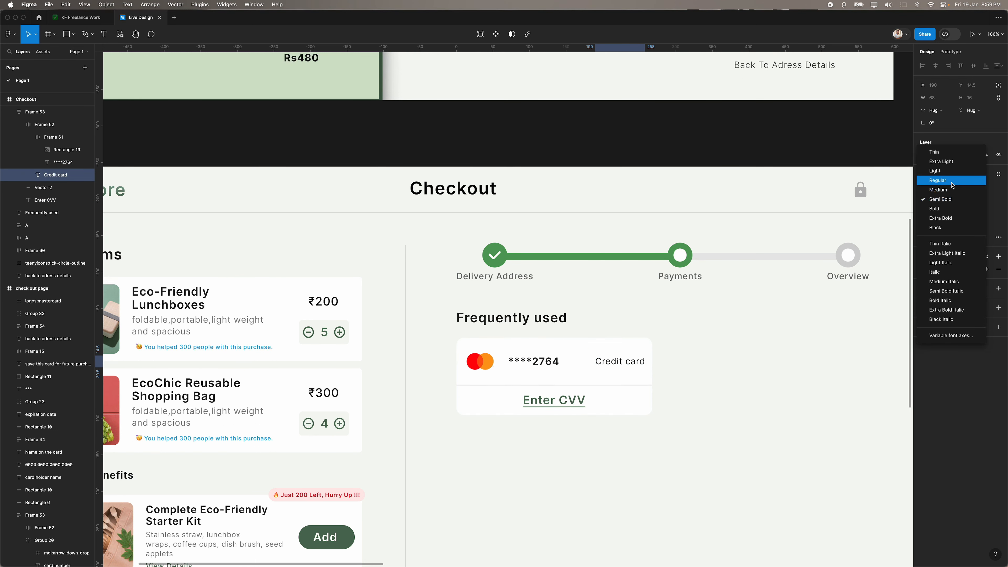
click(944, 183)
click(962, 269)
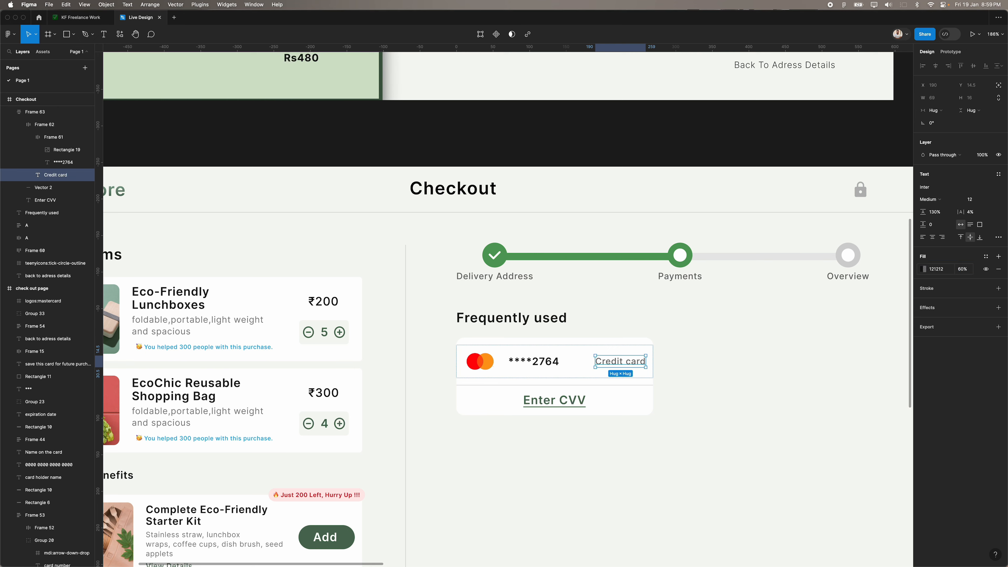
click(798, 361)
Set the card frame's vertical item spacing to 4 and its bottom padding to 8.
scroll(798, 361, up, 2)
scroll(798, 361, left, 3)
click(734, 317)
click(940, 196)
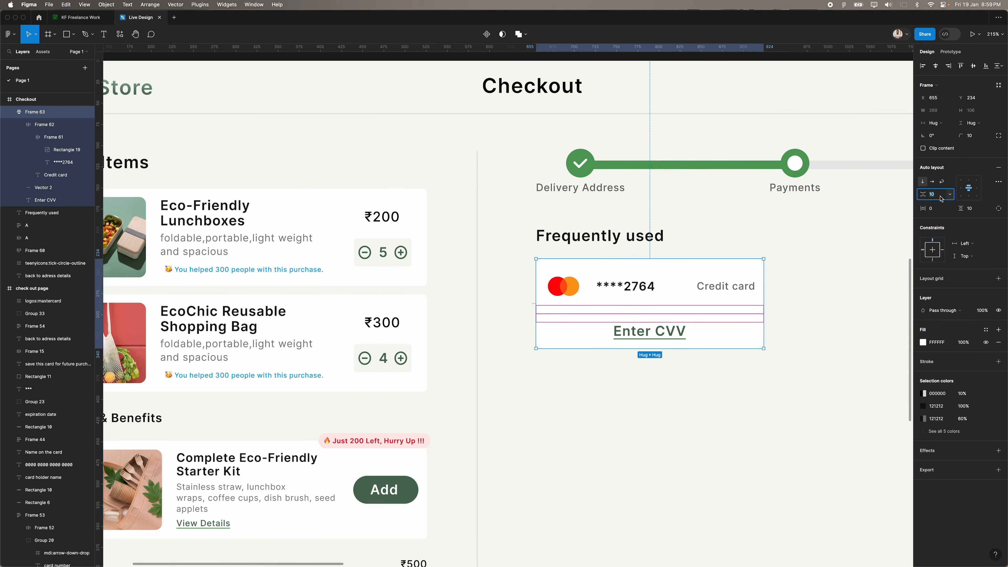
text(4)
key(Return)
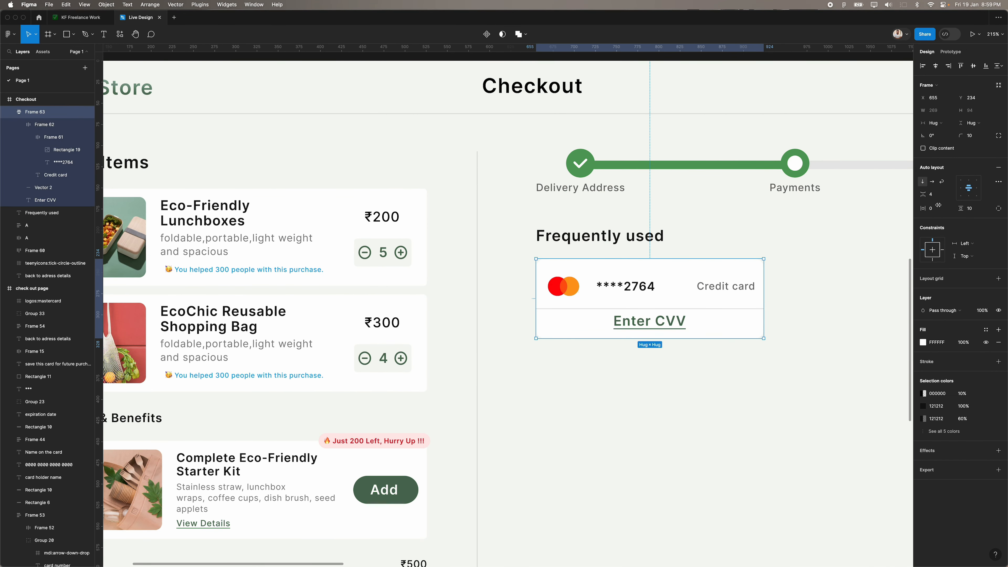
click(999, 208)
click(975, 222)
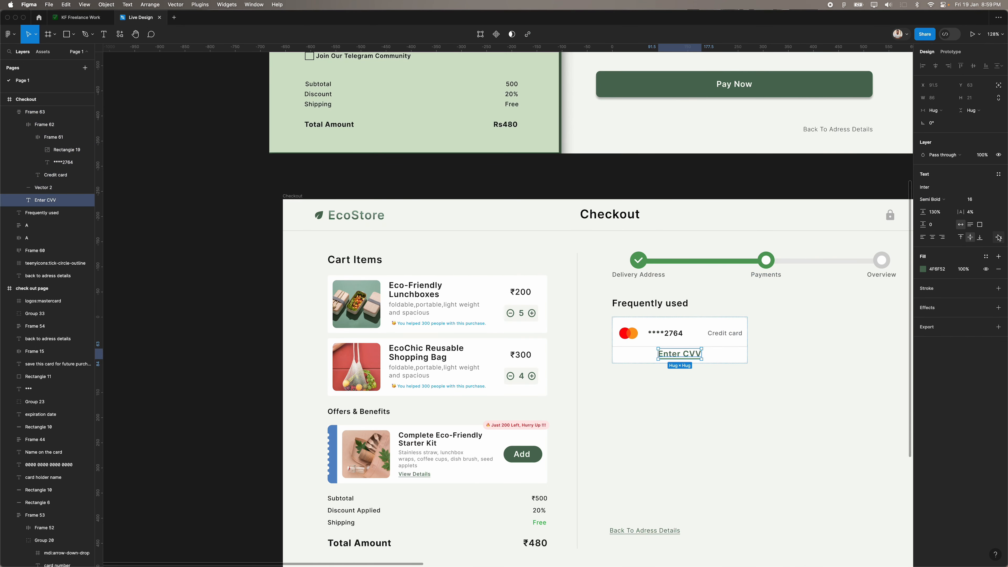
Remove the underline from the "Enter CVV" text.
click(999, 238)
click(882, 346)
click(722, 412)
Set the card frame's vertical item spacing to 6.
scroll(659, 359, up, 9)
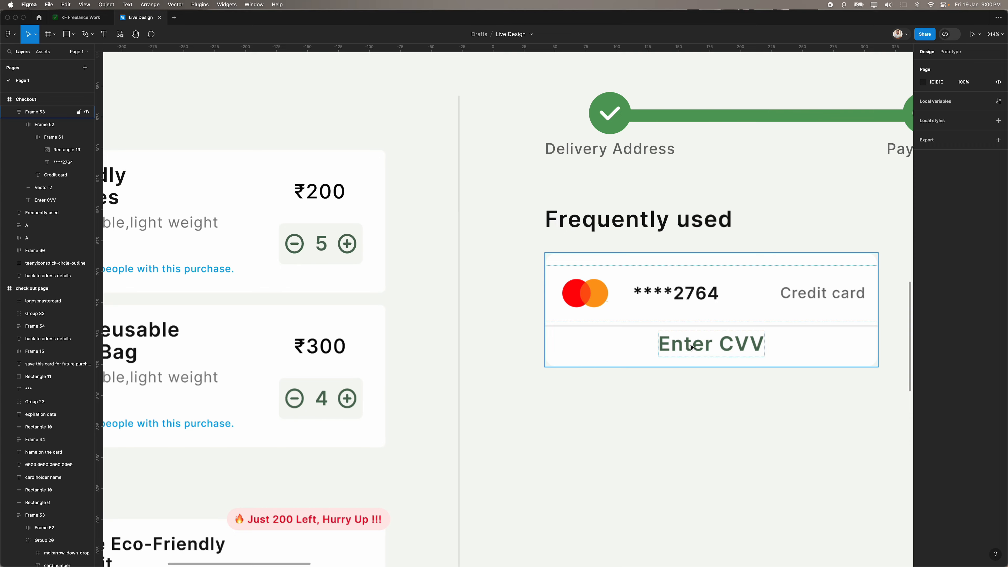
double_click(691, 345)
click(801, 324)
click(937, 194)
text(6)
key(Return)
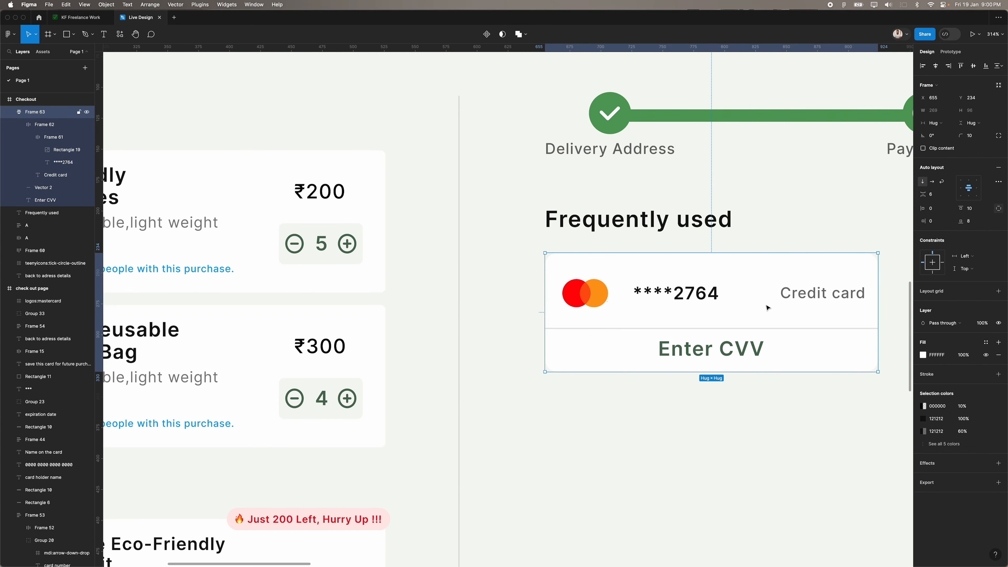
Duplicate the saved card and place the copy to the right of the original under "Frequently used".
scroll(595, 397, down, 5)
alt+drag(637, 356, 705, 457)
scroll(609, 466, right, 4)
drag(610, 465, 745, 366)
scroll(461, 289, down, 4)
Duplicate the "Frequently used" heading into the empty area below the cards and change the copy's text to "Edit".
click(459, 295)
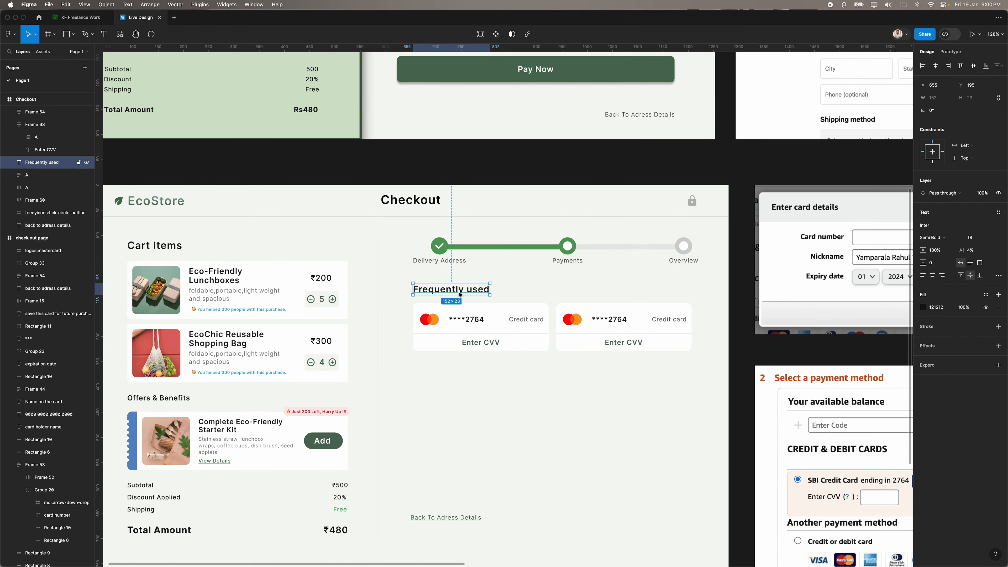
alt+drag(460, 294, 474, 407)
key(Return)
text(Edo)
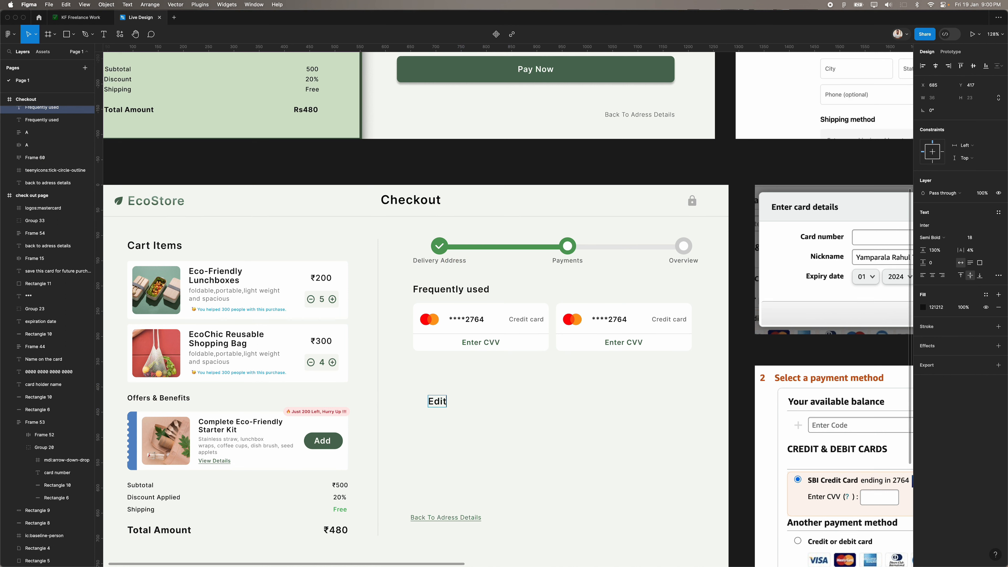
Sample the Add button's dark green as the "Edit" text color and set its weight to Regular.
key(Escape)
click(923, 307)
click(831, 444)
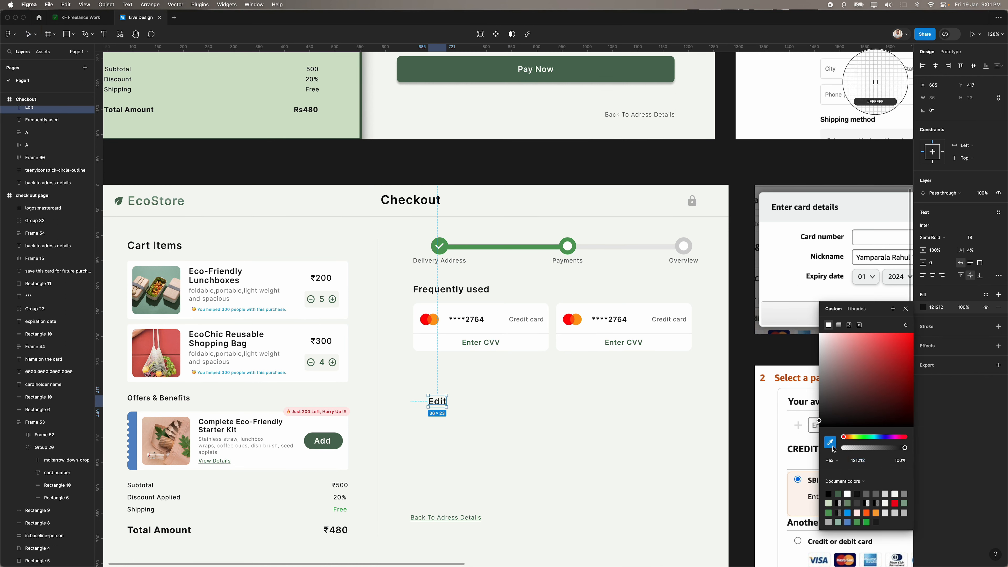
click(337, 441)
click(936, 238)
click(937, 219)
Move "Edit" above the second card, level with the "Frequently used" heading, and reduce its font size.
drag(436, 401, 679, 291)
click(970, 237)
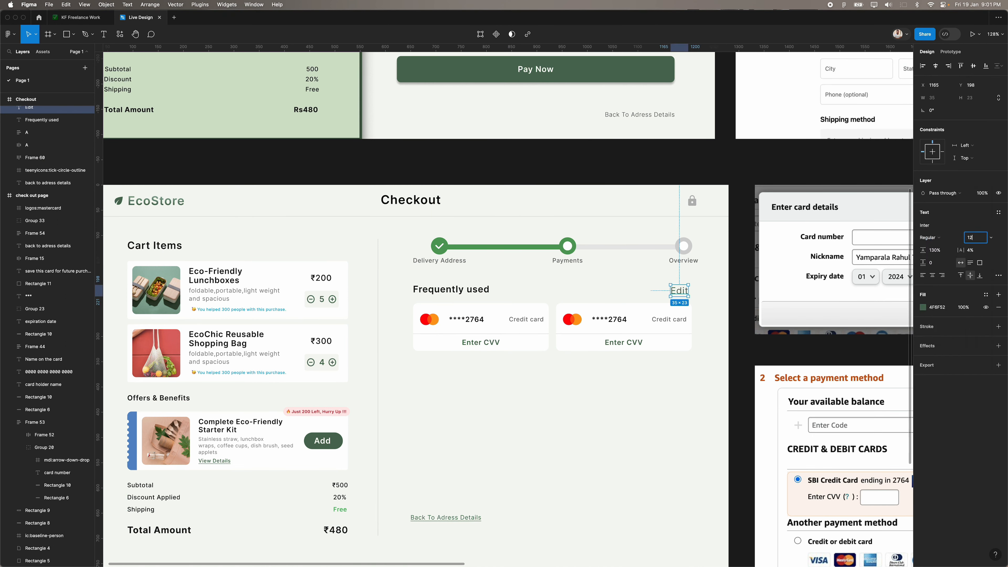
text(16)
key(Return)
Set the corner radius of both saved cards to 4.
click(611, 325)
shift+click(524, 314)
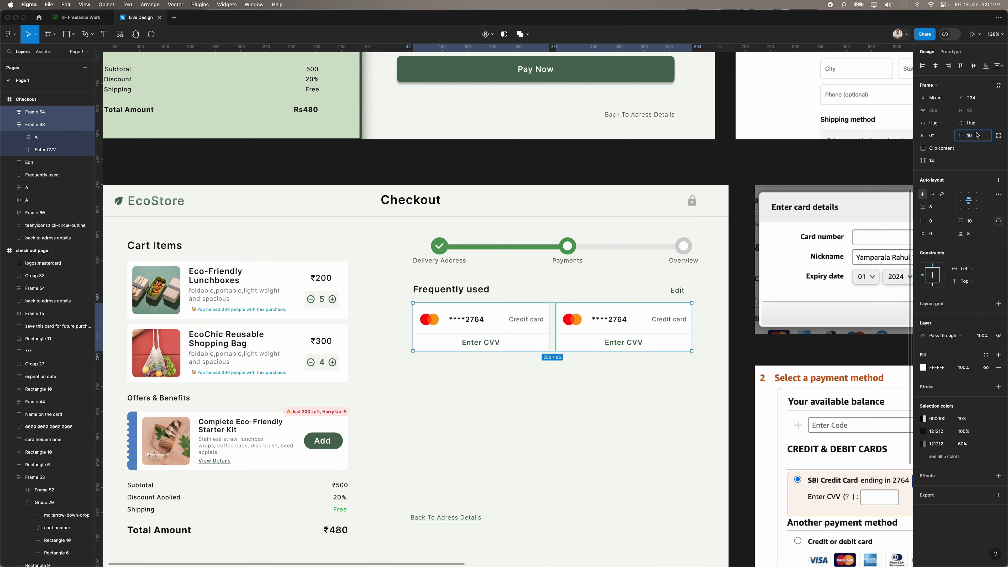
text(4)
click(616, 428)
click(301, 269)
click(606, 349)
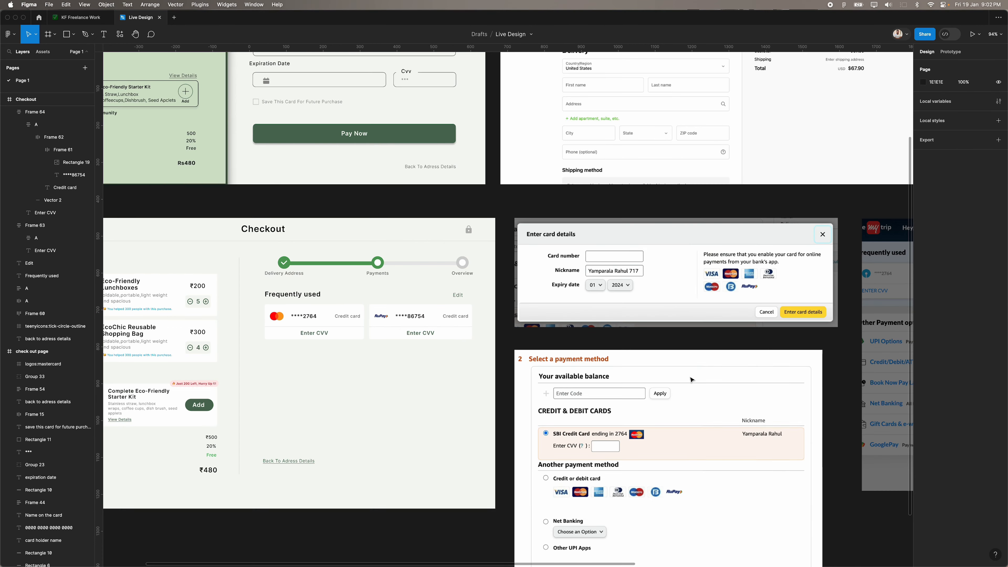
Place a copy of the "Frequently used" heading directly below the first saved card.
scroll(690, 380, down, 3)
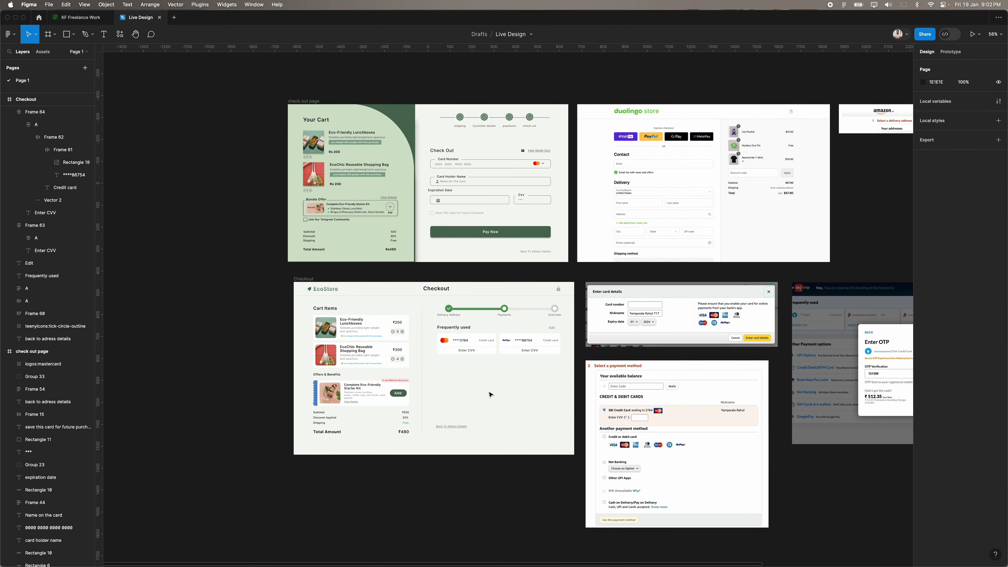
scroll(447, 387, up, 5)
click(469, 270)
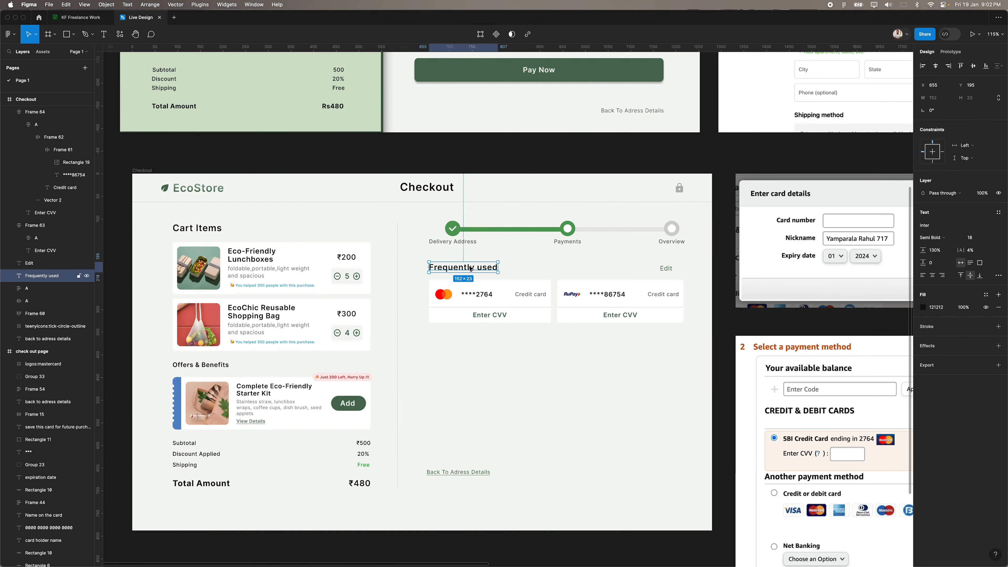
alt+drag(469, 270, 469, 334)
Switch the Mastercard tile's inner details frame to vertical auto layout.
scroll(477, 293, up, 5)
double_click(487, 302)
click(487, 301)
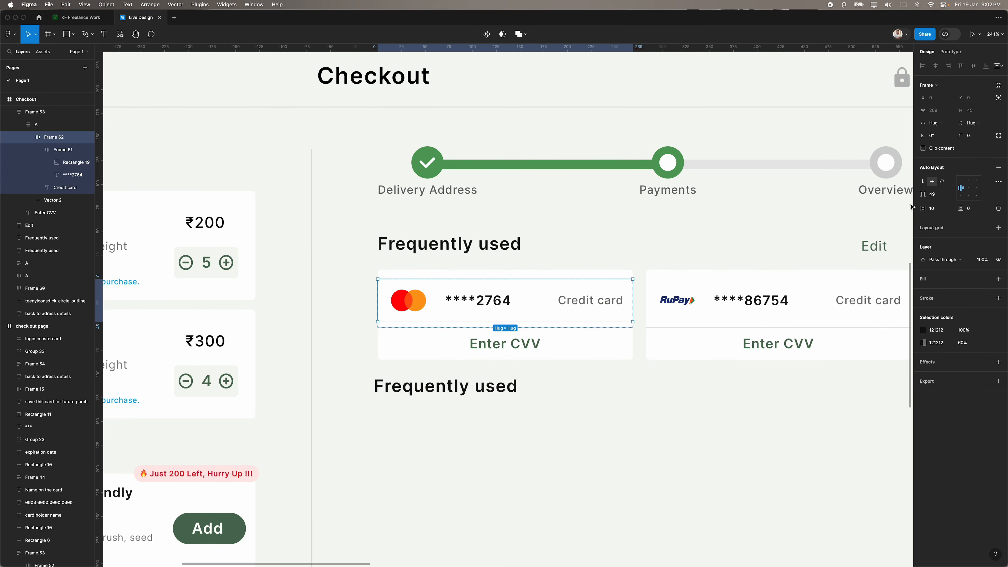
click(923, 184)
key(super+z)
key(super+shift+z)
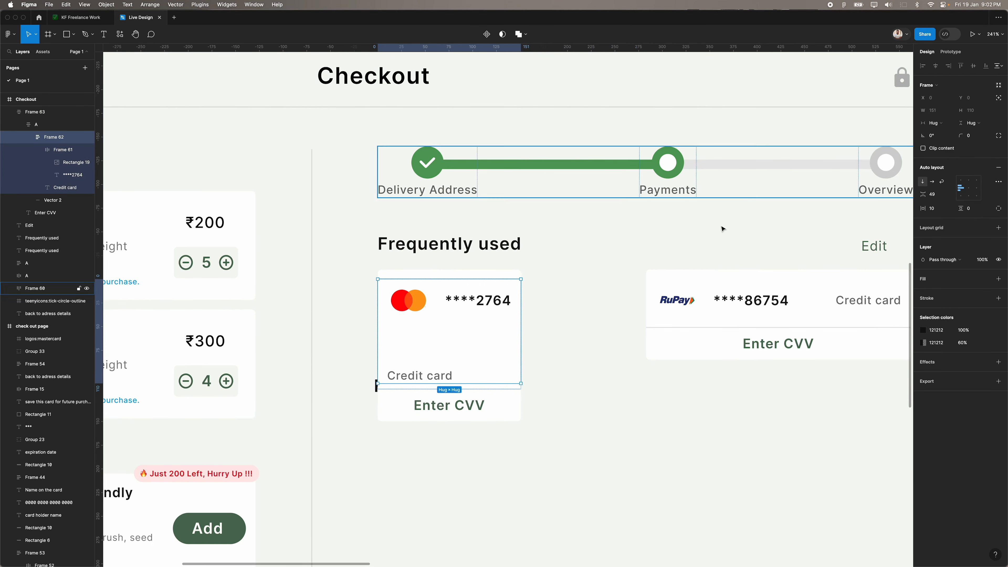
Move the "Credit card" label above the Mastercard logo and number, and set the details frame's item spacing to 0.
double_click(420, 376)
key(Up)
click(475, 329)
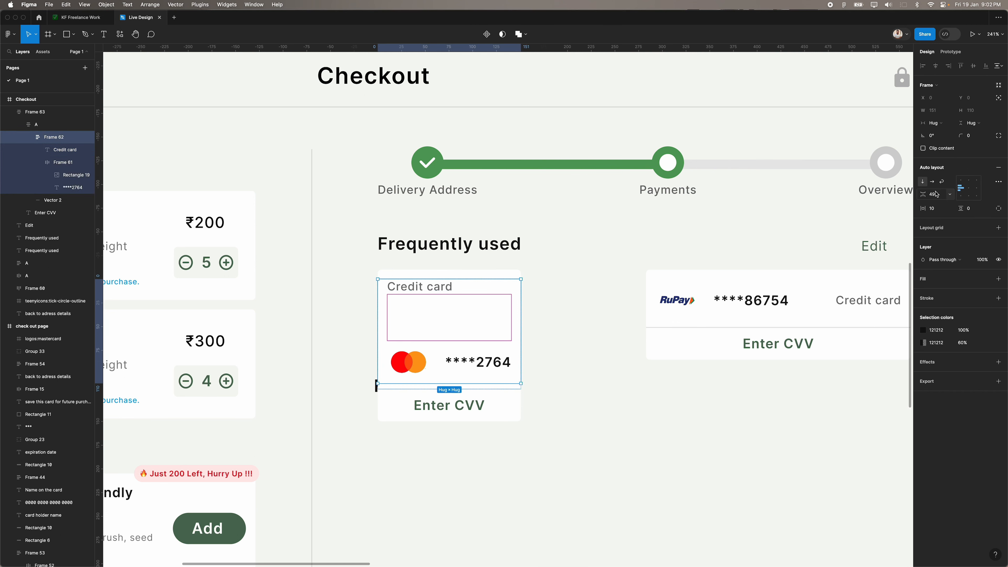
text(10)
key(Return)
text(0)
key(Return)
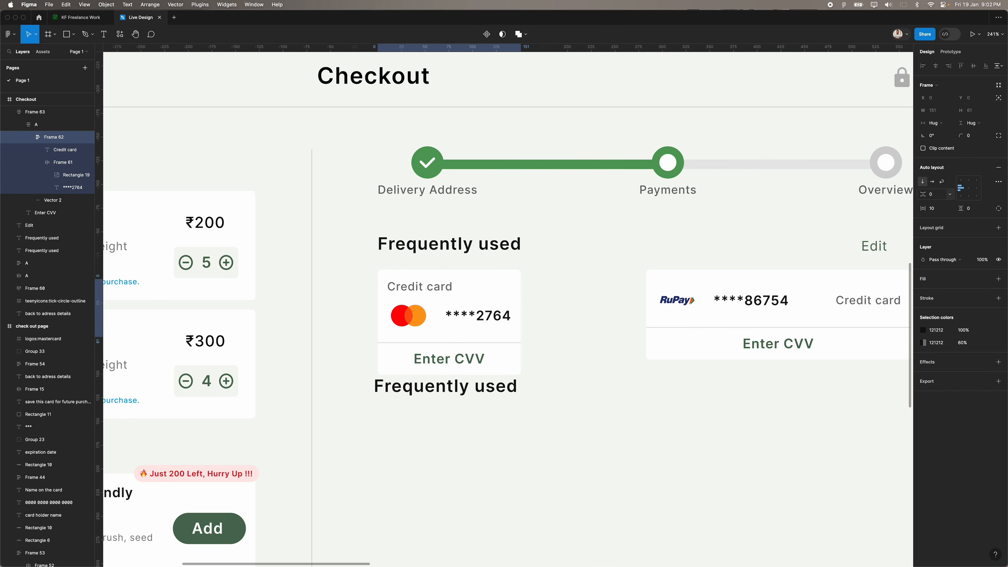
Switch the Mastercard tile's outer frame to horizontal auto layout and delete the divider before "Enter CVV".
click(510, 348)
click(931, 182)
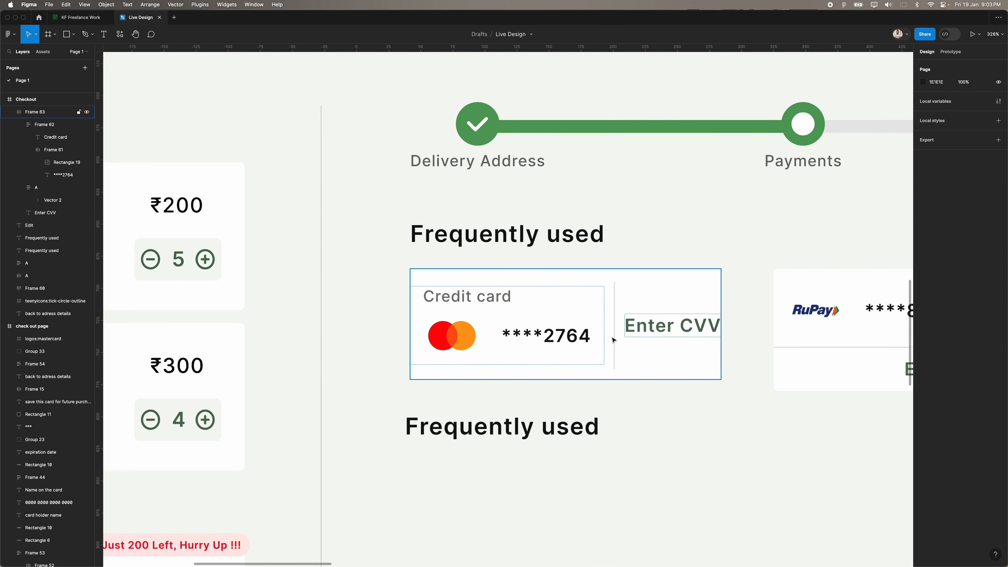
click(613, 340)
click(613, 307)
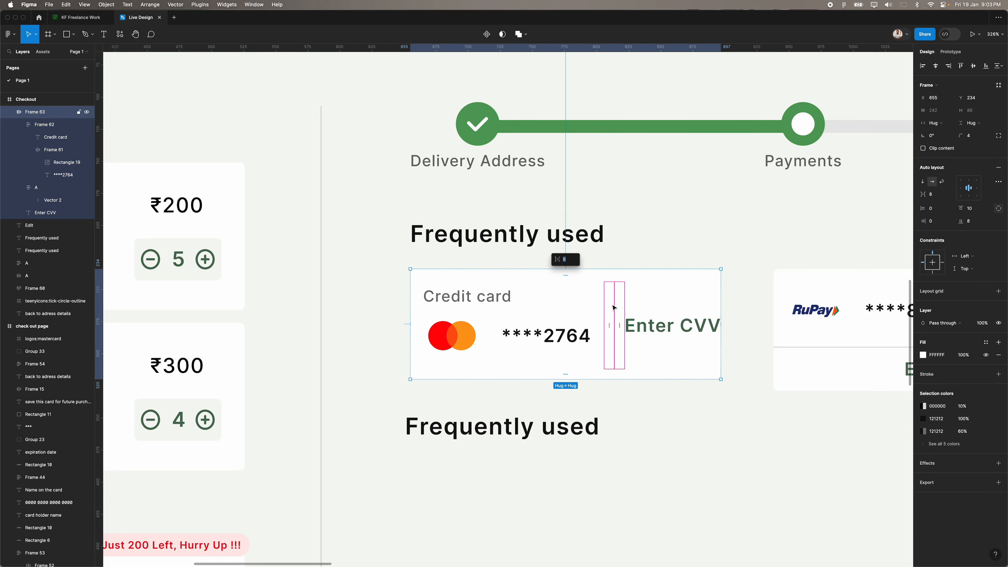
click(681, 298)
double_click(617, 323)
key(Delete)
click(654, 369)
scroll(654, 371, down, 5)
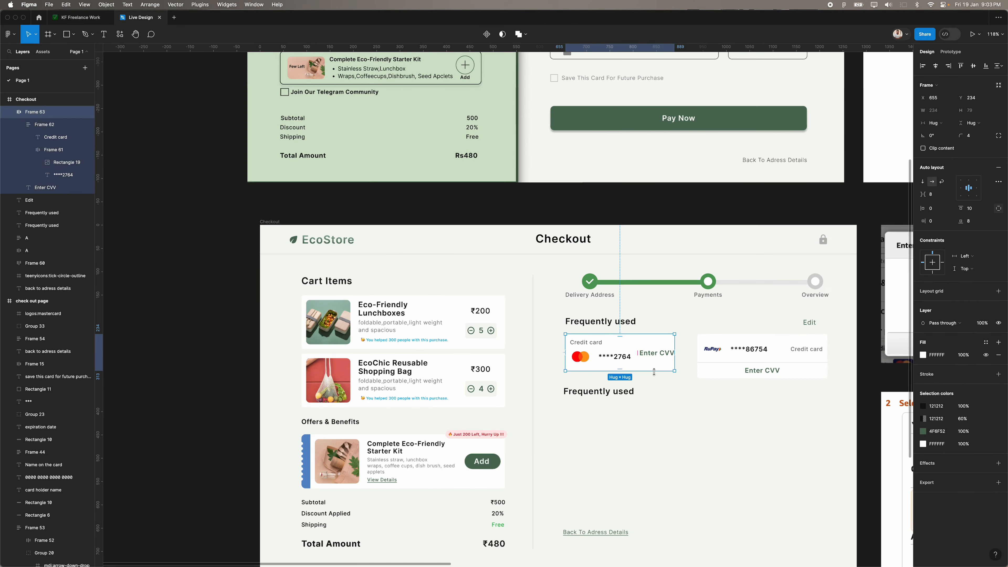
Draw a right-pointing chevron with the Pen tool and use it in place of "Enter CVV" on the Mastercard tile.
click(437, 302)
click(668, 442)
scroll(668, 442, down, 4)
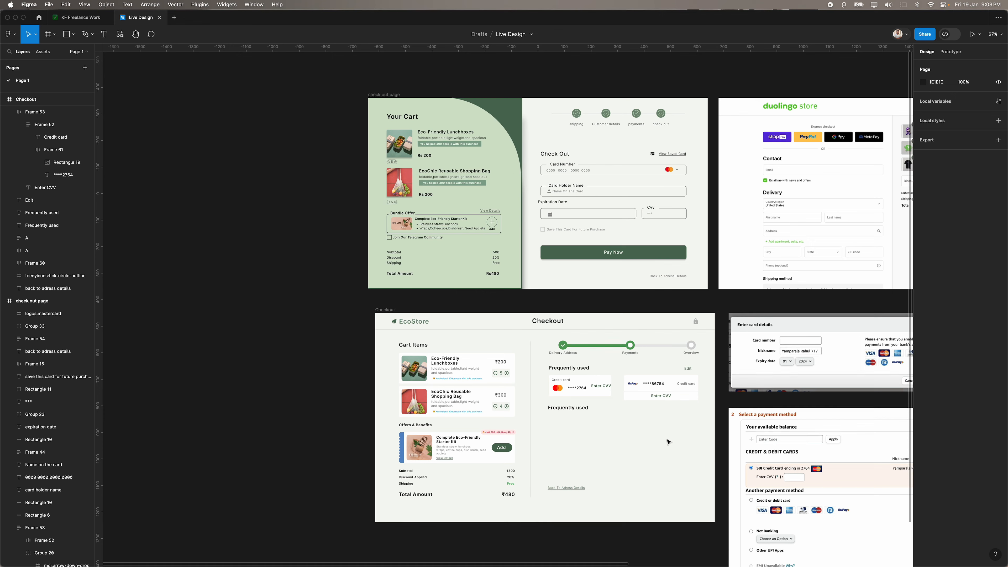
scroll(591, 394, up, 12)
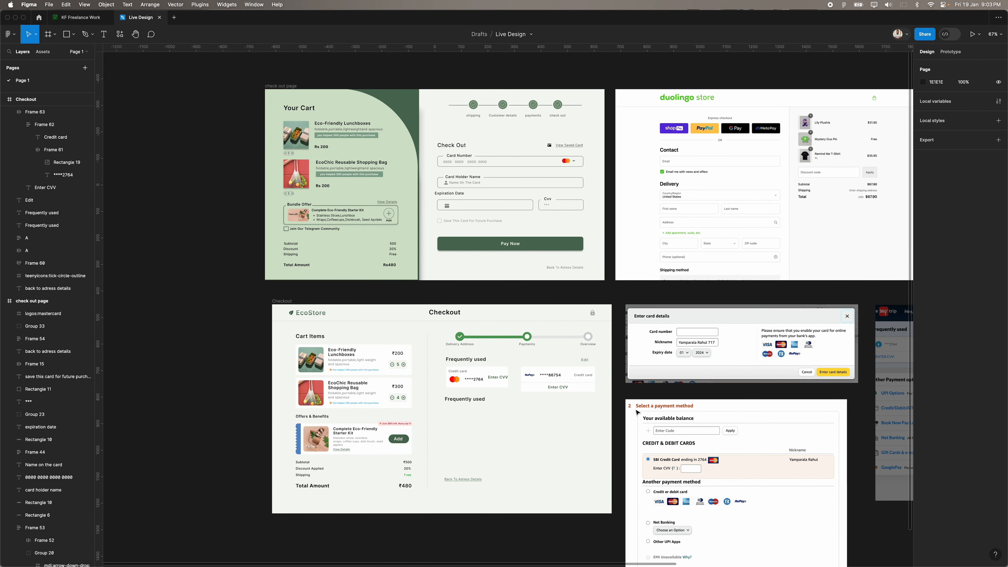
scroll(513, 349, down, 8)
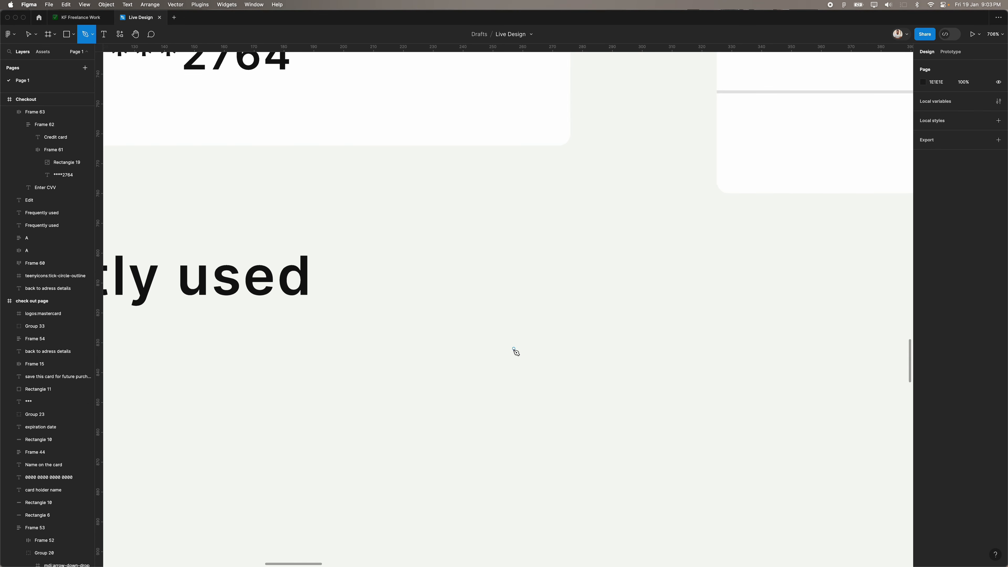
click(549, 305)
scroll(556, 308, up, 5)
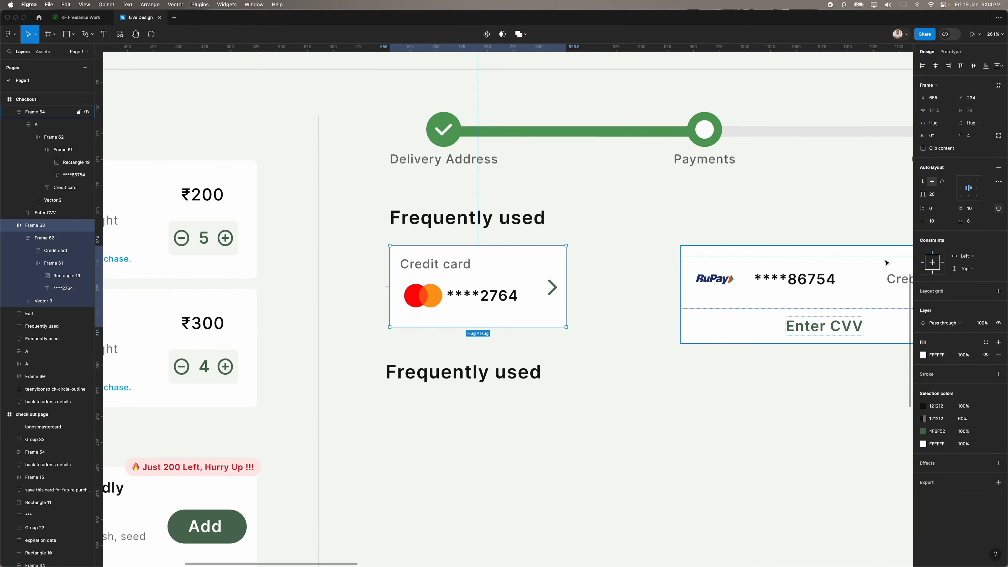
Set the Mastercard tile's right padding to 20 and move the RuPay card closer beside it.
click(936, 221)
text(20)
key(Return)
click(647, 352)
scroll(647, 352, down, 5)
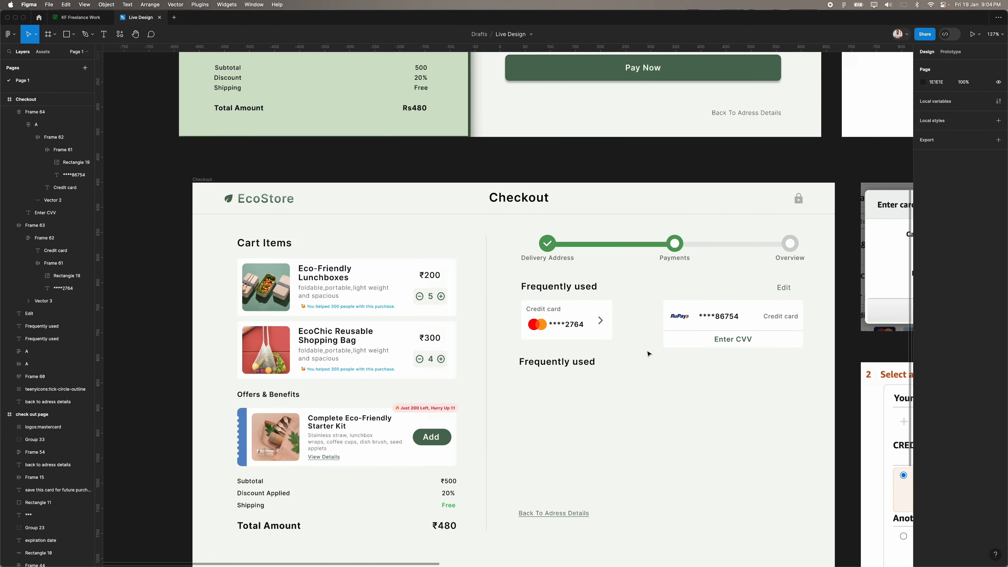
scroll(648, 328, up, 3)
drag(692, 325, 636, 327)
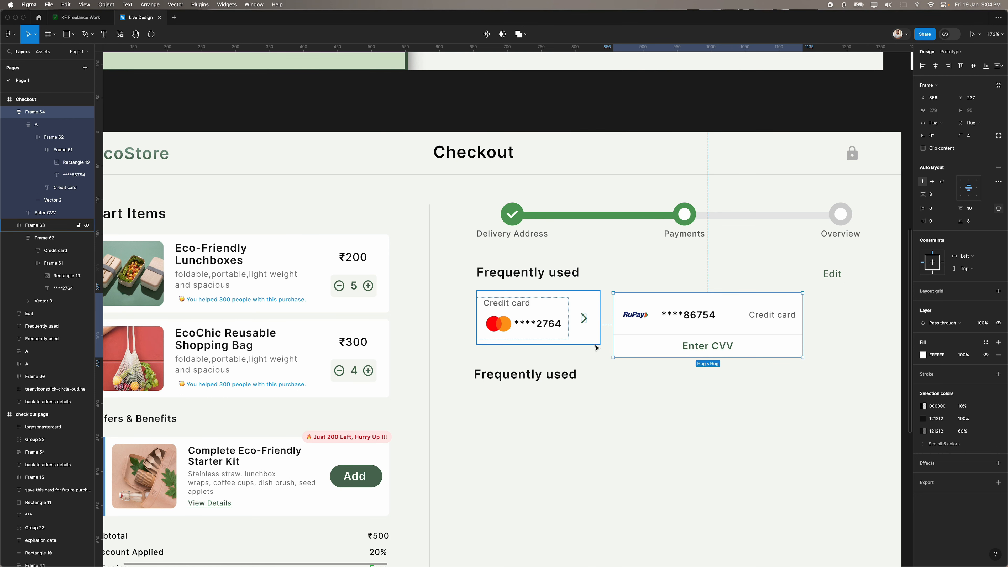
Wrap the chevron in an auto layout frame and size that frame to 20 by 20.
double_click(584, 318)
scroll(583, 316, up, 5)
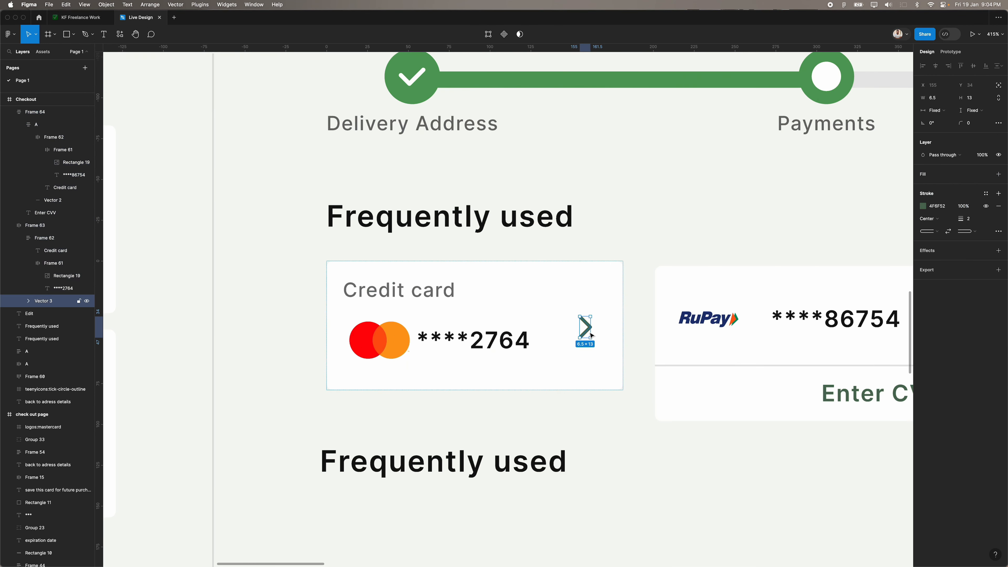
key(shift+a)
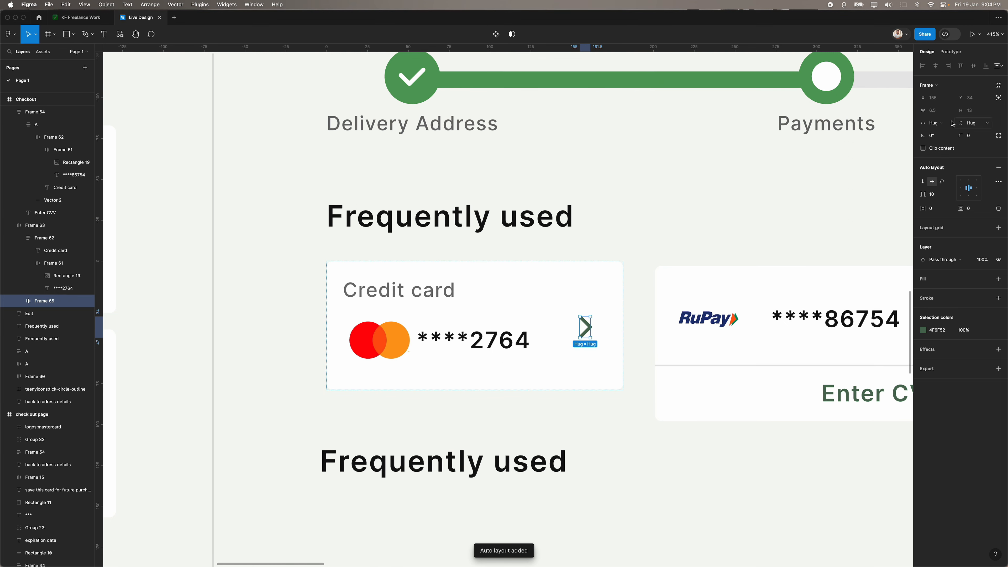
click(934, 110)
text(20)
key(Return)
Round the chevron's frame with a corner radius of 100 and fill it with the page's background color.
click(998, 278)
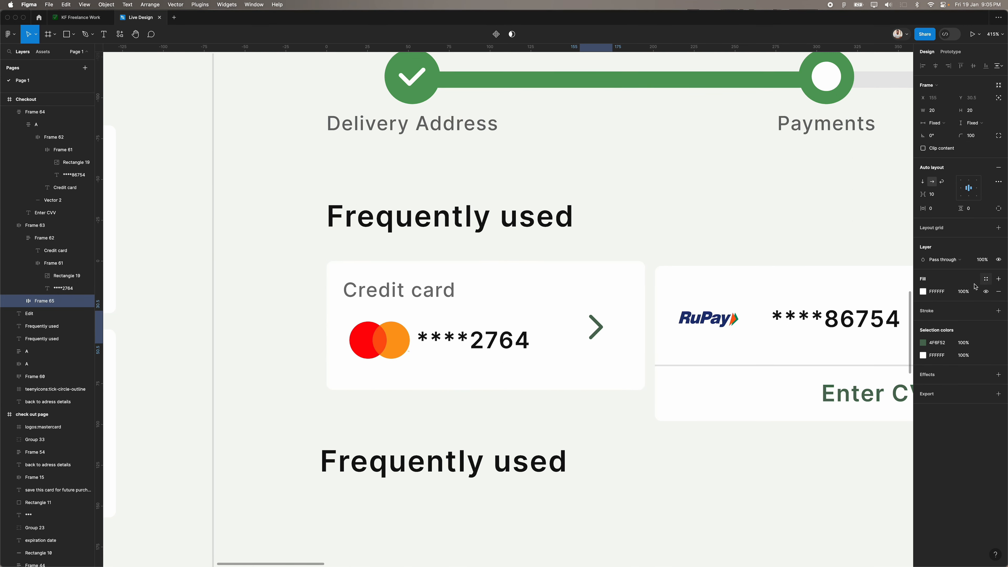
click(922, 292)
key(i)
click(702, 213)
Scale the chevron down inside its circular frame.
double_click(599, 325)
scroll(599, 325, up, 5)
key(k)
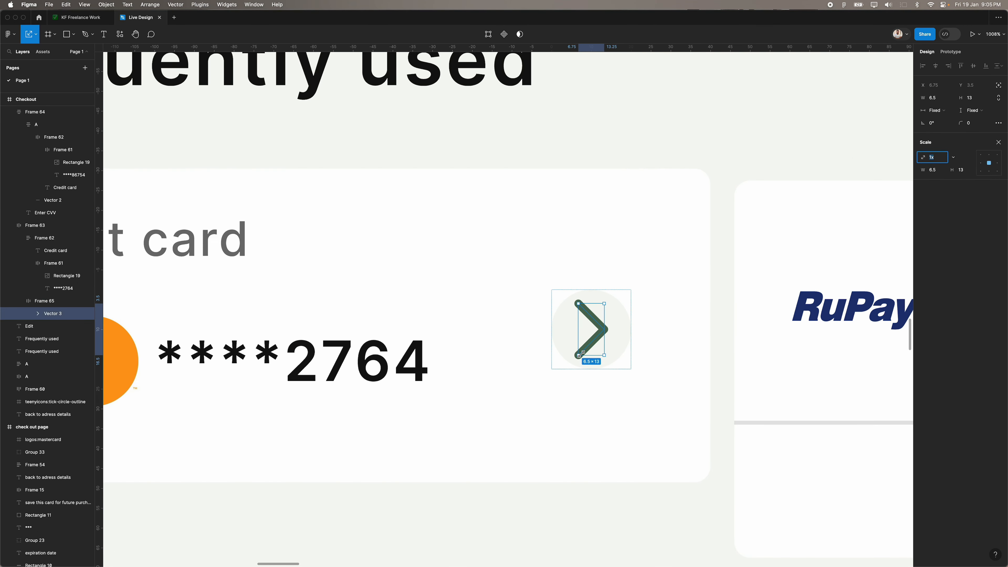
drag(579, 354, 590, 346)
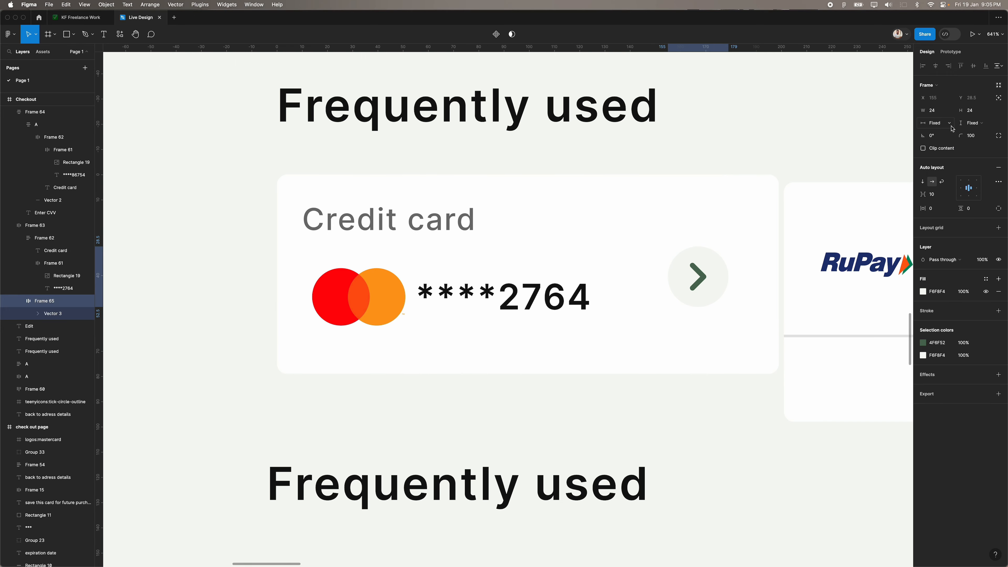
Resize the chevron's circular frame to 32 by 32.
click(697, 275)
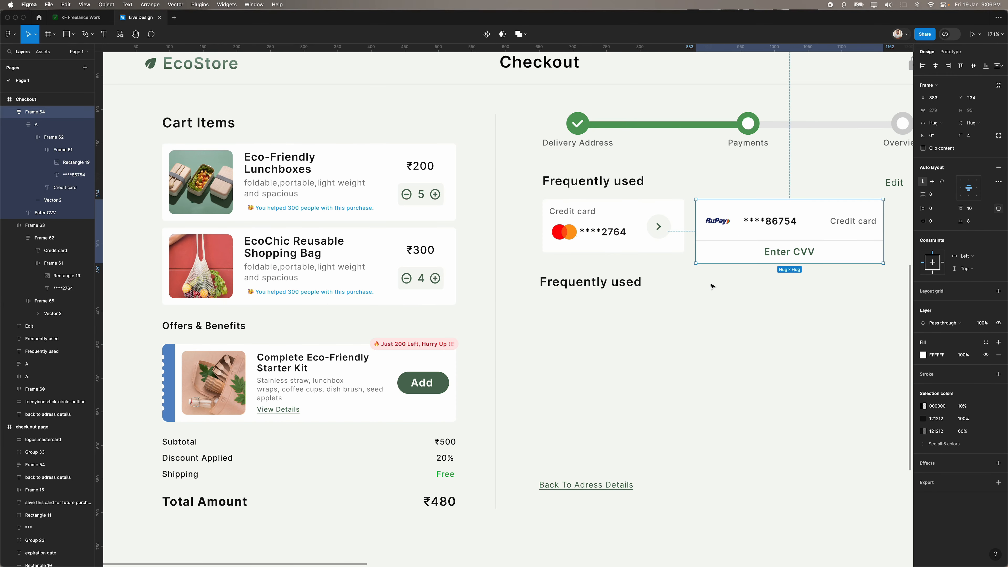
click(661, 238)
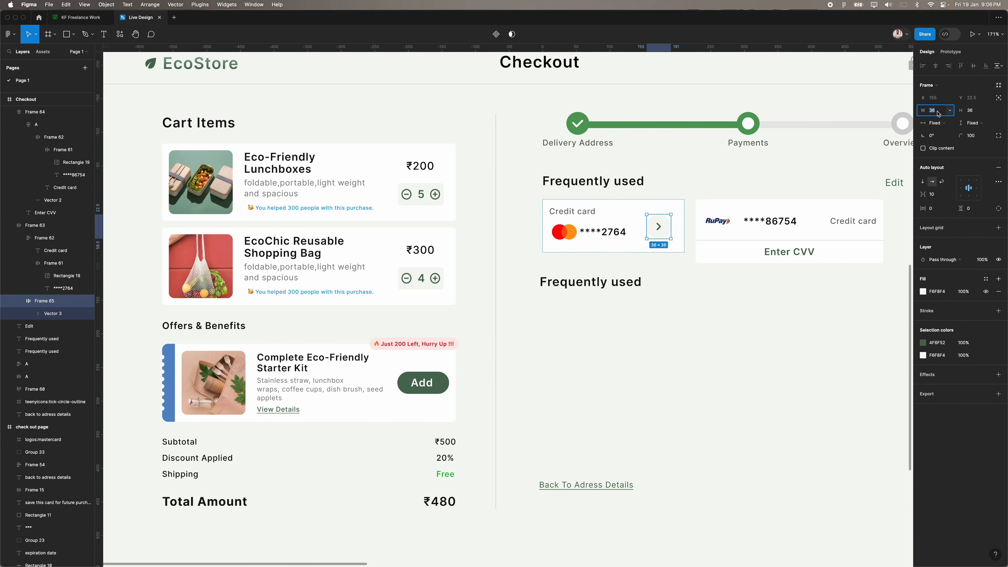
text(32)
key(Tab)
key(Return)
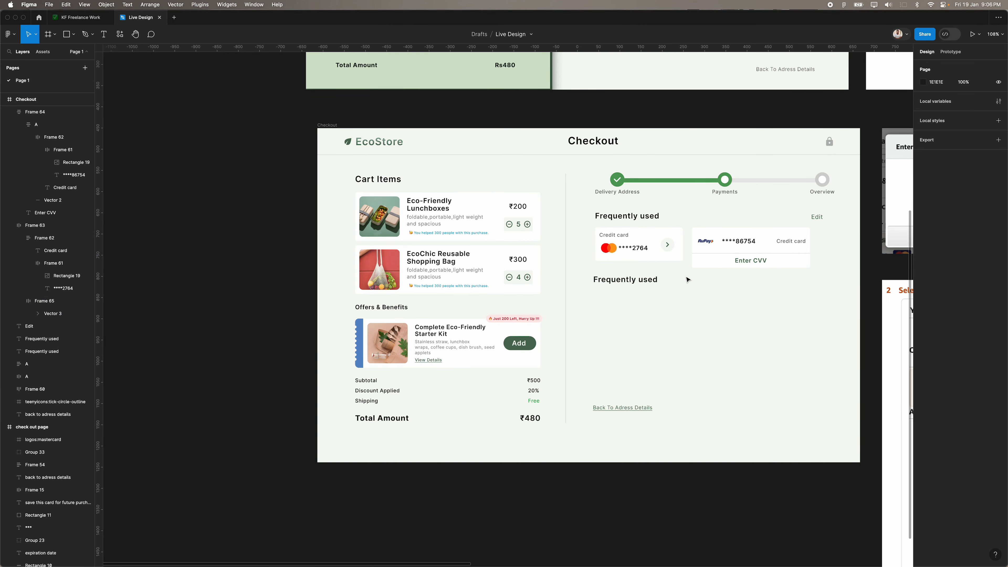
Add Visa "Debit card" and "UPI ID" tiles beside the credit card tile, entering the customer's UPI ID in the last one.
scroll(548, 321, up, 5)
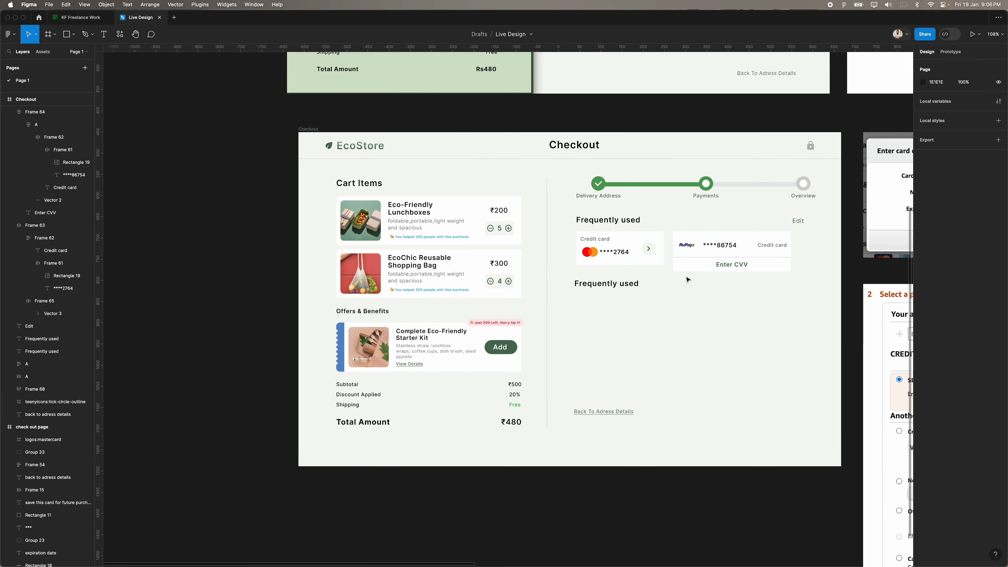
double_click(621, 302)
double_click(621, 302)
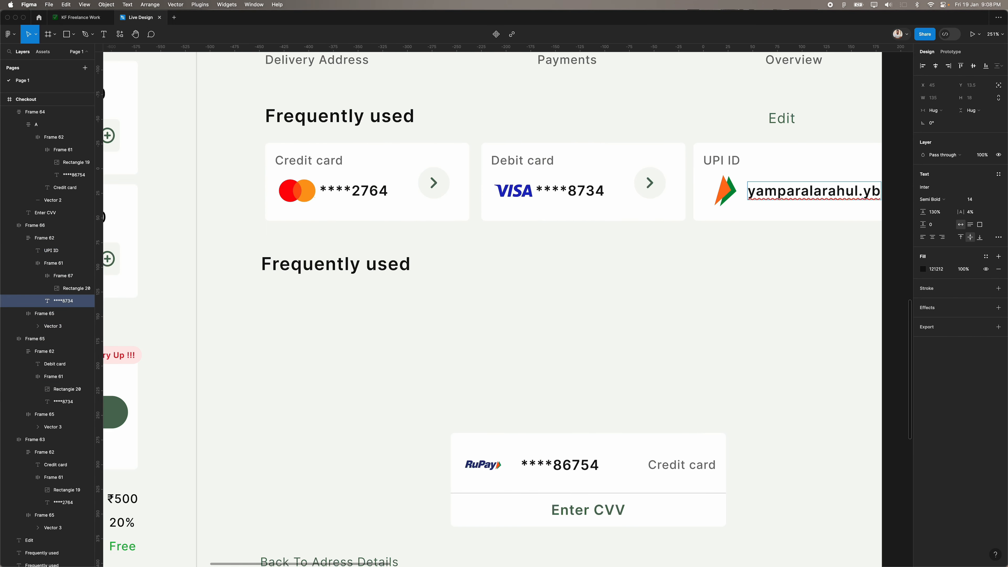
click(729, 291)
click(784, 243)
Combine the Credit card, Debit card and UPI ID tiles into one auto layout row.
scroll(476, 205, down, 5)
click(464, 205)
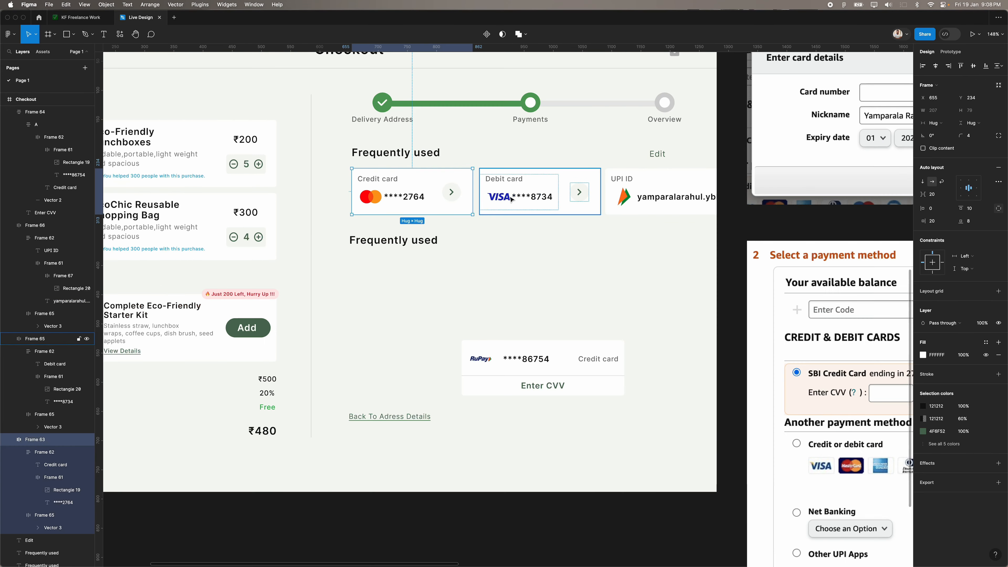
shift+click(528, 201)
shift+click(621, 213)
key(shift+a)
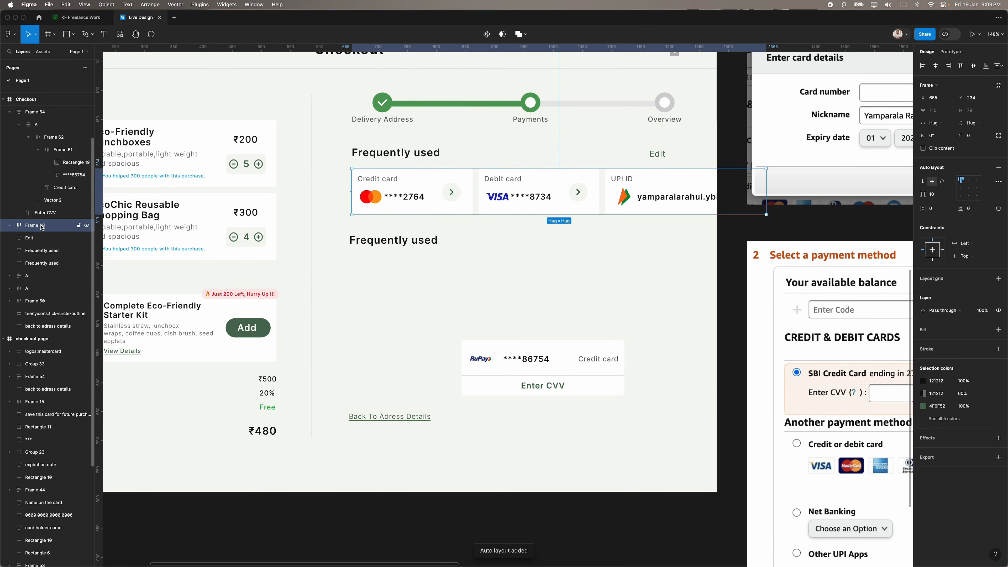
Wrap the "Frequently used" heading and "Edit" in auto layout, and stack that header with the tile row in another auto layout frame.
click(396, 153)
shift+click(658, 154)
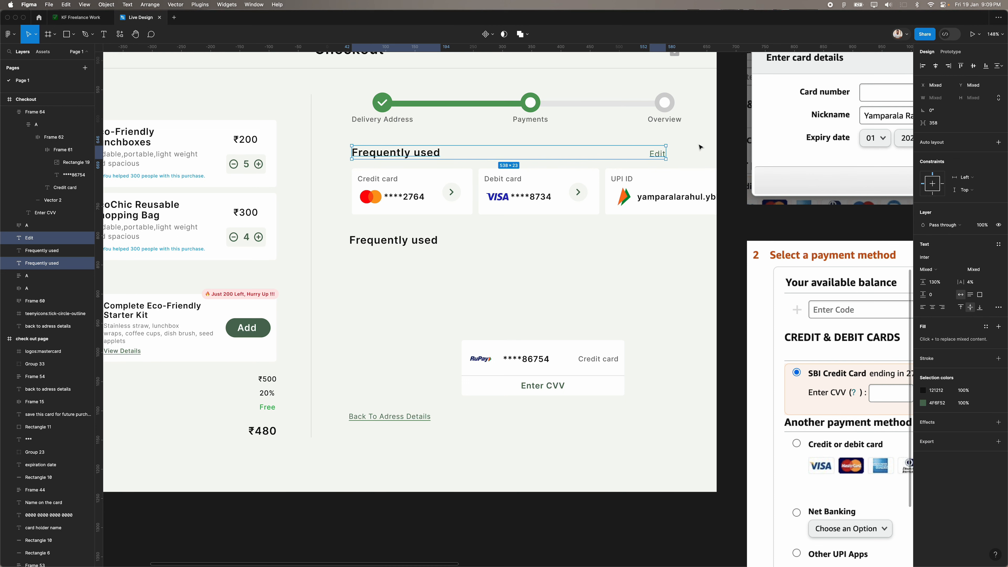
key(shift+a)
shift+click(416, 186)
key(shift+a)
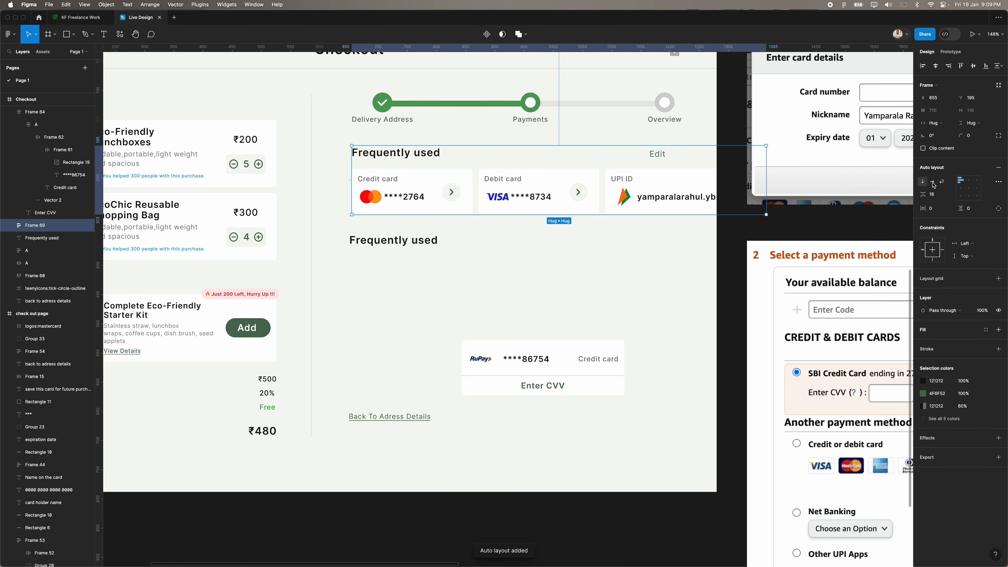
Give the "Frequently used" section 10 px horizontal and vertical padding, and narrow its tile row to fit inside the page.
text(10)
key(Return)
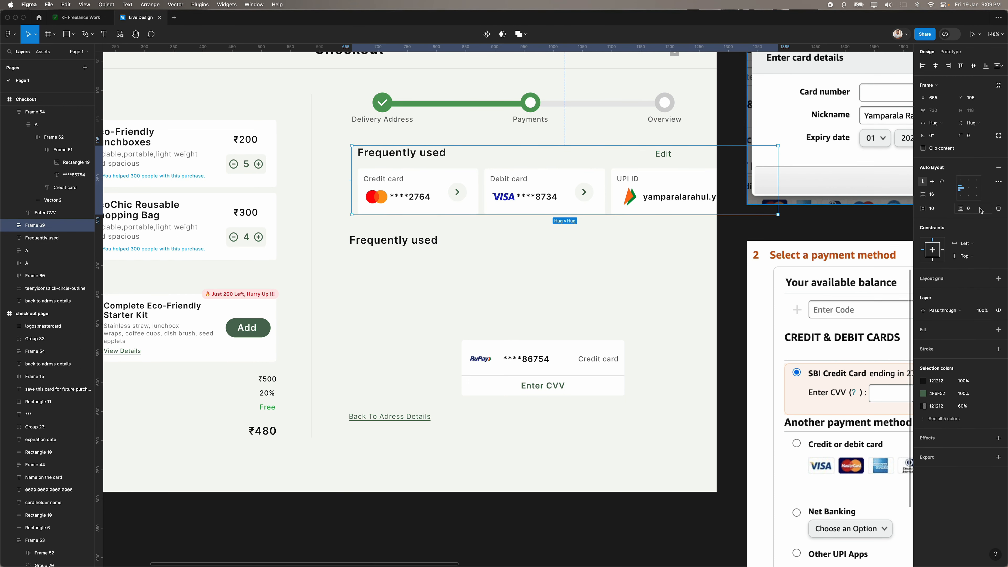
text(10)
key(Return)
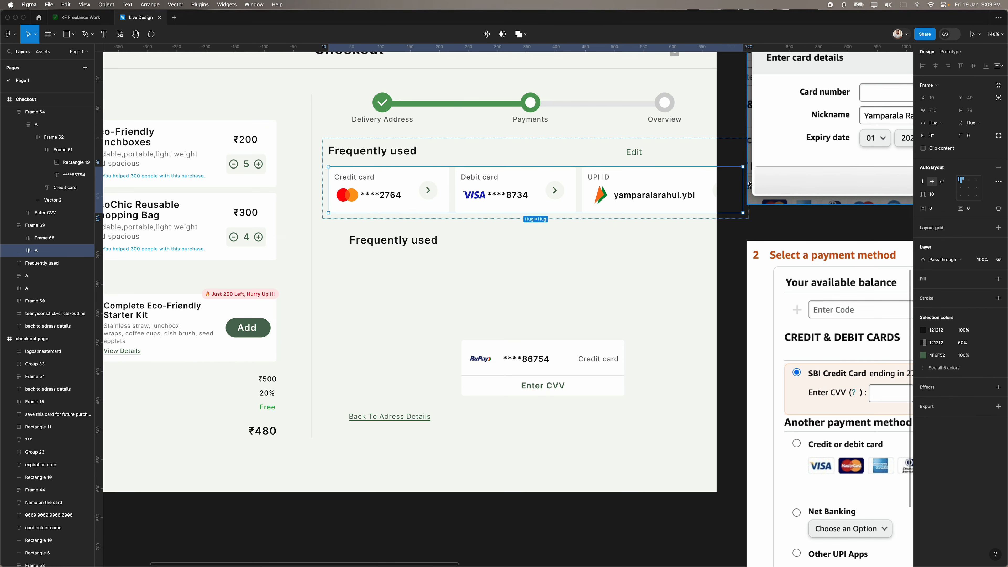
drag(742, 174, 668, 173)
Change the duplicate "Frequently used" heading below the tiles to "Credit/Debit Card".
scroll(571, 302, down, 3)
double_click(414, 254)
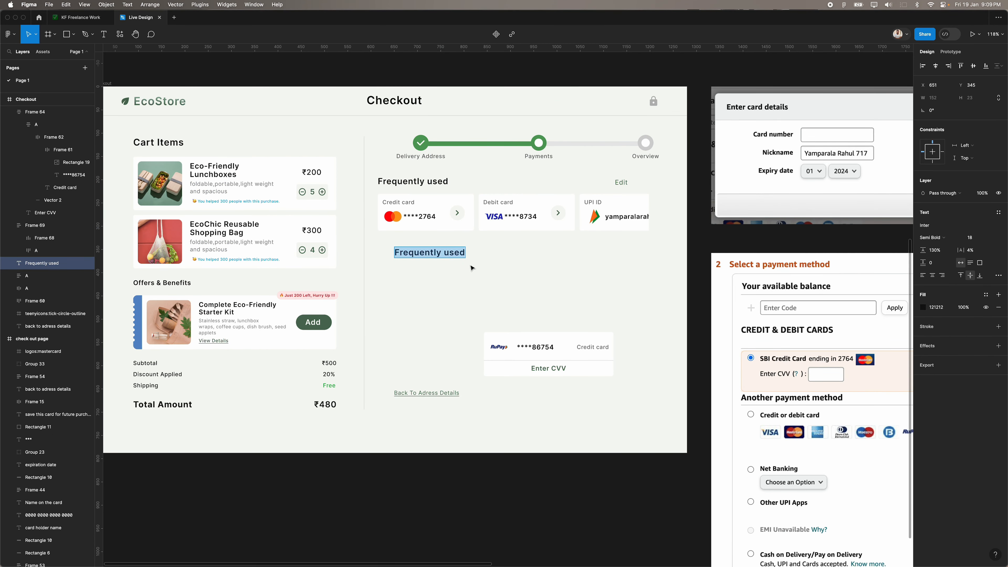
text(Credit/Debit Card)
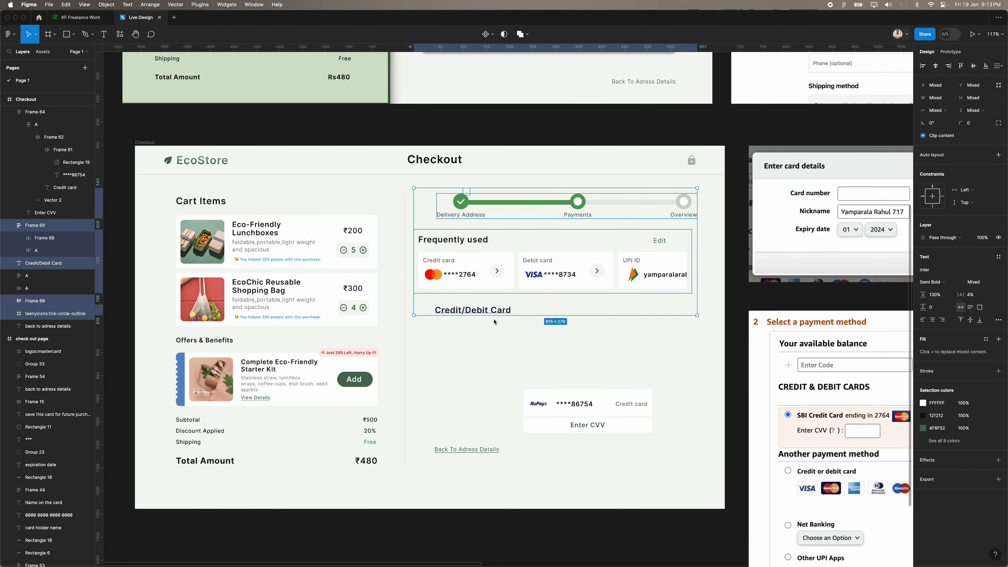
Stack the progress stepper, "Frequently used" section and "Credit/Debit Card" heading in a vertical, centred auto layout with 14 px spacing.
key(shift+a)
click(968, 183)
click(924, 182)
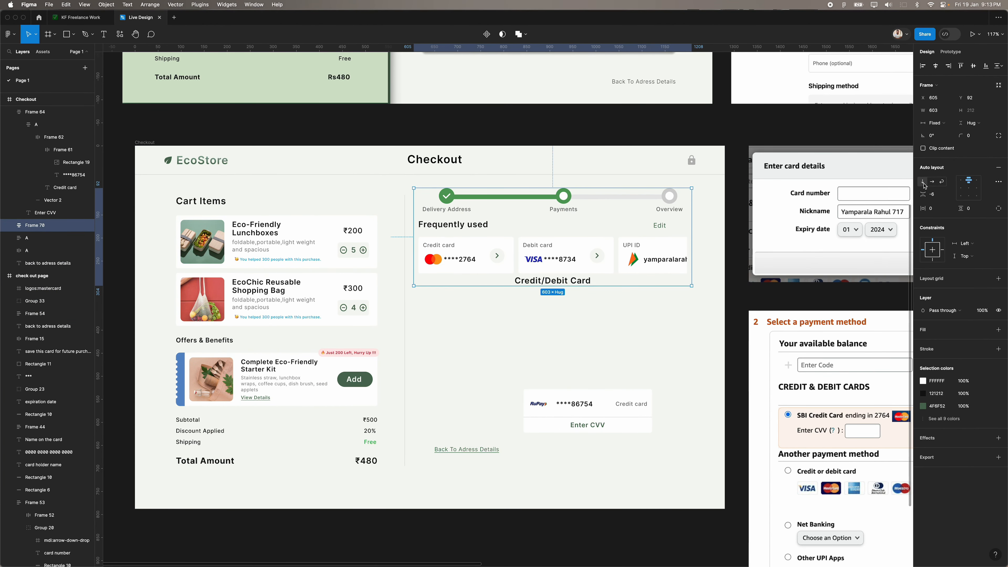
text(10)
key(Return)
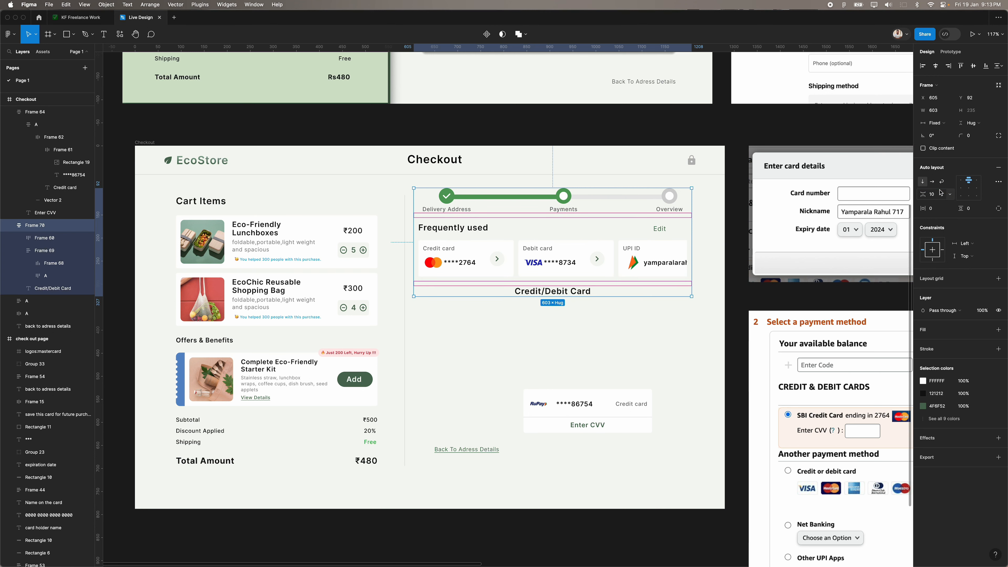
text(14)
key(Return)
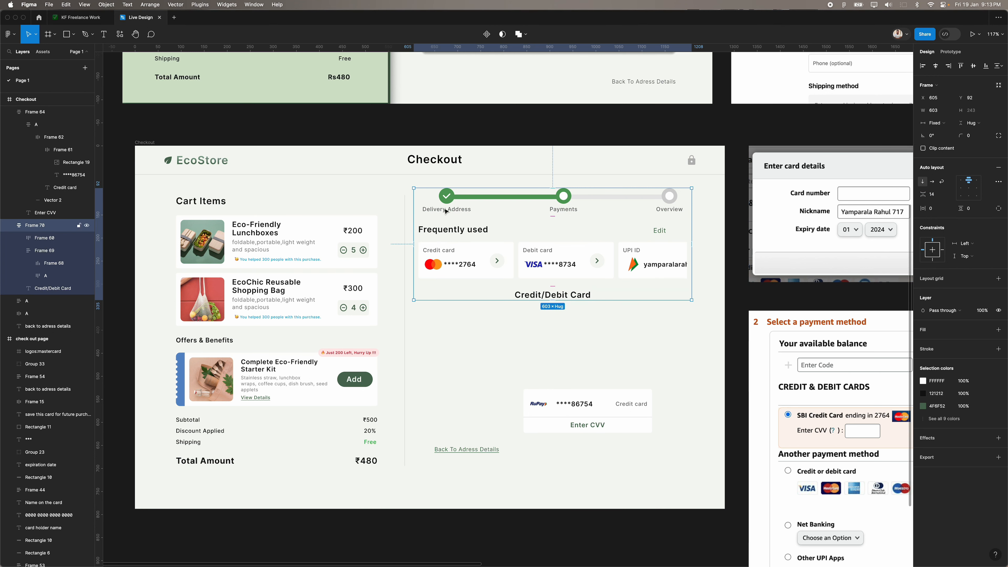
Set the "Frequently used" heading's font size to 16.
click(446, 230)
click(446, 230)
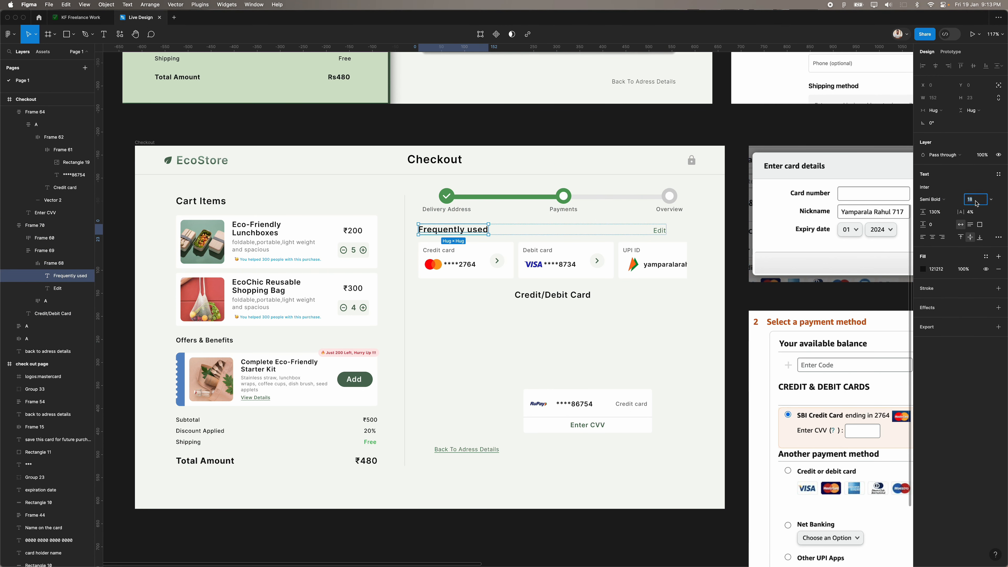
text(16)
key(Return)
Set the heading and "Edit" row to Auto spacing and make its width fill the container.
click(603, 229)
click(950, 194)
click(938, 221)
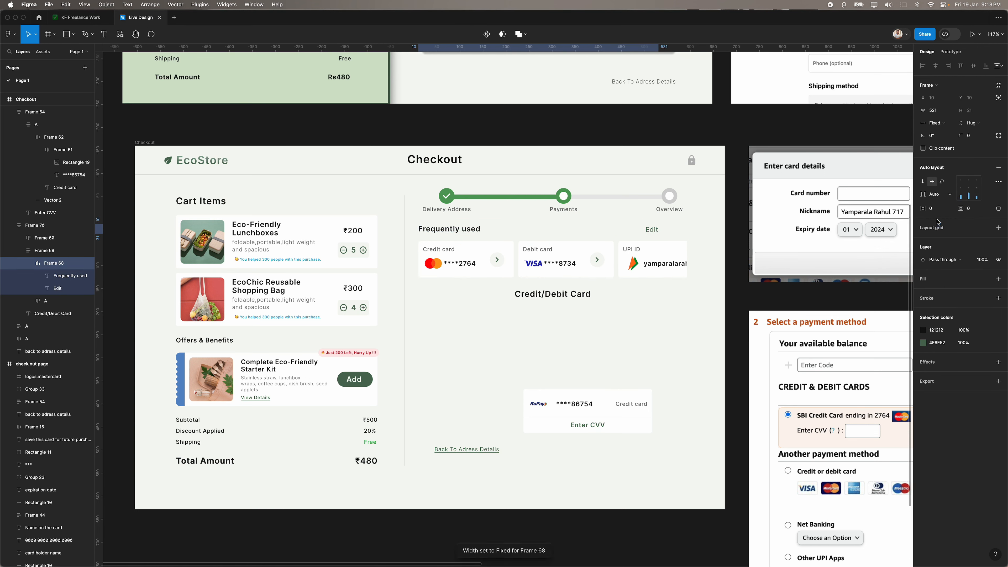
click(944, 123)
click(954, 144)
Widen the payment tile row until the whole ID in the UPI tile fits.
click(669, 273)
drag(687, 254, 708, 253)
drag(661, 291, 672, 291)
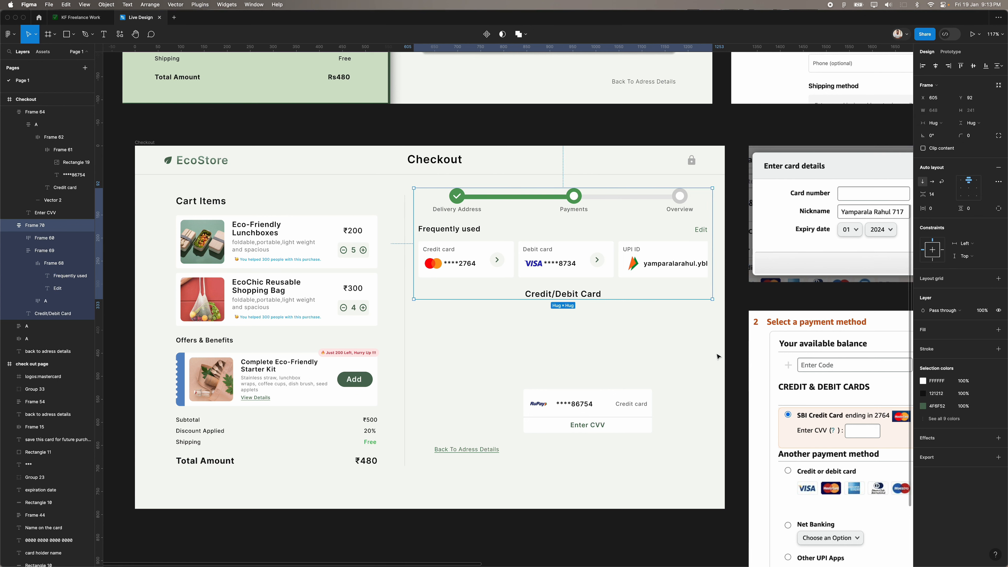
Delete the RuPay card tile and move the "Back To Adress Details" link into the payments stack below "Credit/Debit Card".
click(587, 411)
key(Delete)
click(466, 449)
key(Delete)
click(539, 281)
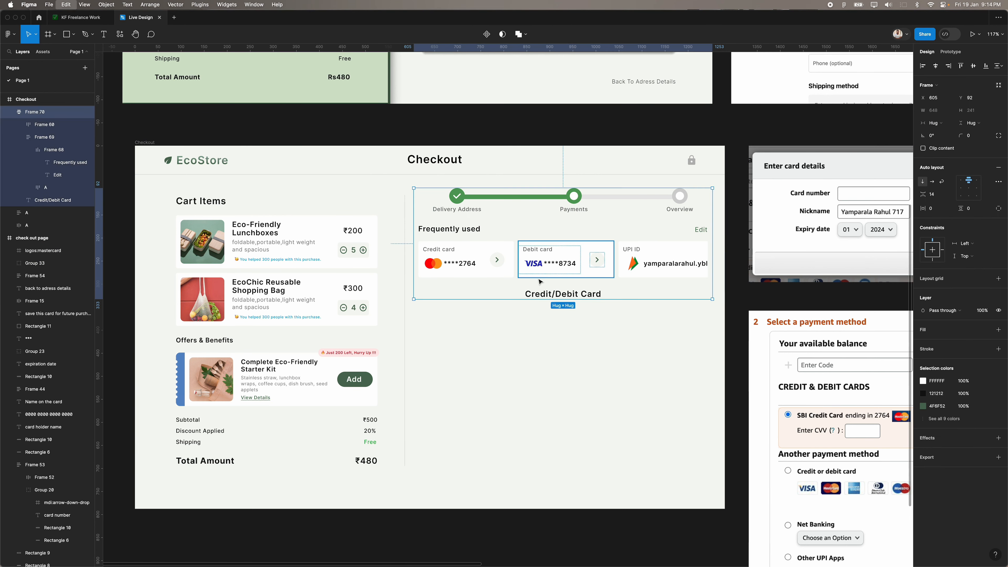
key(ctrl+z)
Combine the cart items column and the payments stack into one auto layout frame.
click(281, 305)
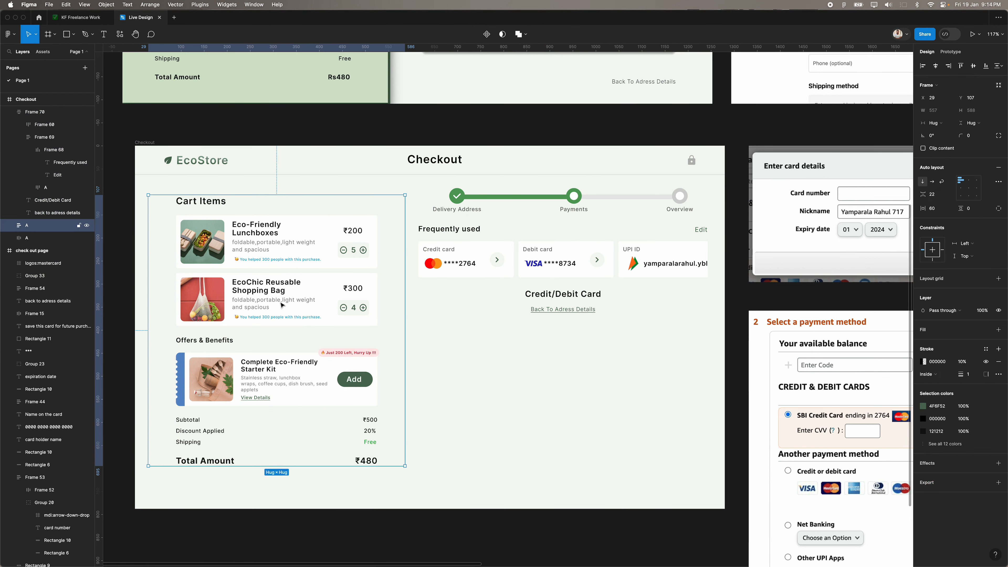
click(460, 286)
click(331, 286)
shift+click(461, 279)
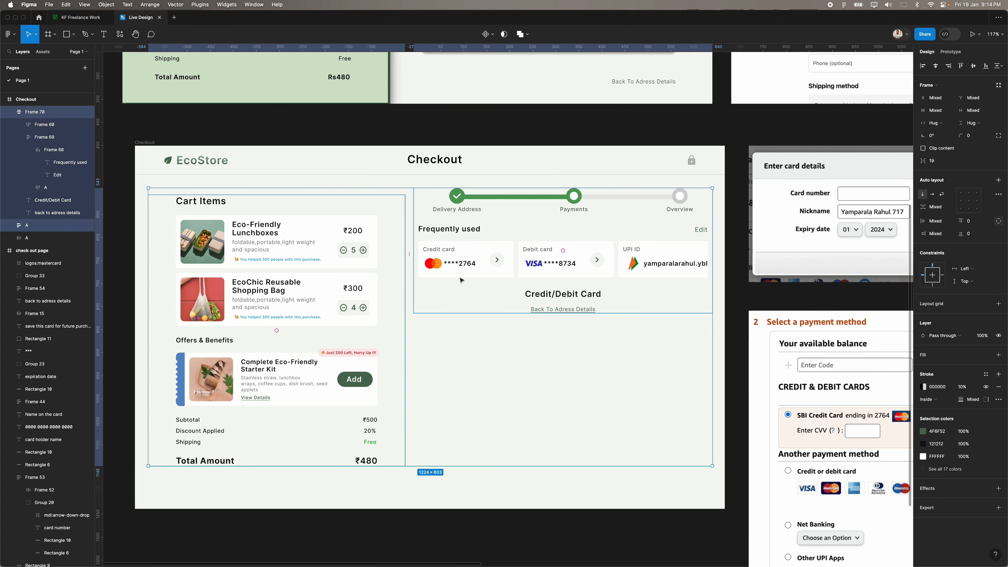
key(shift+a)
Remove the cart column's border and side padding, and give the combined frame 60 px horizontal padding and a 20 px gap.
scroll(365, 356, down, 2)
double_click(364, 356)
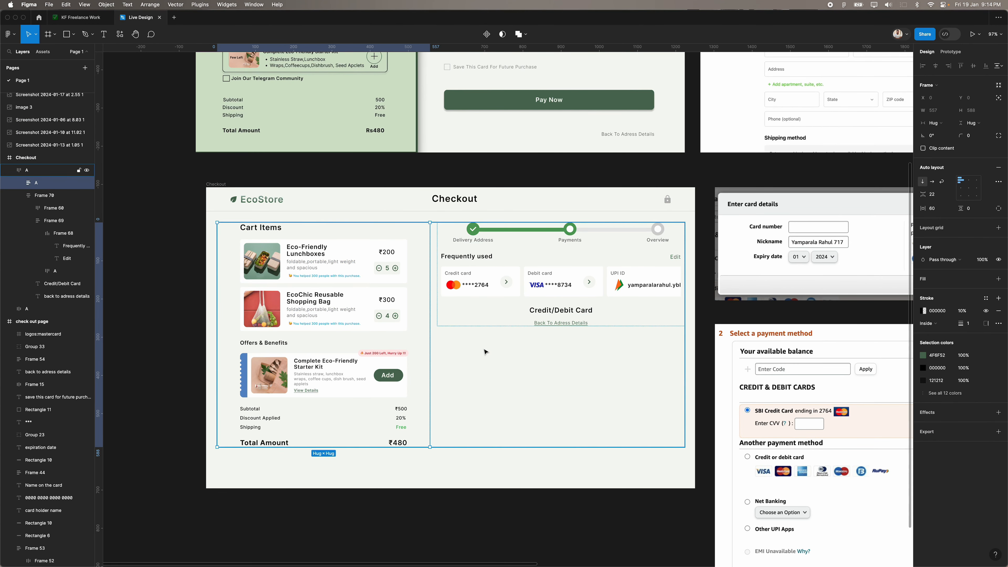
click(938, 212)
key(Return)
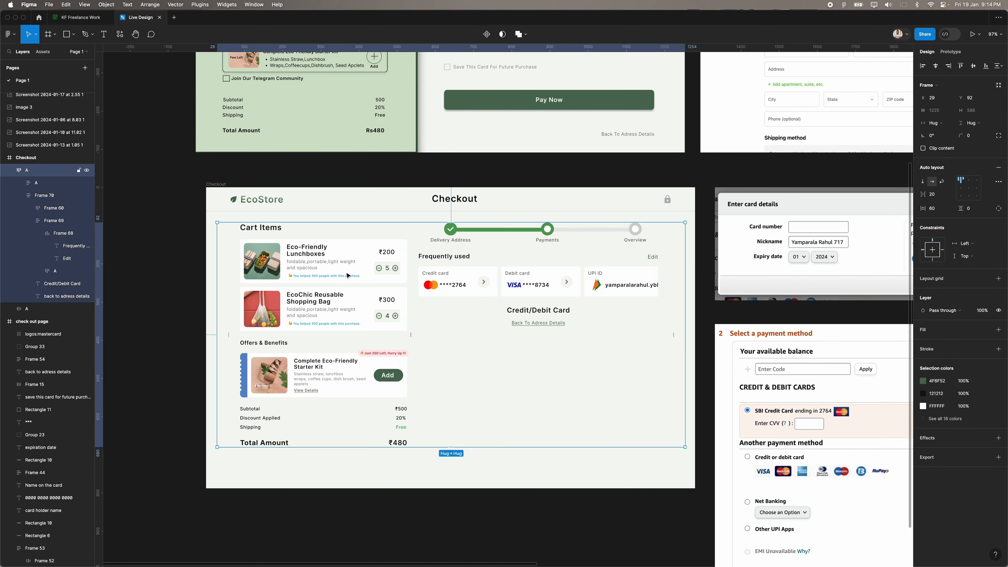
Draw a straight horizontal line with the Pen tool in the empty area below the payments column.
drag(412, 469, 589, 466)
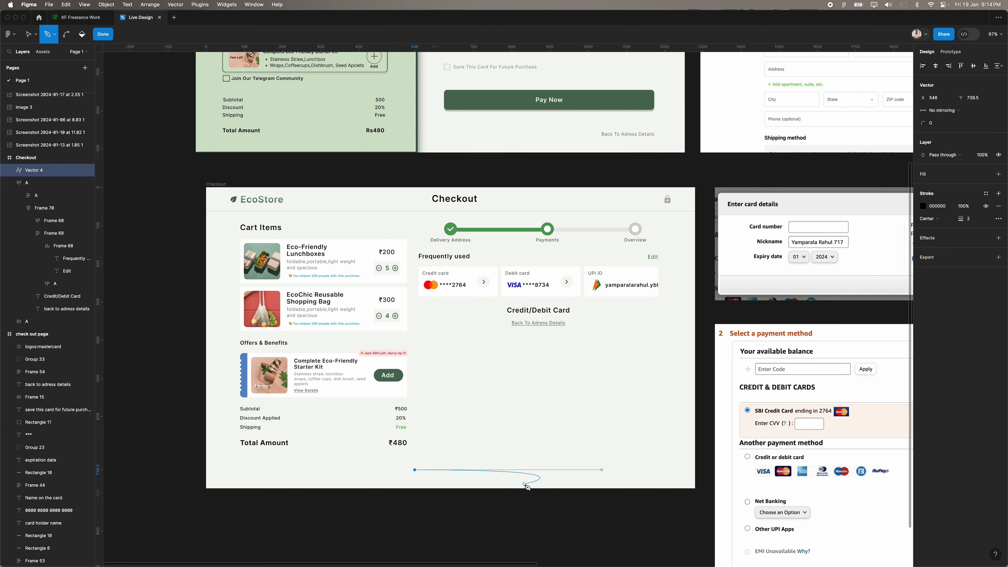
key(super+z)
click(412, 469)
click(637, 469)
key(Escape)
key(Escape)
Move the new line into the two-column frame and rotate it 90° so it runs the frame's full height.
drag(413, 469, 668, 221)
click(943, 124)
text(90)
key(Return)
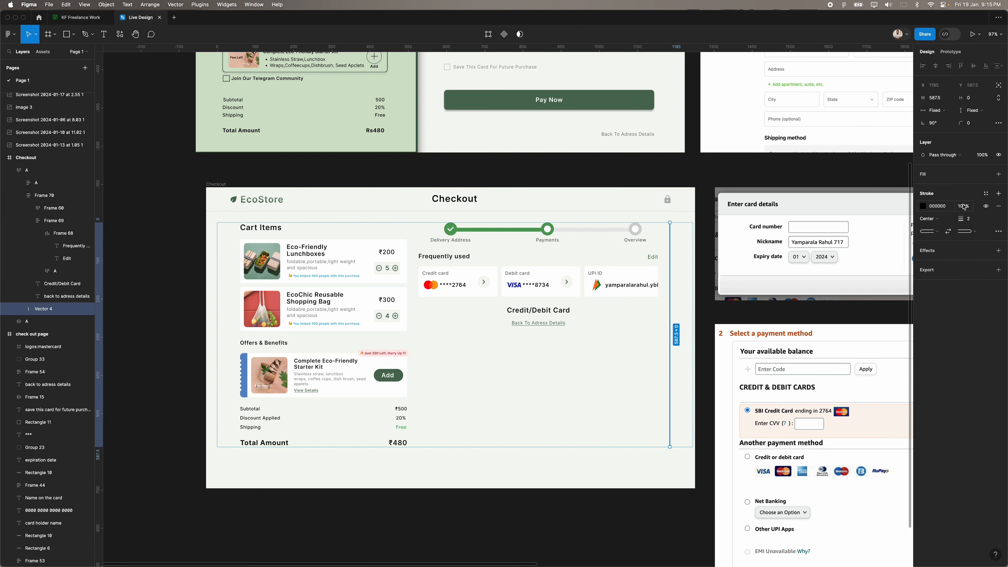
Set the vertical line's stroke opacity to 10% and place it between the cart and payments columns as a divider.
text(10)
key(Return)
key(Left)
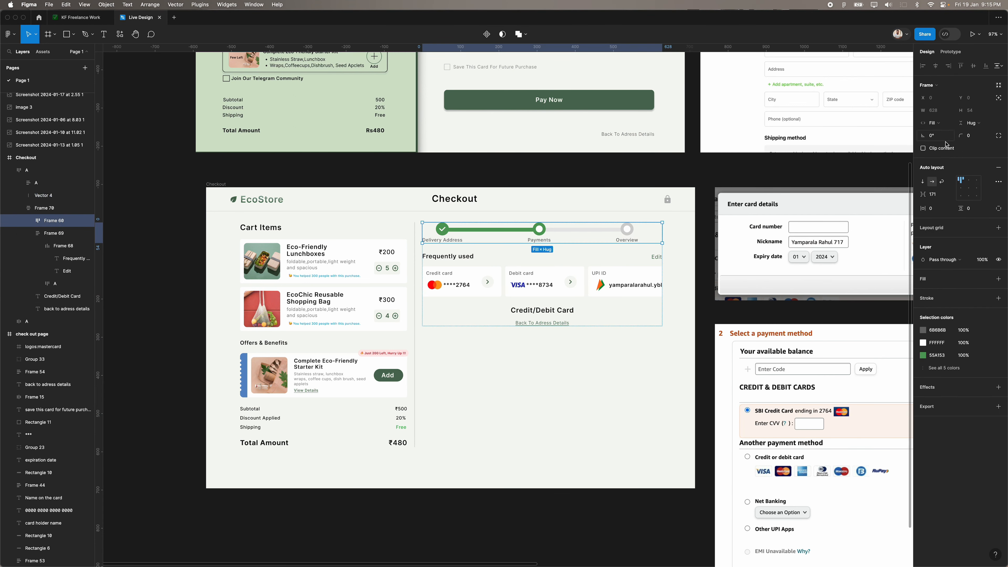
Align the progress stepper's items to the top centre and shift its connecting line right to X 76.
click(969, 181)
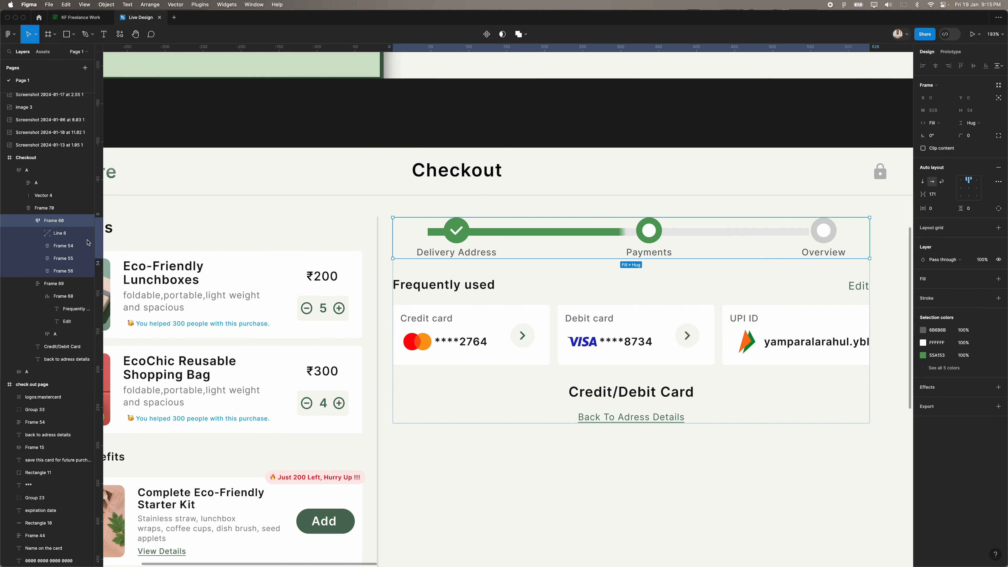
click(63, 237)
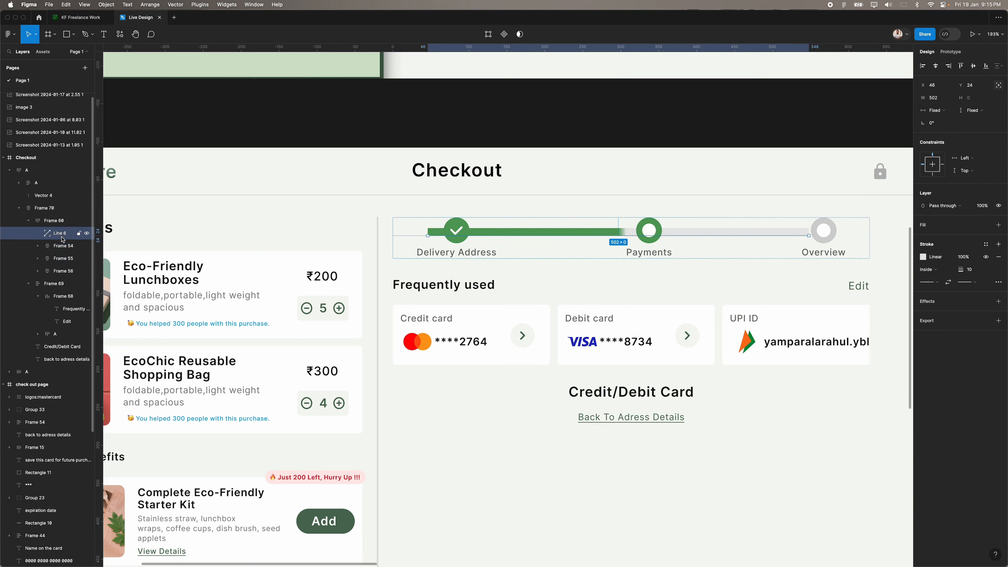
key(Right)
key(Right)
key(Right)
key(Right)
key(Right)
key(Right)
key(Right)
key(Right)
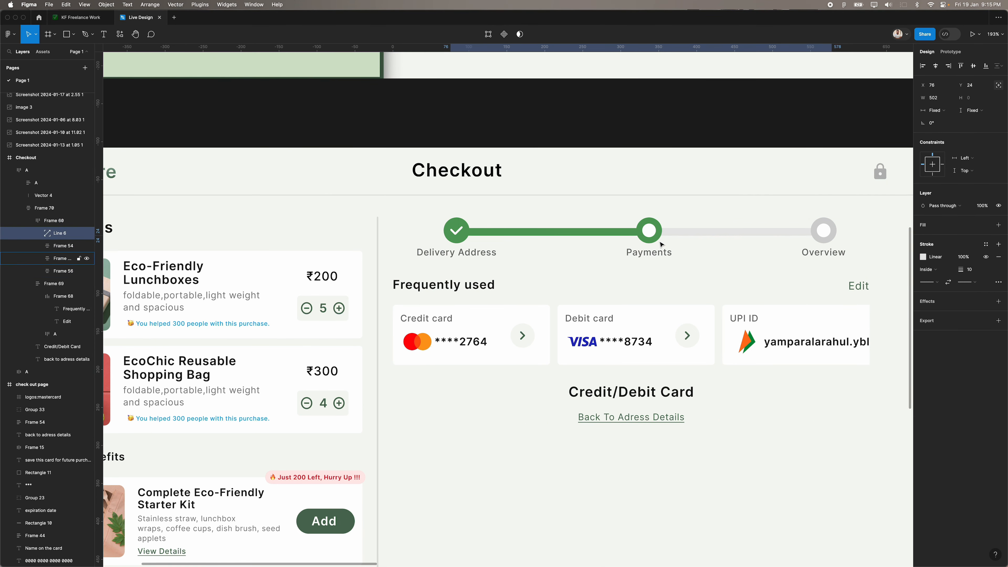
scroll(675, 357, down, 5)
click(645, 416)
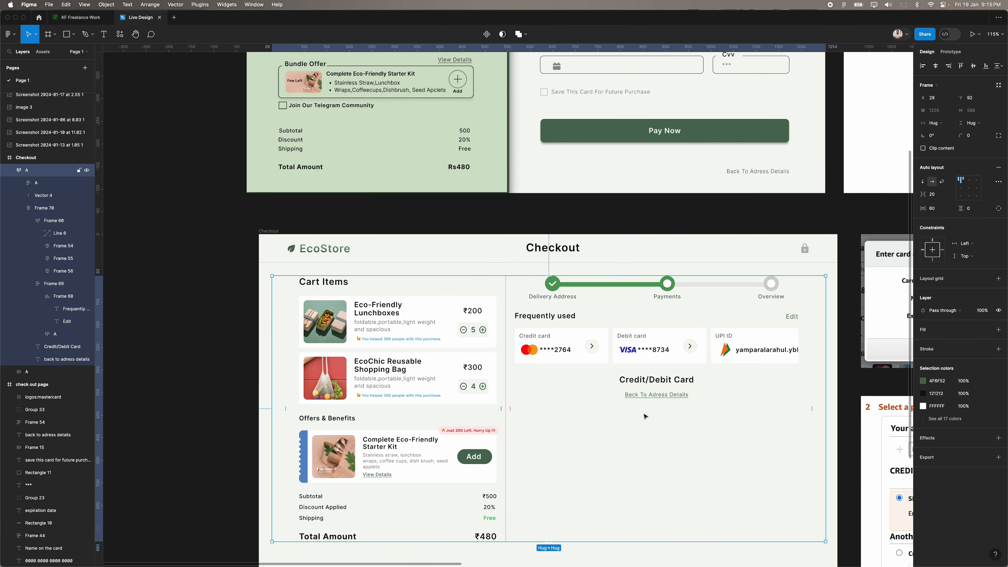
double_click(664, 300)
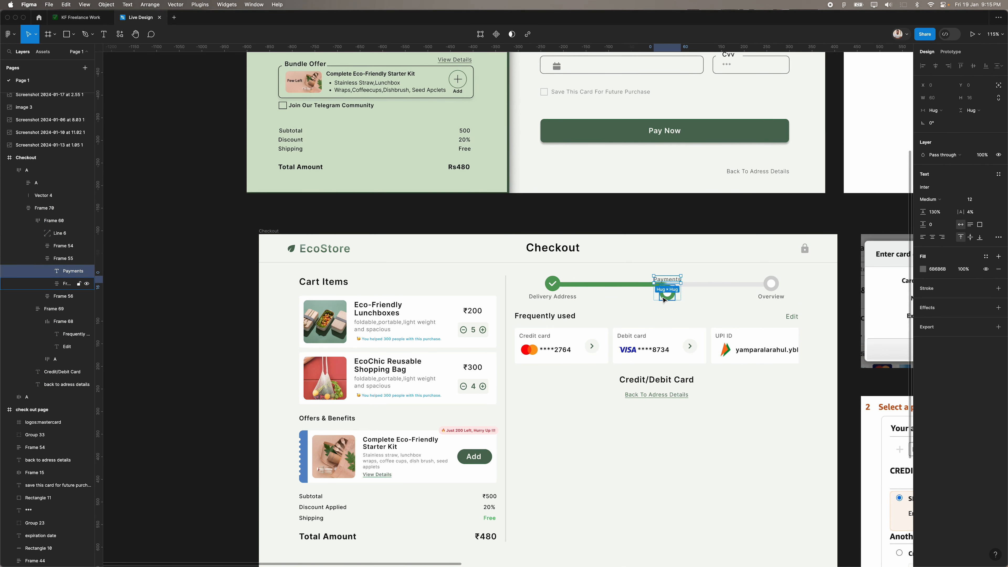
key(super+z)
click(703, 462)
Set the spacing between the progress stepper's items to Auto.
click(557, 292)
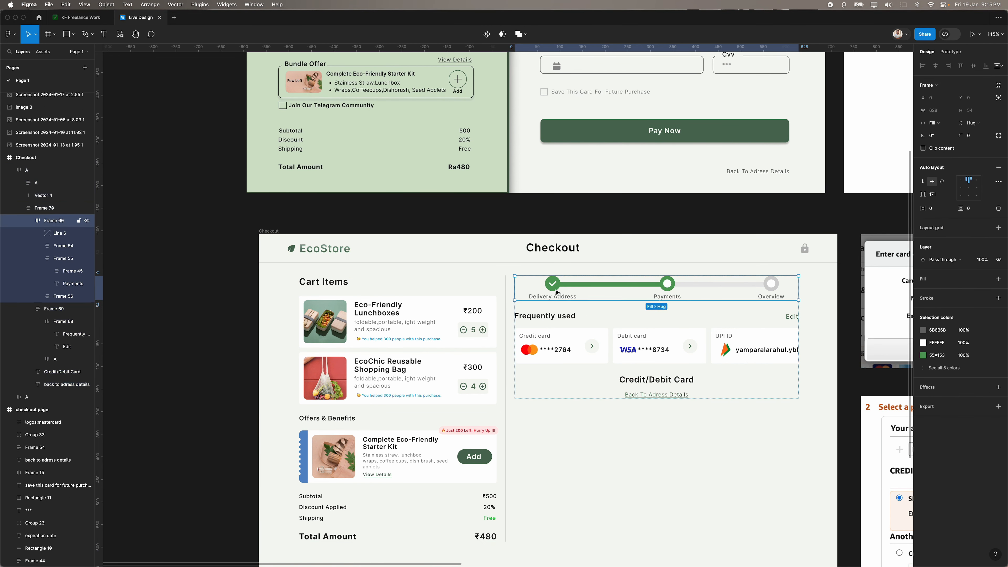
click(951, 193)
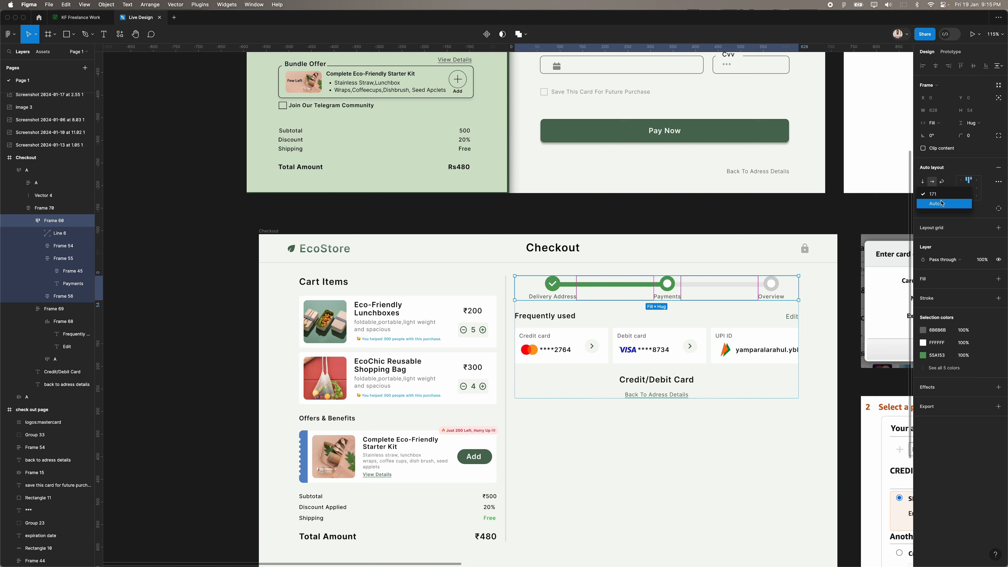
click(945, 204)
Extend the stepper's connecting line so its start meets the Delivery Address circle.
click(608, 287)
click(561, 285)
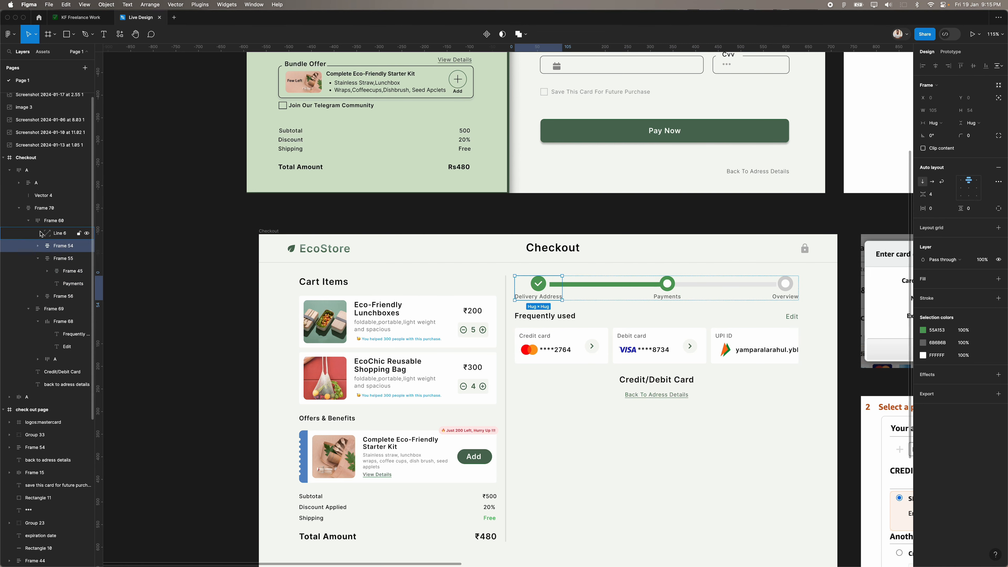
scroll(536, 278, up, 5)
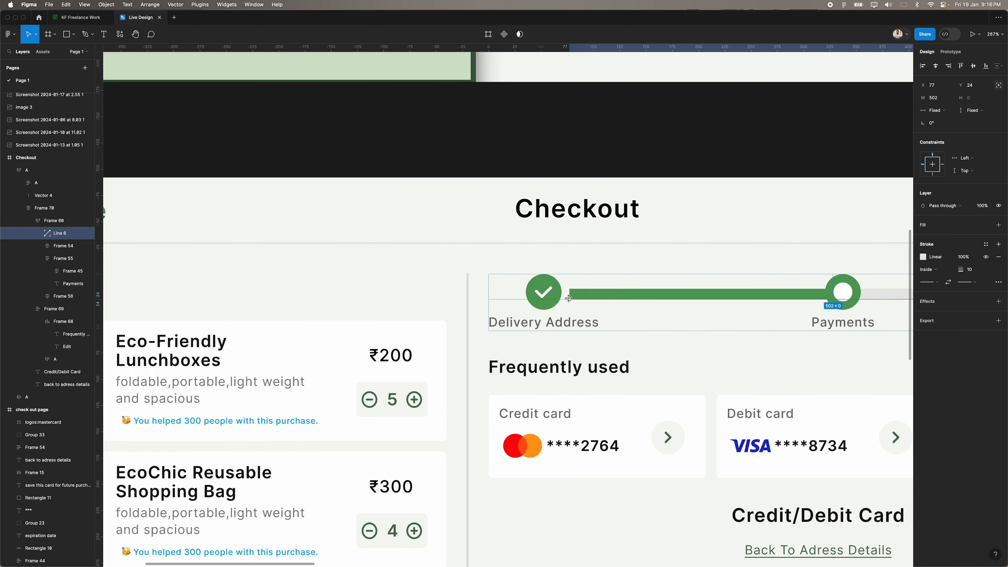
scroll(586, 297, left, 1)
scroll(611, 311, down, 6)
Set the two-column frame's gap to 40 px and centre the frame horizontally on the checkout page.
click(585, 445)
scroll(585, 445, right, 2)
scroll(586, 445, down, 1)
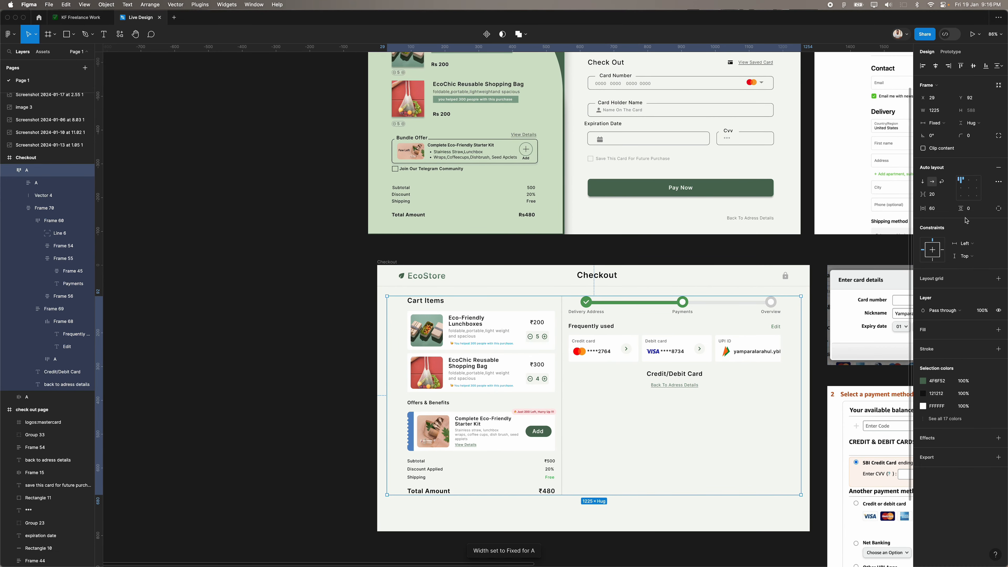
text(40)
key(Return)
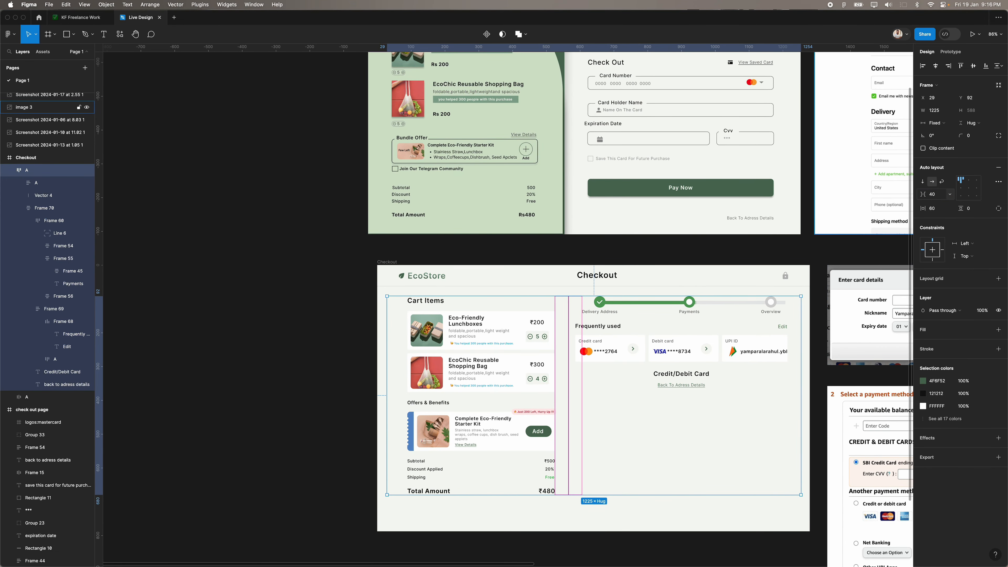
click(935, 67)
Set the stepper's "Payments" label width to 105, matching "Delivery Address", and centre its text.
double_click(749, 302)
double_click(749, 303)
scroll(749, 303, up, 5)
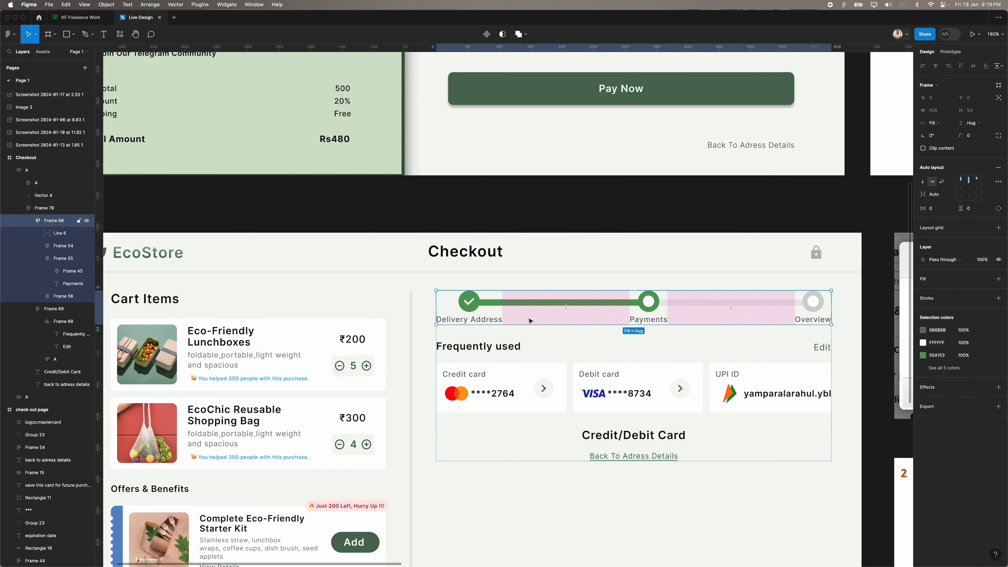
double_click(443, 323)
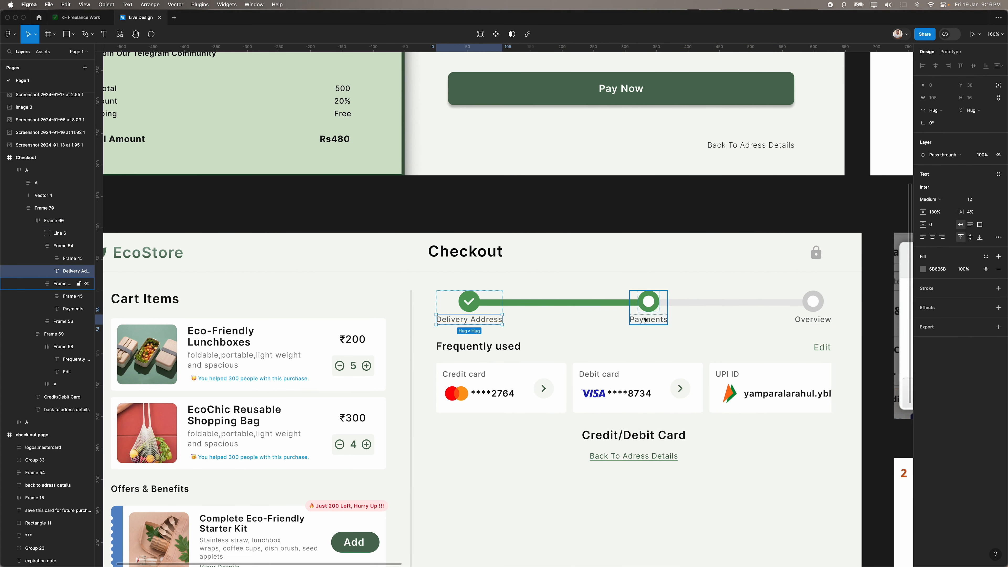
click(659, 321)
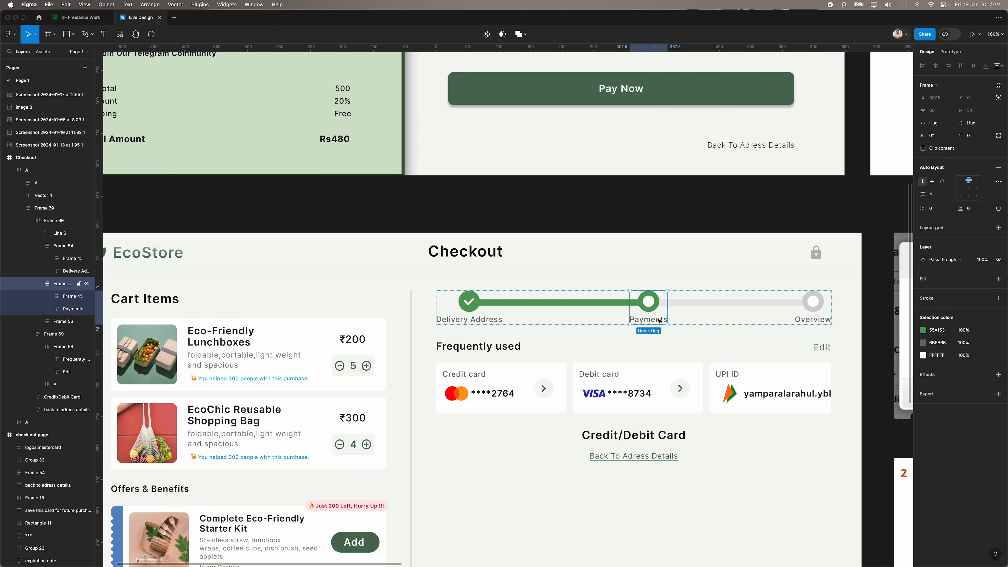
click(469, 319)
click(648, 319)
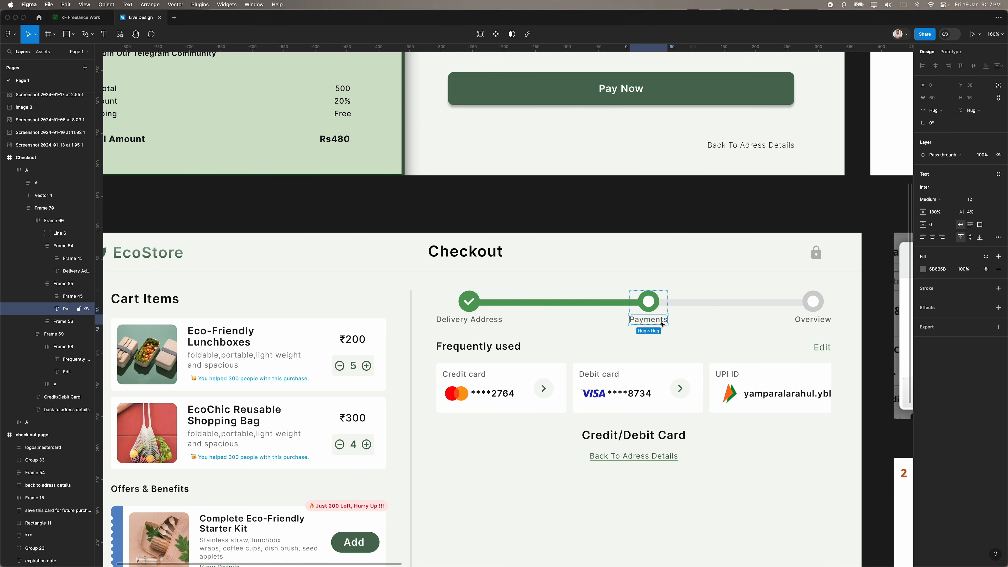
click(934, 102)
text(105)
key(Return)
click(933, 237)
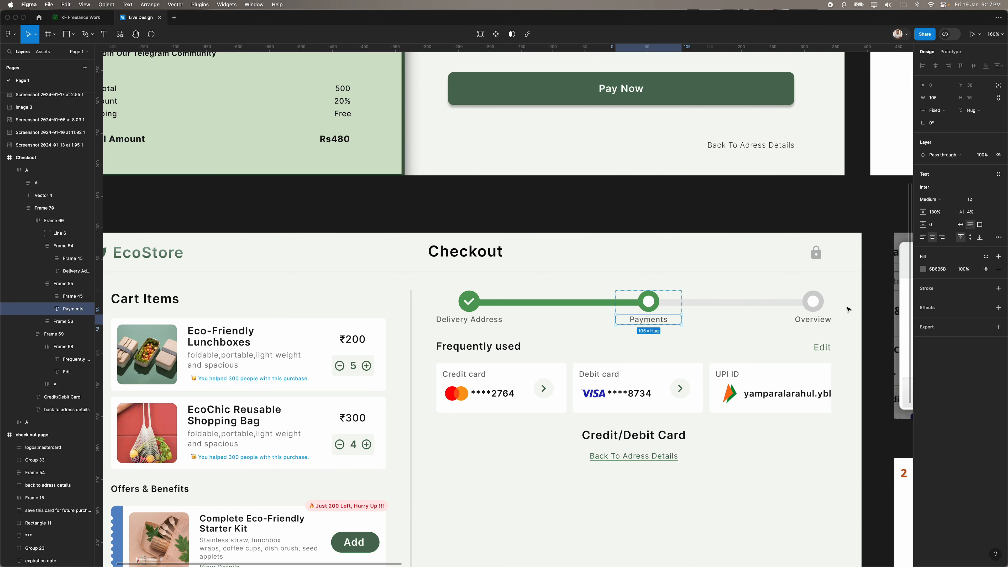
Widen the stepper's "Overview" label to match the other step labels and centre its text.
click(811, 319)
click(933, 97)
text(10)
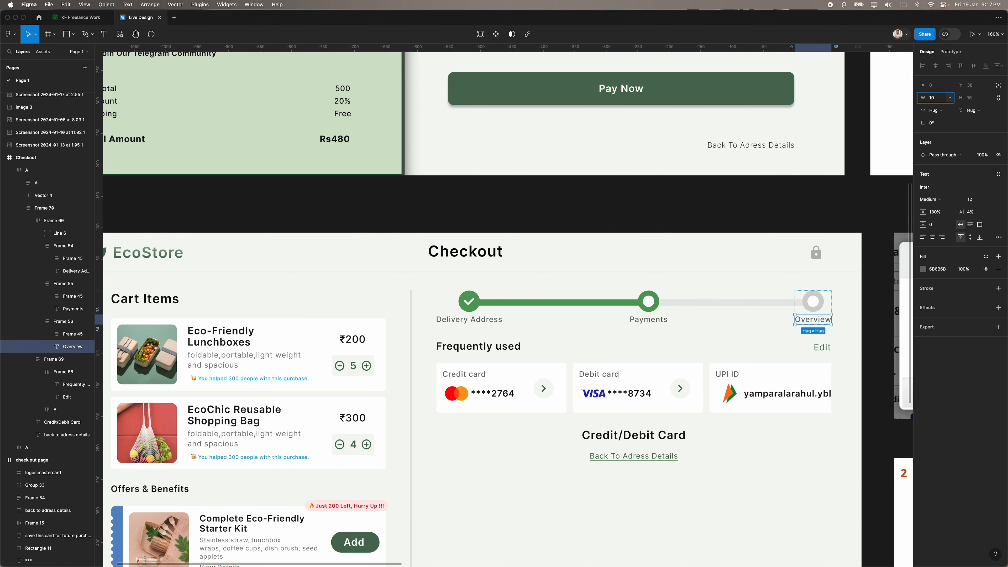
scroll(684, 412, right, 3)
scroll(683, 412, down, 2)
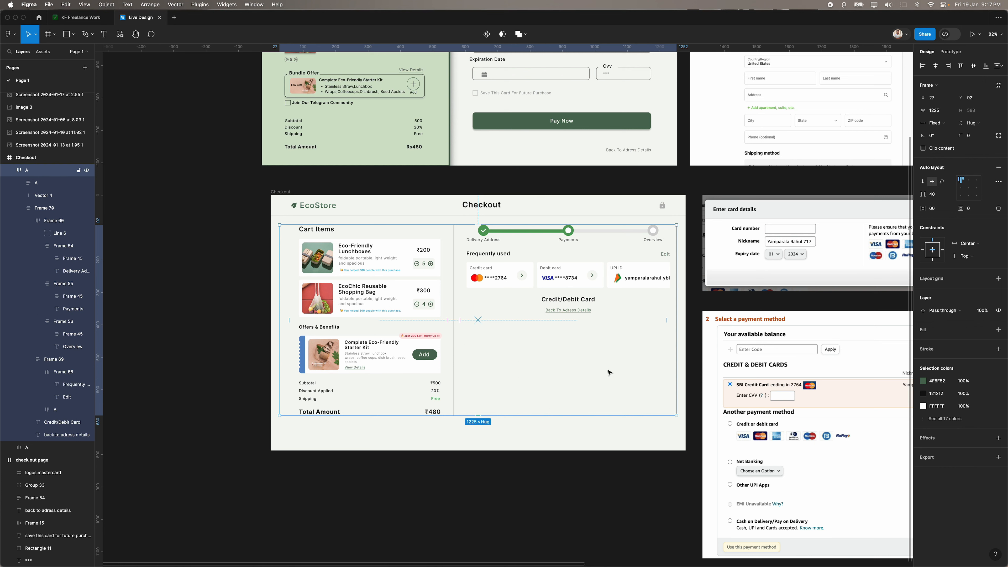
Duplicate the "Credit/Debit Card" heading directly below itself and change the copy's text to "Card number".
scroll(539, 354, up, 3)
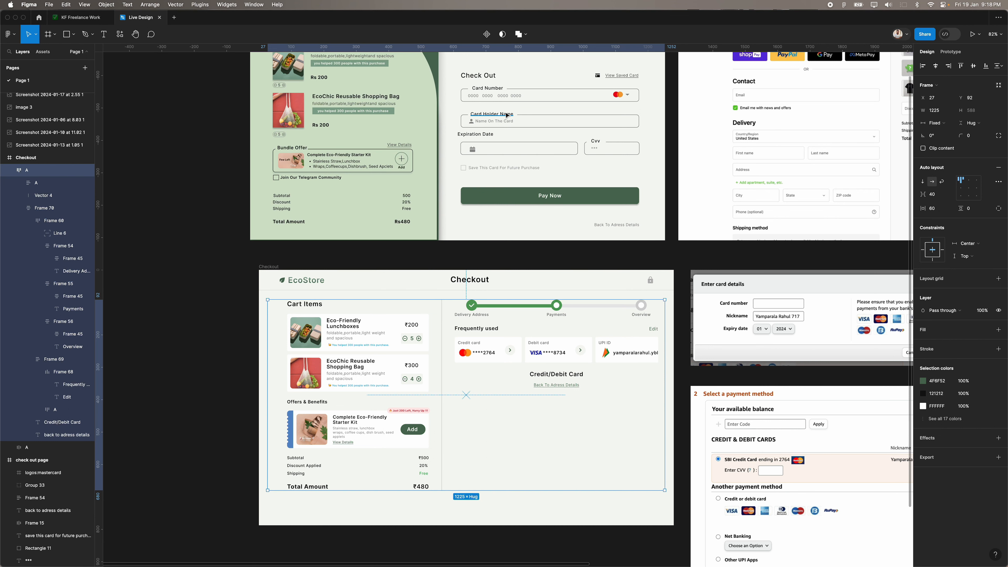
scroll(773, 317, right, 2)
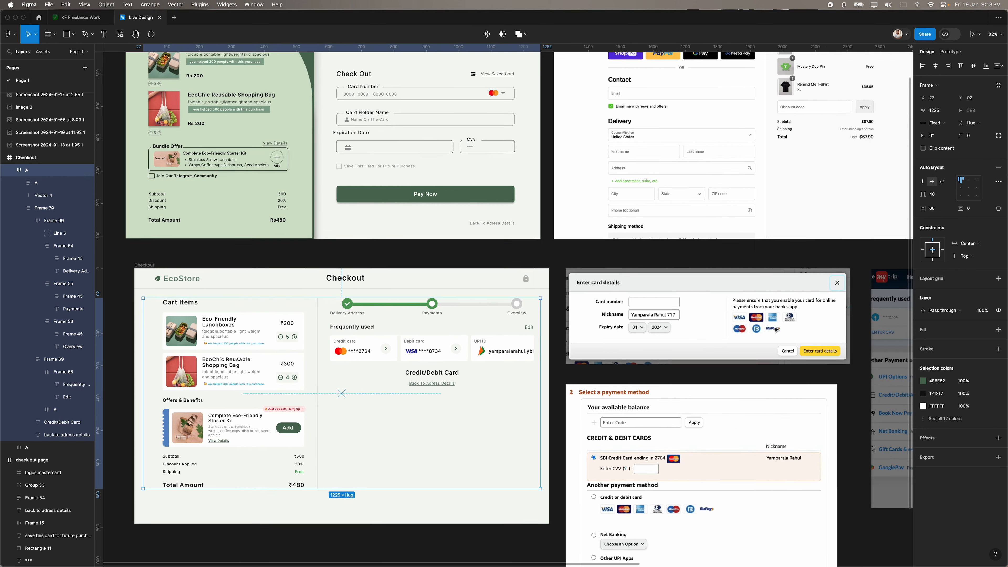
scroll(492, 331, up, 5)
click(550, 399)
key(super+d)
double_click(527, 421)
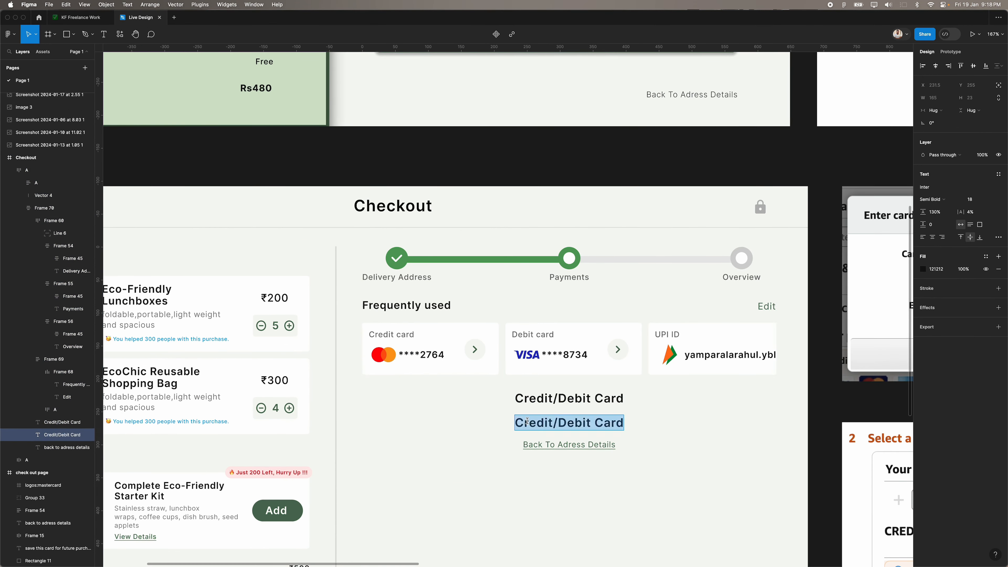
scroll(527, 420, down, 5)
text(Card number)
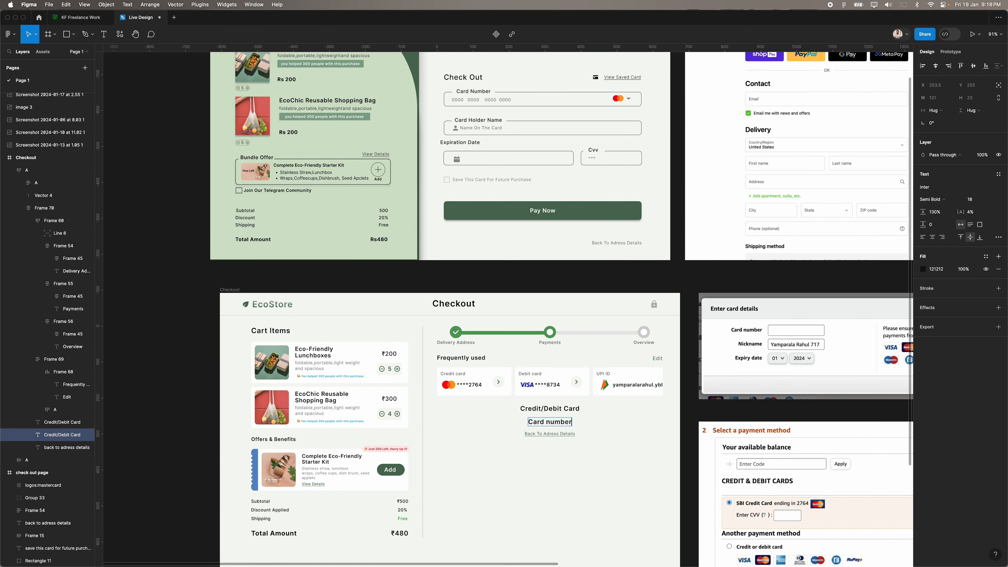
key(Escape)
Wrap the "Card number" text in an auto layout frame with 10 px horizontal and vertical padding.
key(shift+a)
click(943, 211)
text(10)
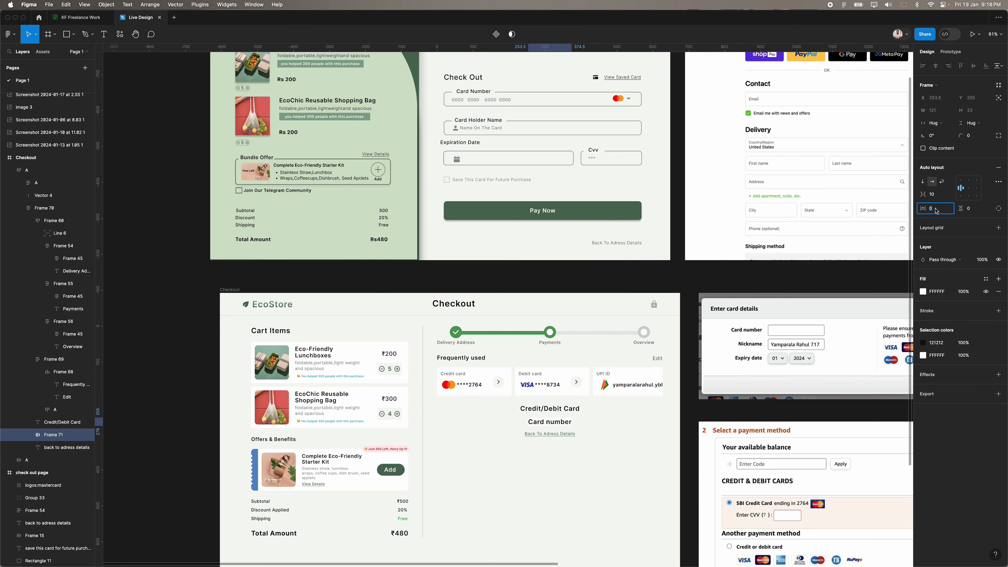
key(Return)
text(10)
key(Return)
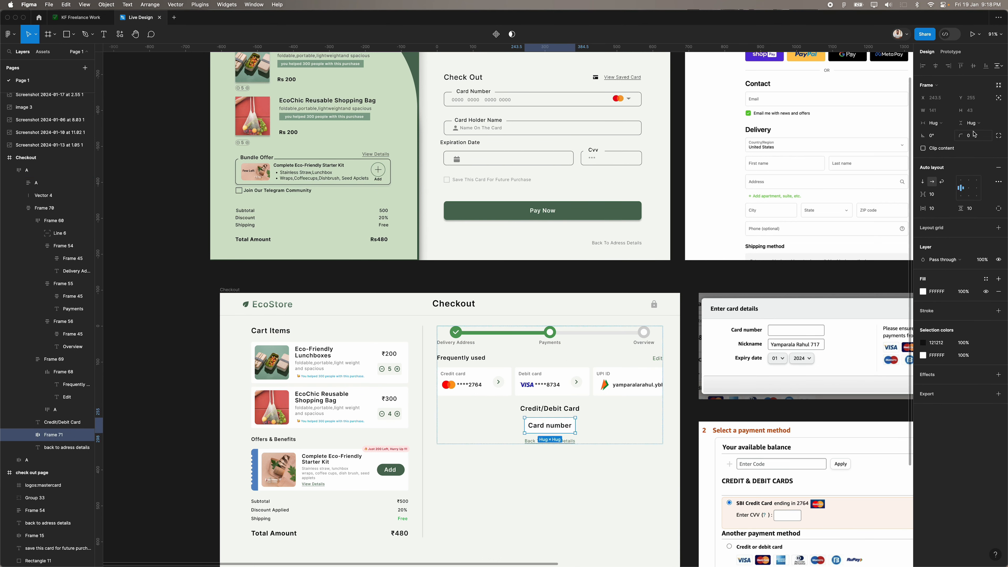
Give the "Card number" frame a corner radius of 4 and a 1 px black inside stroke at 10% opacity.
click(969, 135)
text(4)
key(Return)
click(998, 311)
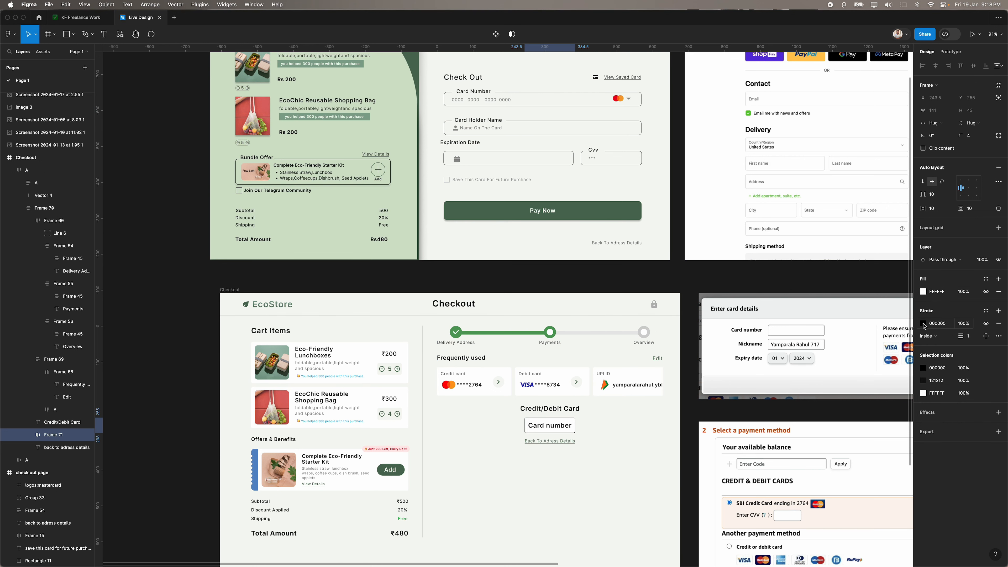
click(922, 323)
click(922, 323)
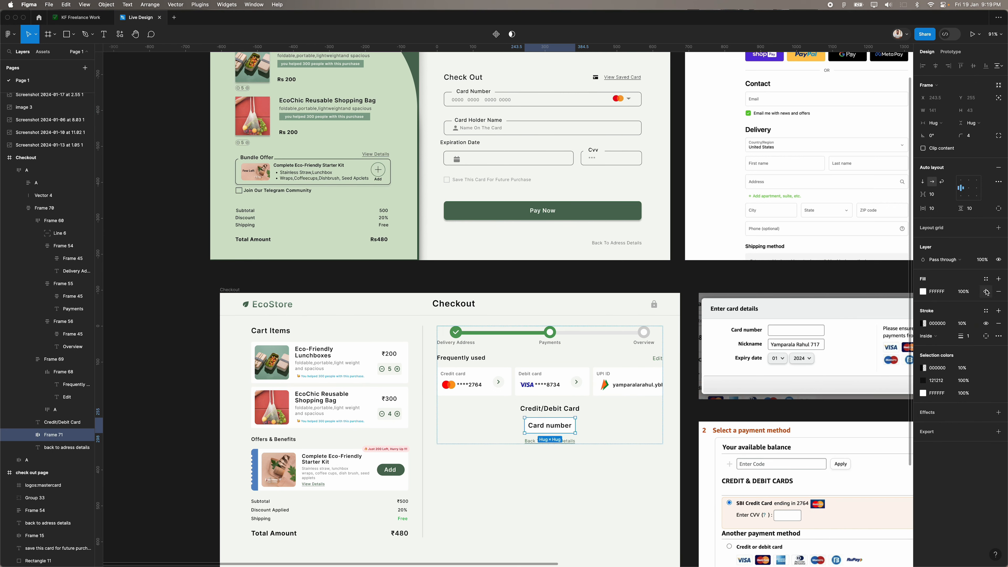
Style the "Card number" placeholder text as Regular, size 14, with its fill at 50% opacity.
double_click(552, 426)
key(Return)
click(932, 199)
click(932, 181)
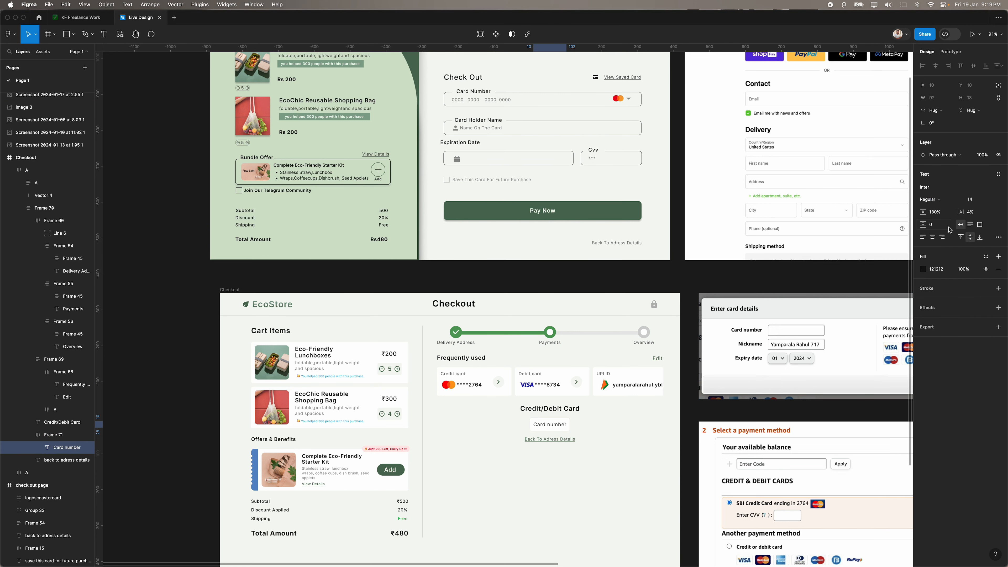
click(963, 269)
text(40)
key(Return)
click(962, 269)
text(50)
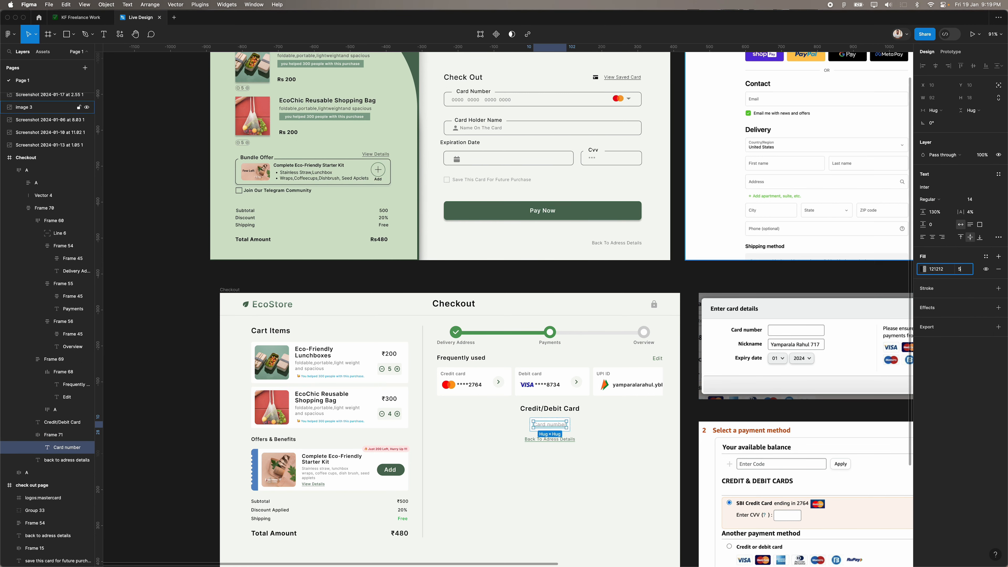
key(Return)
Widen the "Card number" field to 286 px.
scroll(513, 423, up, 5)
click(569, 416)
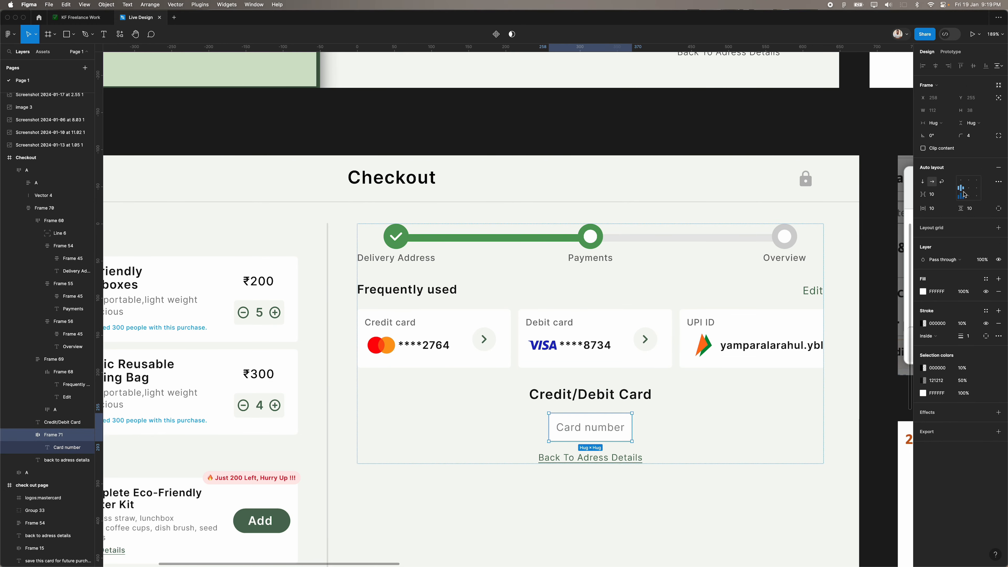
drag(632, 421, 765, 416)
Duplicate the "Card number" field and change the copy's placeholder to "Card Holder Name".
key(super+d)
scroll(563, 463, down, 4)
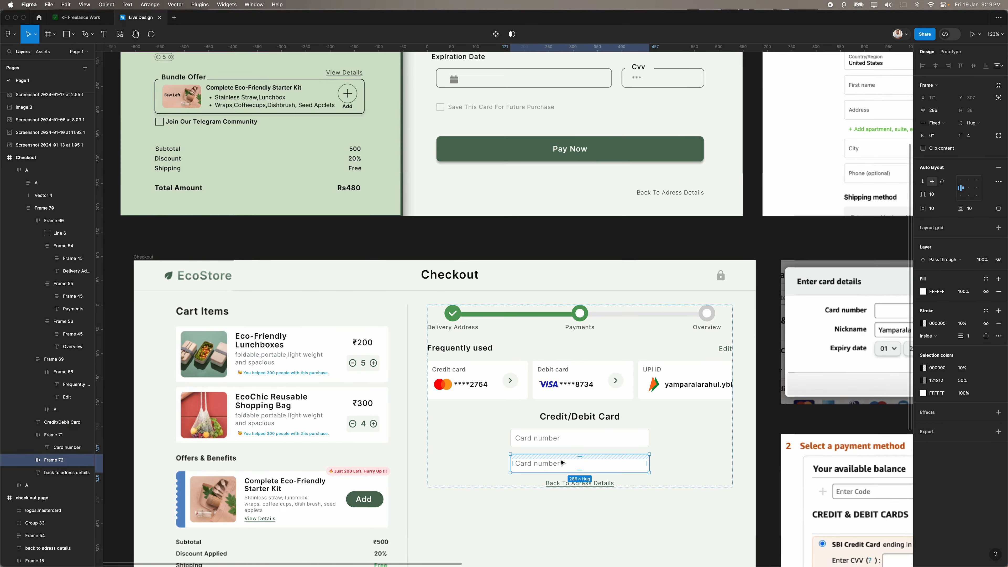
double_click(557, 463)
scroll(546, 464, down, 4)
double_click(543, 463)
key(super+a)
text(Card Holder Name)
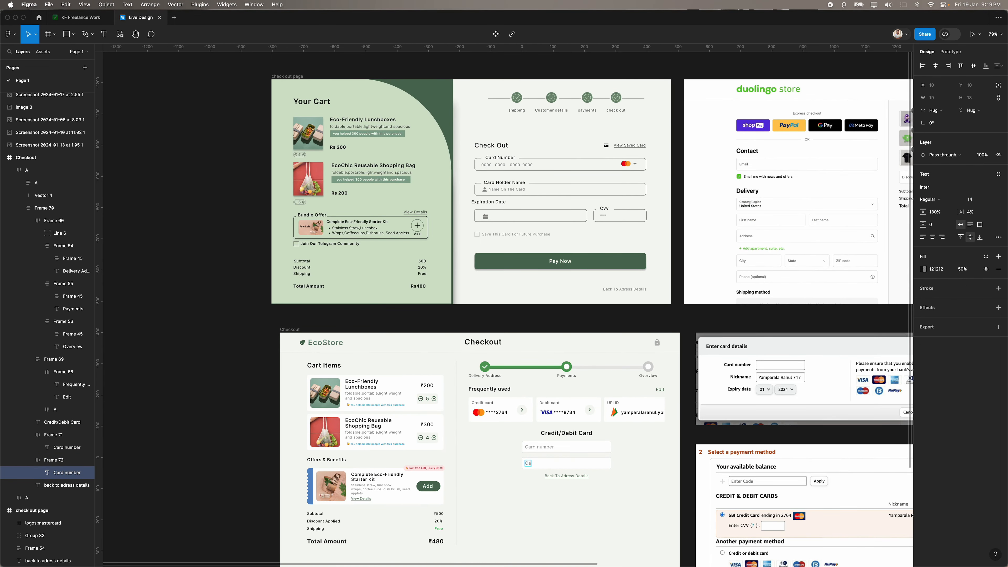
Duplicate the "Card Holder Name" field and change the copy's placeholder to "Nickname".
click(584, 466)
key(super+d)
double_click(534, 482)
double_click(533, 480)
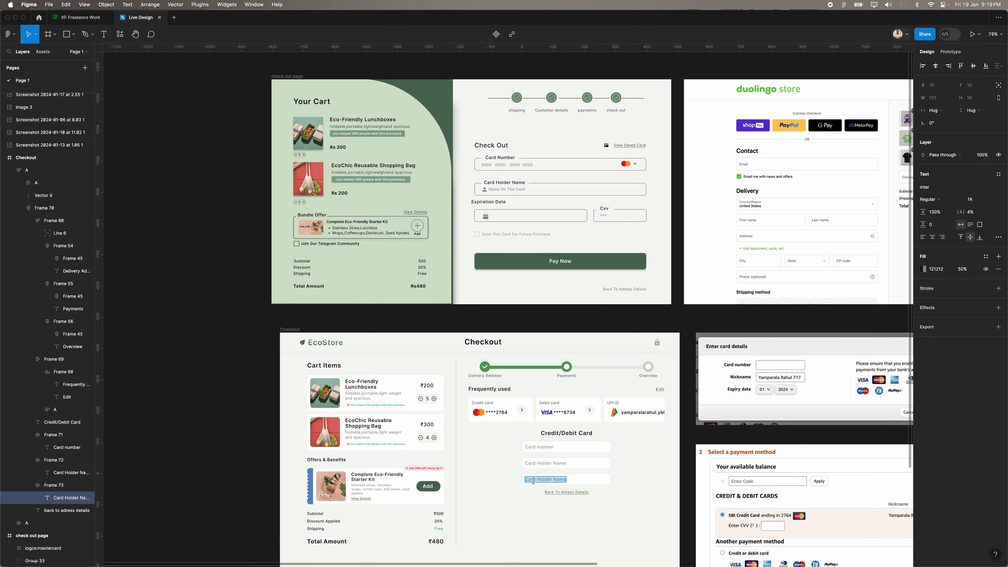
text(Nickname)
key(Escape)
key(Escape)
Group the "Card number" and "Card Holder Name" fields into a horizontal auto layout row.
scroll(533, 480, up, 3)
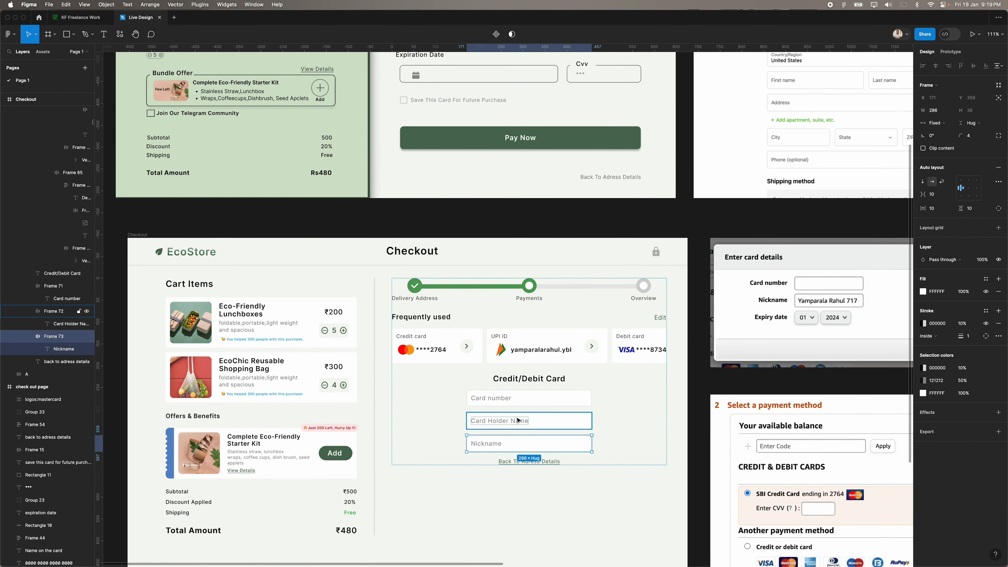
click(518, 421)
shift+click(533, 401)
key(shift+a)
click(516, 446)
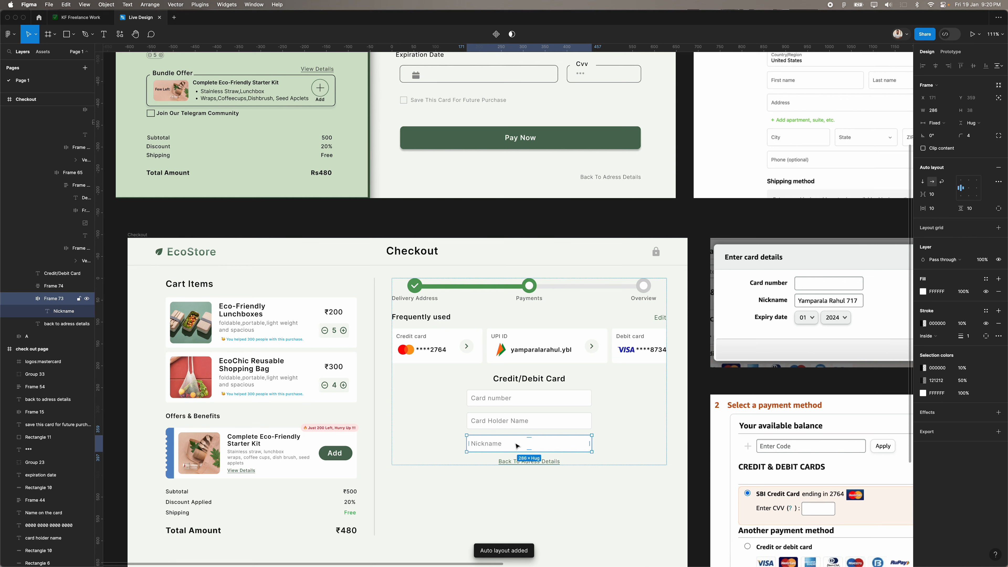
click(543, 424)
click(932, 181)
Duplicate the "Nickname" field and change the copy's placeholder to "Expiry date".
click(551, 418)
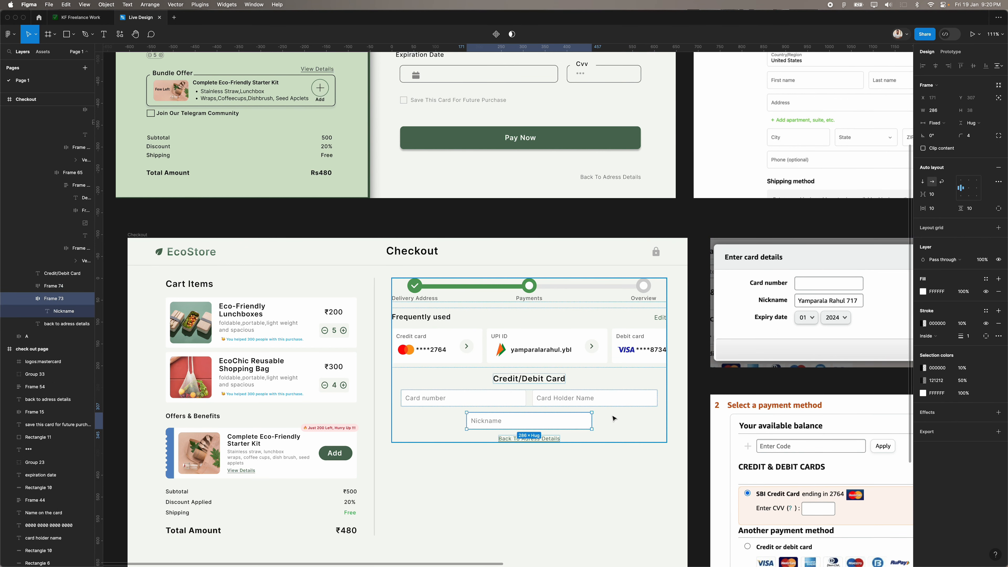
key(super+d)
double_click(490, 443)
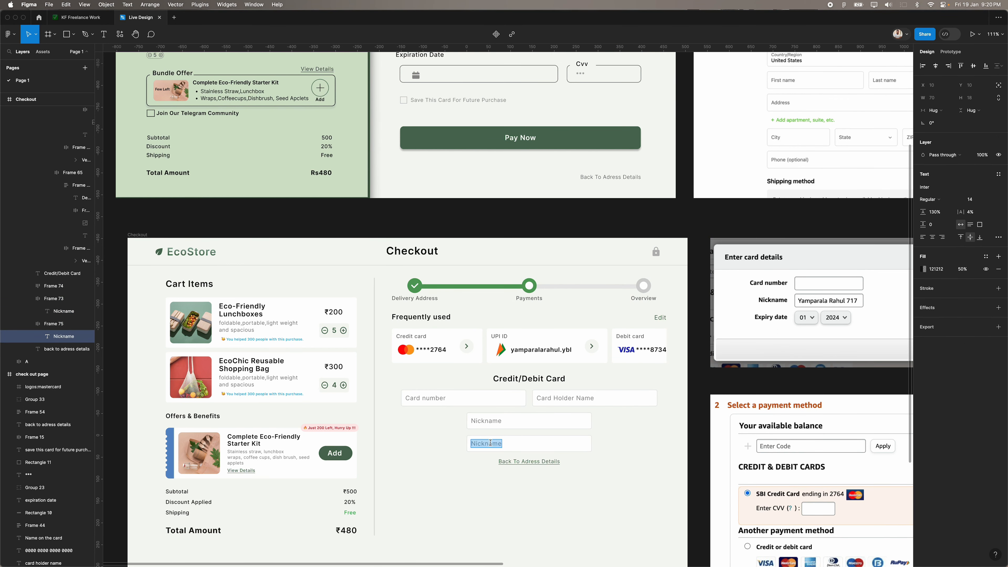
text(Expiry date)
key(Escape)
Copy the chevron from the saved credit card tile into the "Expiry date" field as a downward dropdown arrow.
scroll(377, 494, up, 3)
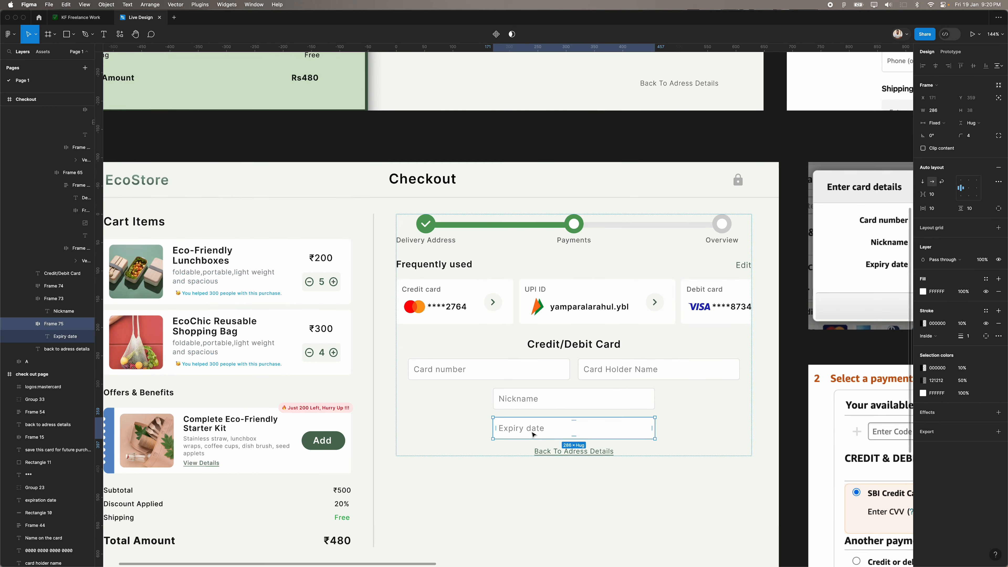
click(496, 304)
double_click(496, 305)
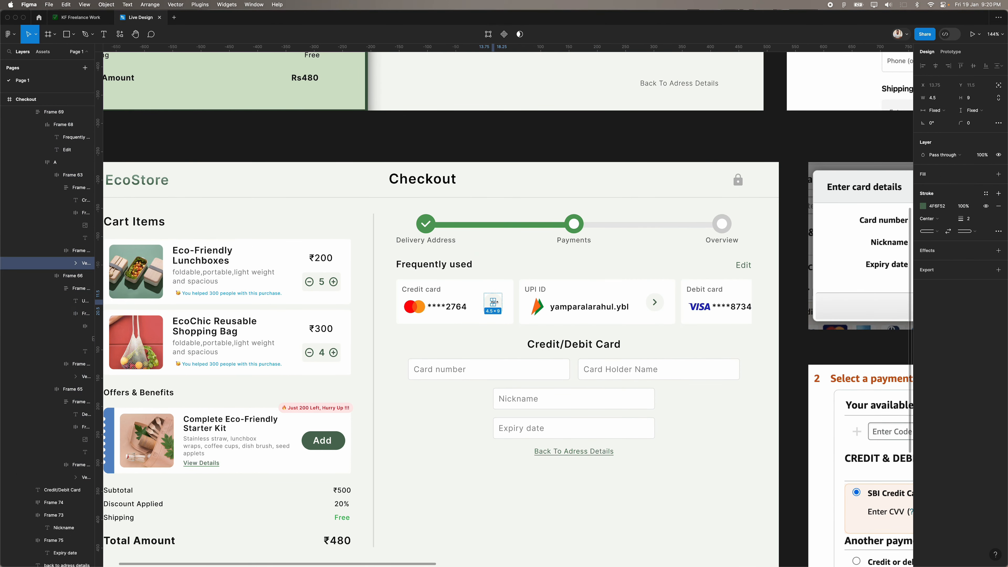
key(super+c)
click(565, 426)
key(super+v)
Duplicate the "Expiry date" dropdown field and change the copy's placeholder to "Expiry year".
click(610, 428)
scroll(557, 430, up, 5)
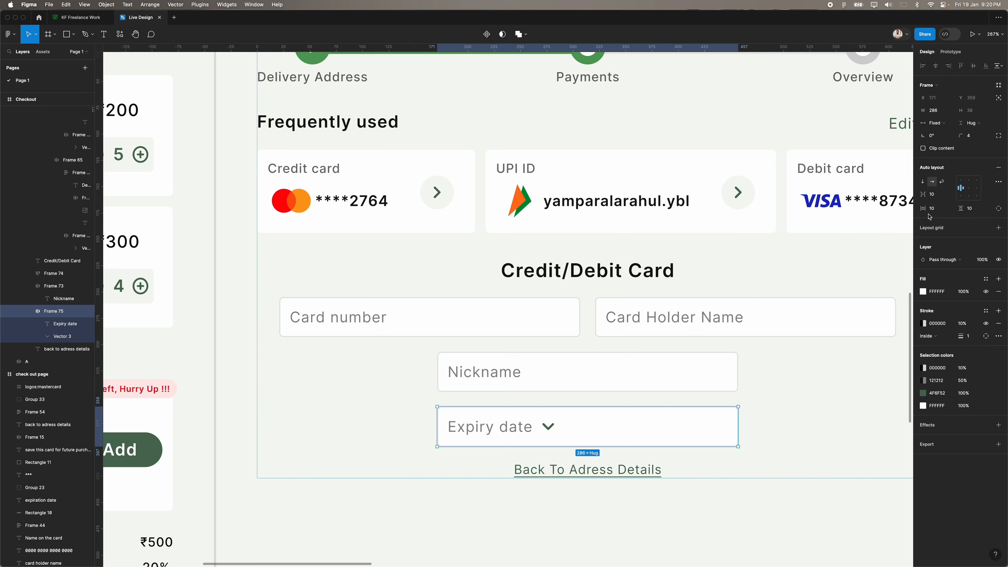
key(super+d)
double_click(518, 482)
key(Right)
key(BackSpace)
key(BackSpace)
key(BackSpace)
key(BackSpace)
text(year)
scroll(561, 439, down, 5)
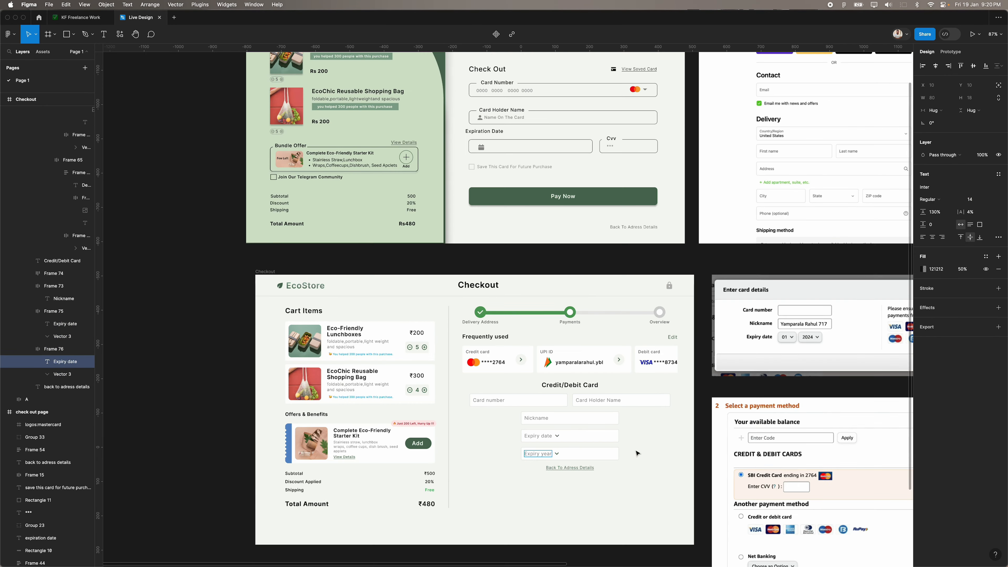
Rename the "Expiry date" placeholder to "Expiry Month" and capitalise the other dropdown's placeholder as "Expiry Year".
scroll(505, 446, up, 5)
double_click(546, 436)
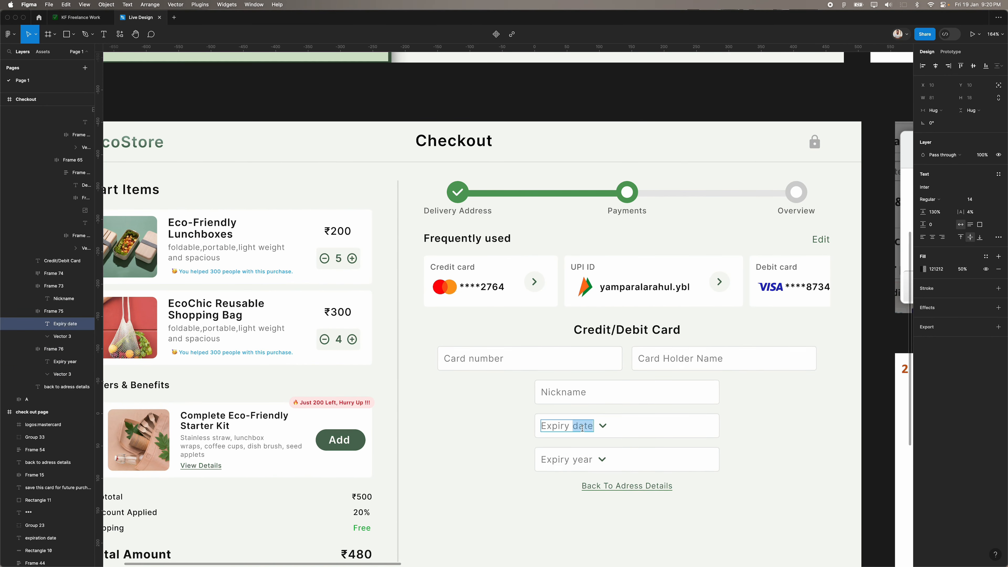
text(MOnth)
click(586, 425)
key(BackSpace)
text(onth)
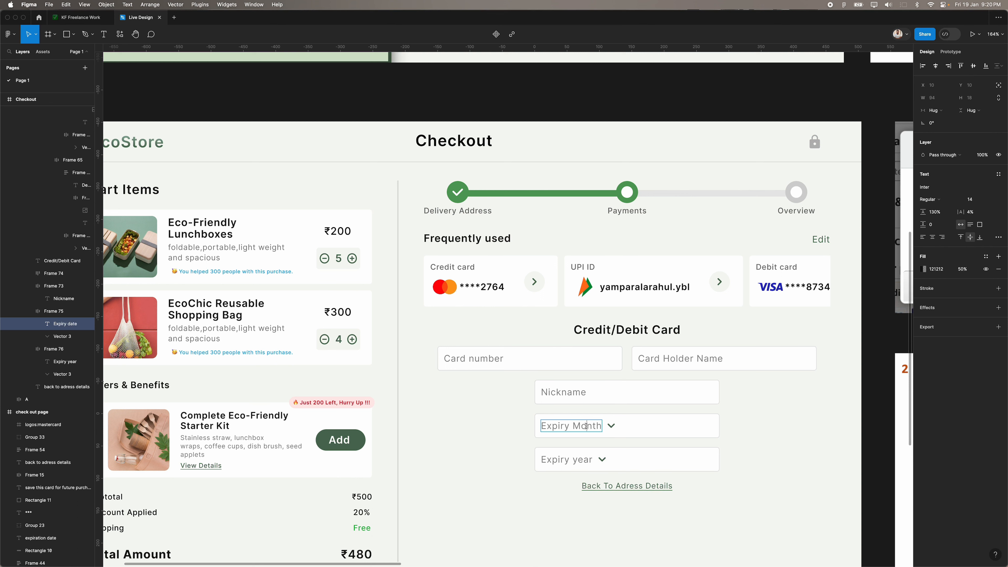
click(578, 460)
key(BackSpace)
text(Y)
click(656, 530)
Place the Expiry Month and Expiry Year fields in a horizontal auto layout row and set both to hug their contents.
click(656, 433)
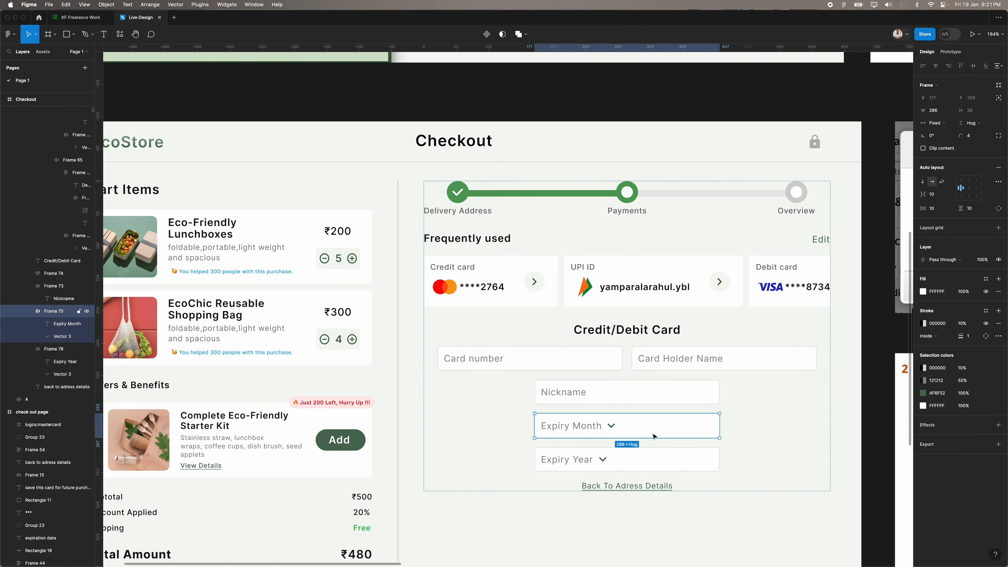
shift+click(663, 467)
key(shift+a)
click(932, 181)
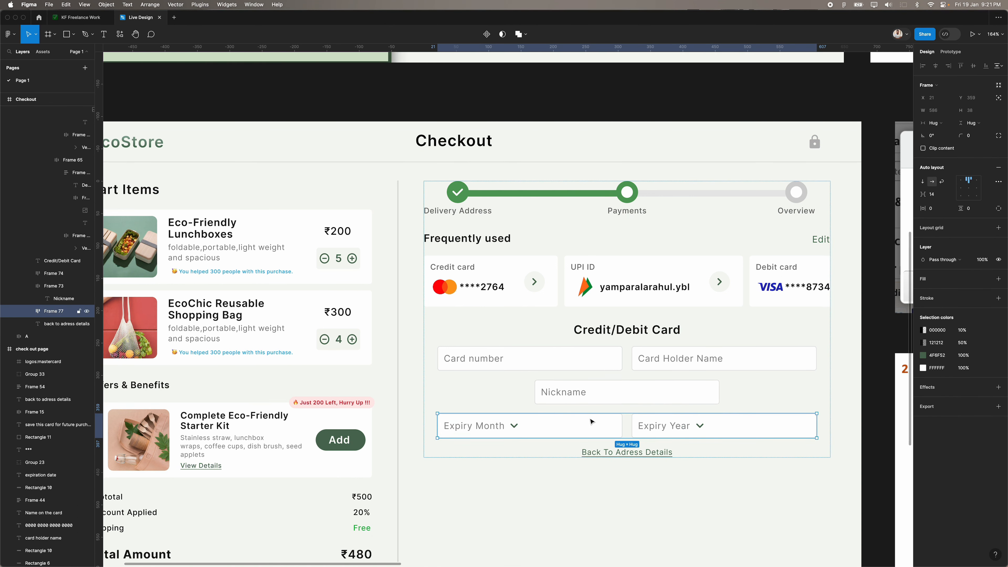
key(Return)
click(937, 123)
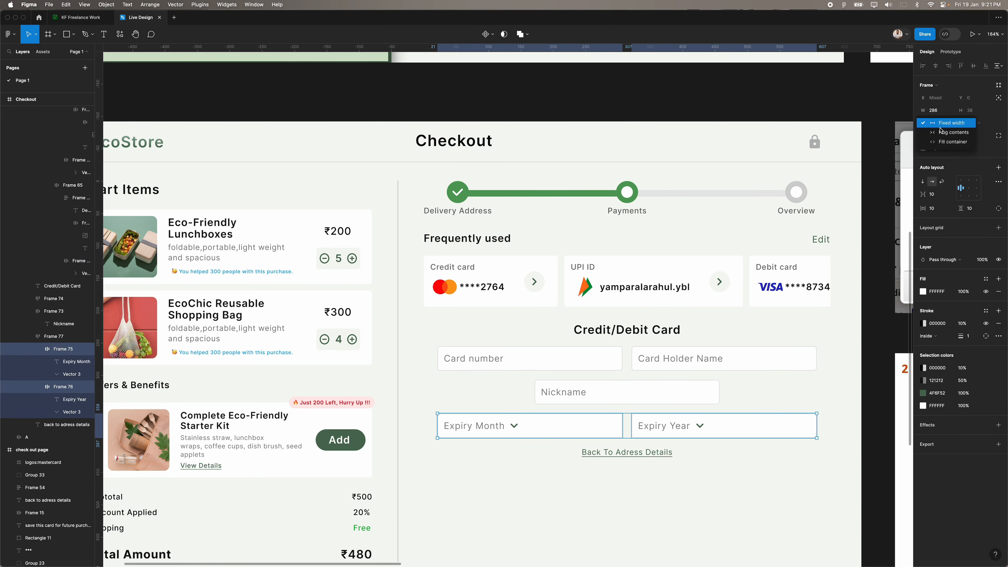
click(942, 132)
Combine the "Nickname" field and the expiry dropdowns into one horizontal auto layout row.
scroll(749, 338, down, 5)
scroll(749, 338, right, 2)
scroll(632, 374, up, 5)
click(631, 380)
shift+click(586, 419)
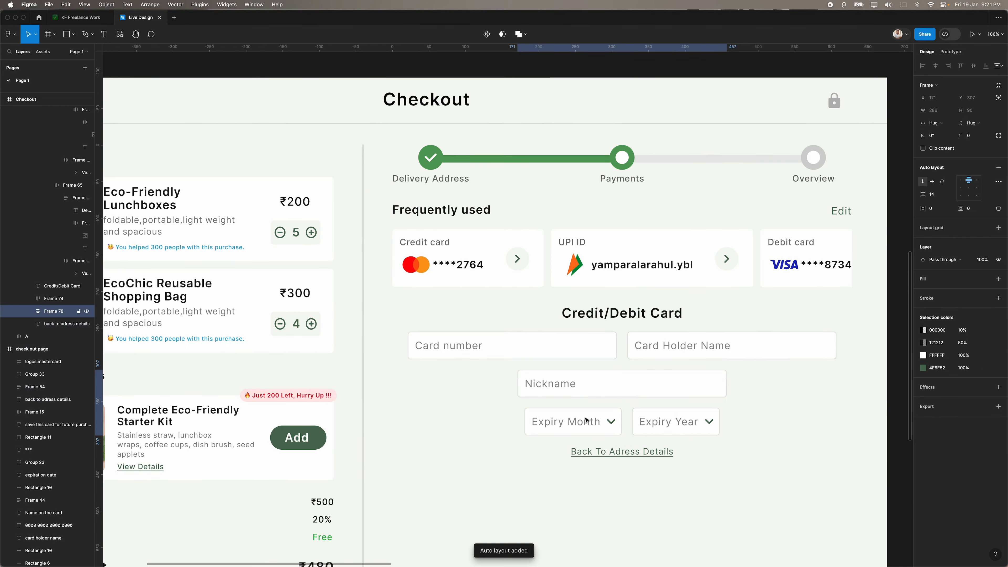
key(shift+a)
Wrap the "Credit/Debit Card" heading and both field rows in a vertical auto layout, left-aligning it and the payments column.
shift+click(604, 322)
key(shift+a)
key(alt+a)
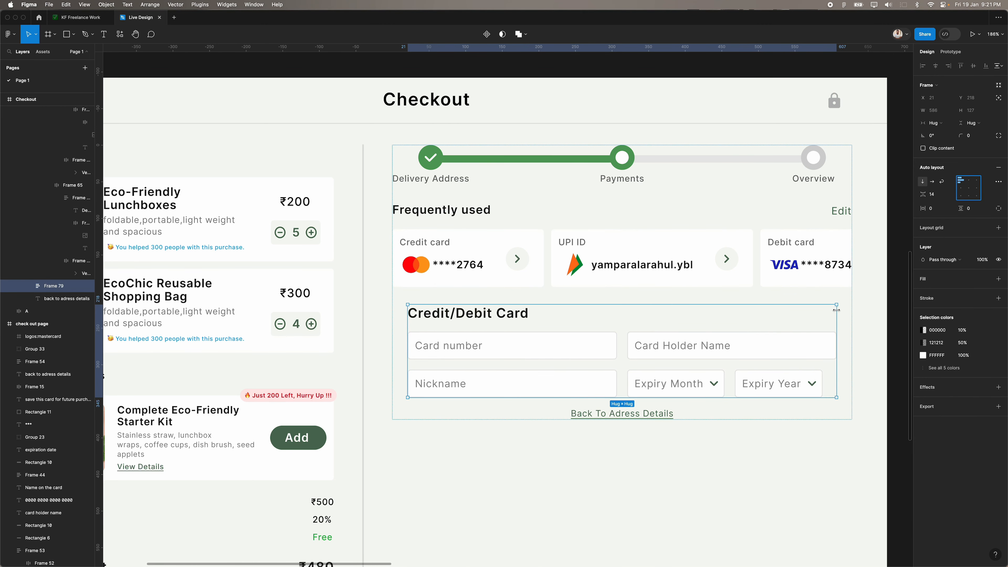
key(alt+a)
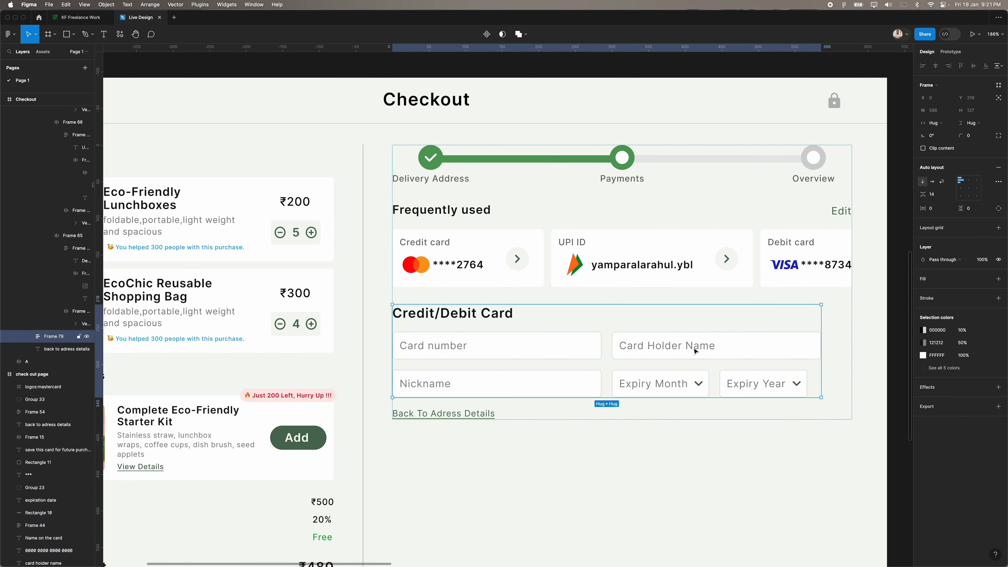
Set the width of both card-detail field rows to fill their container.
click(728, 353)
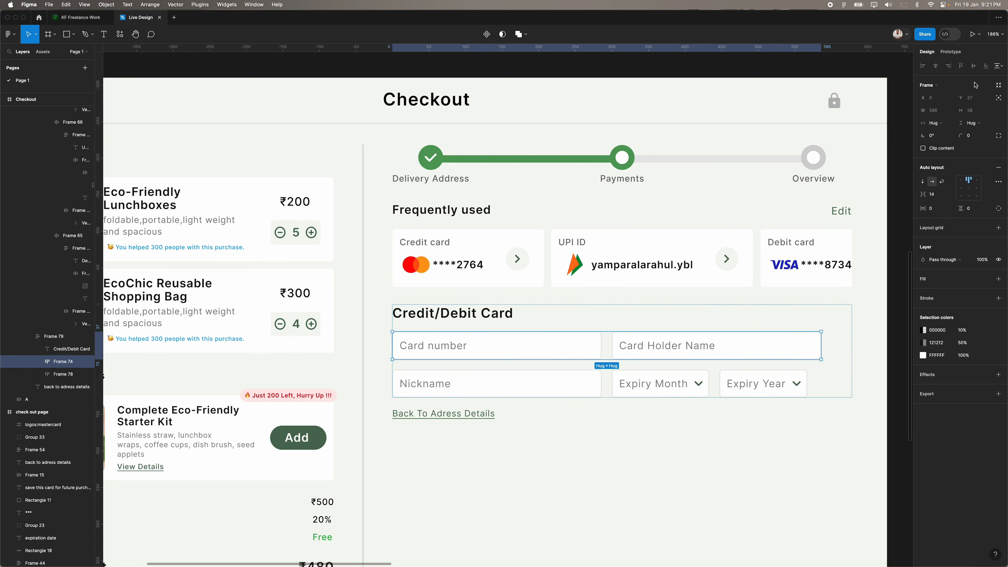
click(936, 123)
click(945, 133)
click(706, 384)
click(938, 123)
click(945, 133)
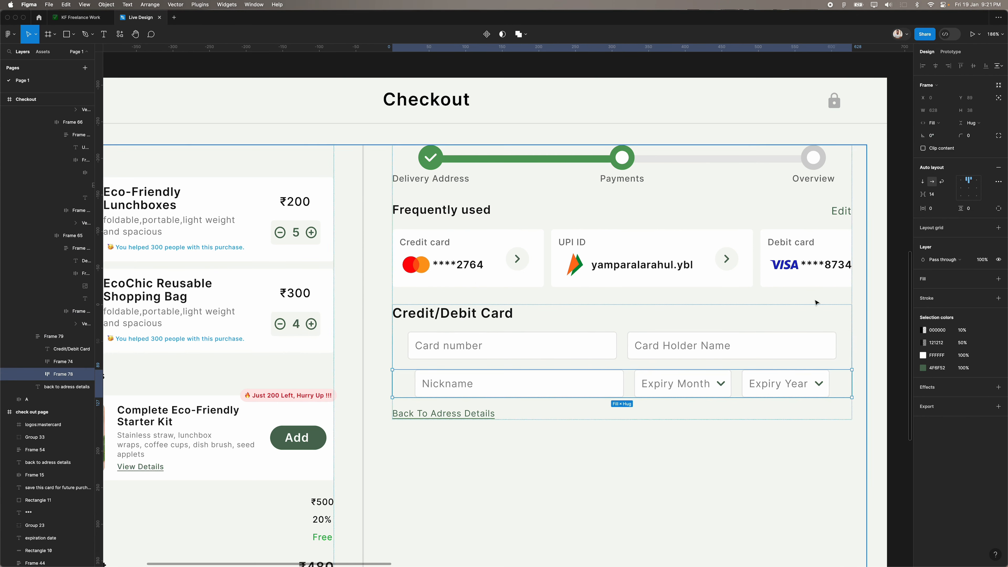
Left-align the fields inside both card-detail rows.
key(alt+a)
click(650, 346)
key(alt+a)
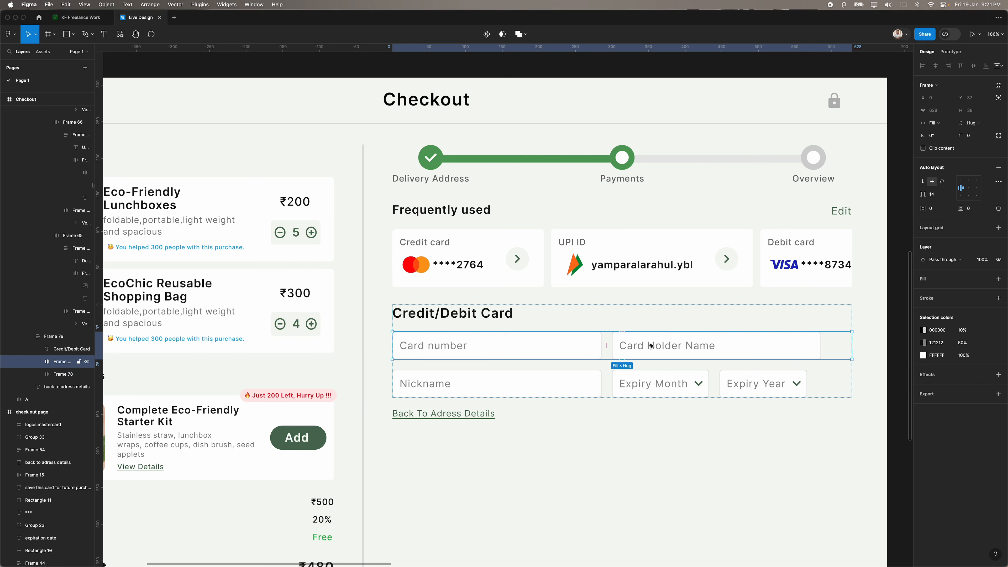
Make the "Card number" and "Card Holder Name" fields fill the full width of their row.
double_click(651, 346)
shift+click(572, 347)
double_click(471, 327)
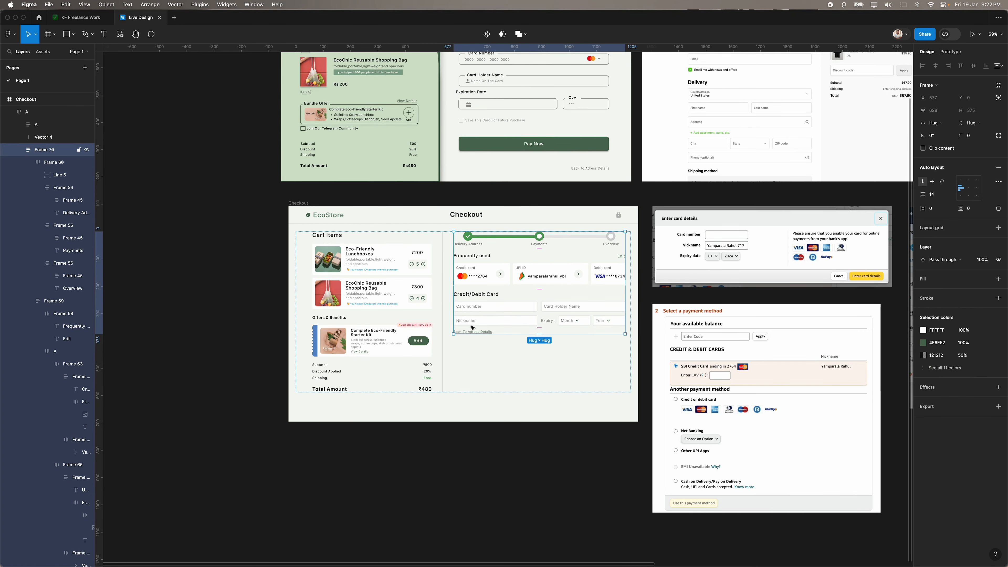
Set the "Credit/Debit Card" heading's font size to 16 to match the "Frequently used" heading.
scroll(473, 325, up, 5)
double_click(494, 256)
double_click(495, 255)
click(482, 196)
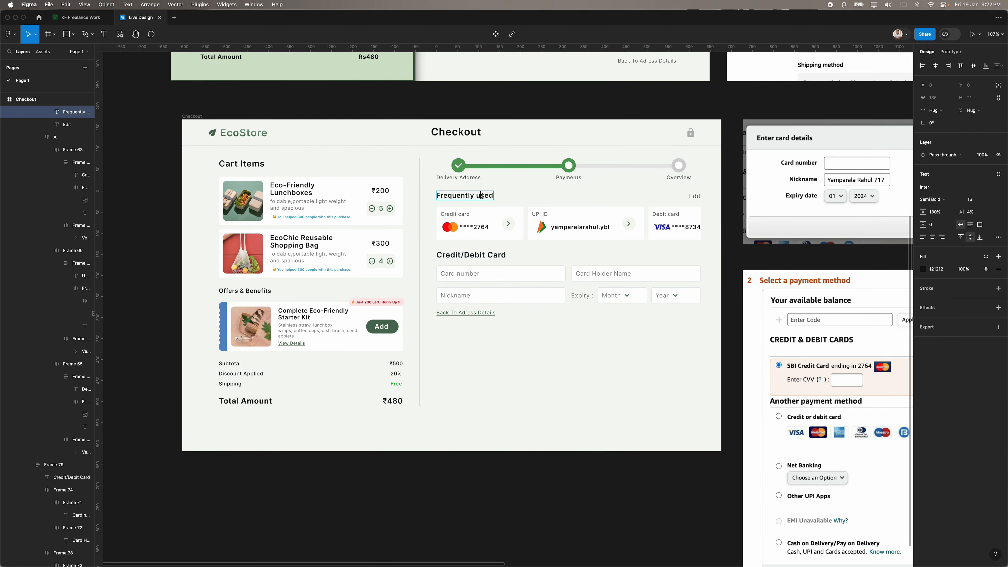
double_click(472, 255)
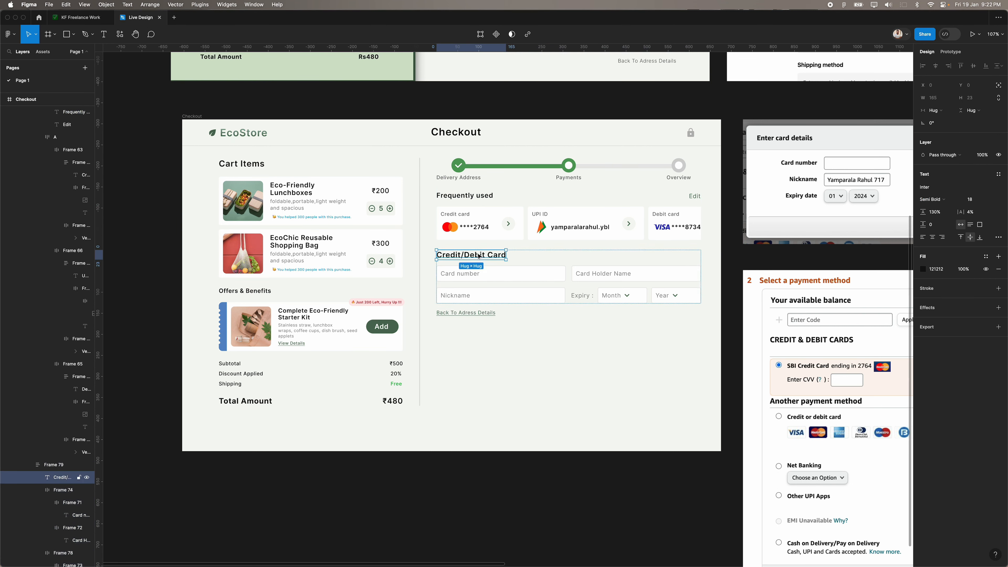
text(16)
key(Return)
click(529, 326)
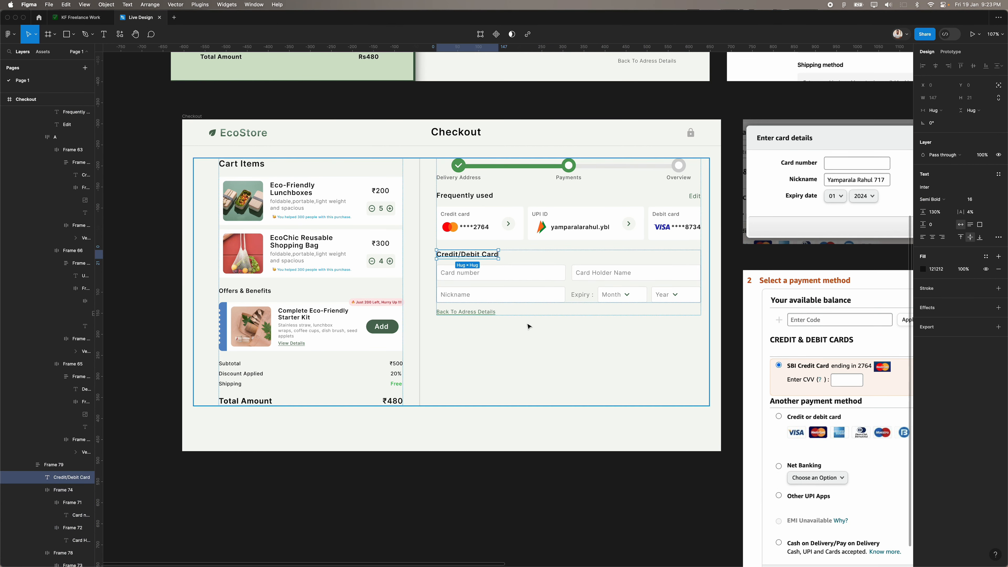
Duplicate the "Credit/Debit Card" section directly below itself and retitle the copy "Net Banking".
click(522, 279)
double_click(517, 272)
key(super+d)
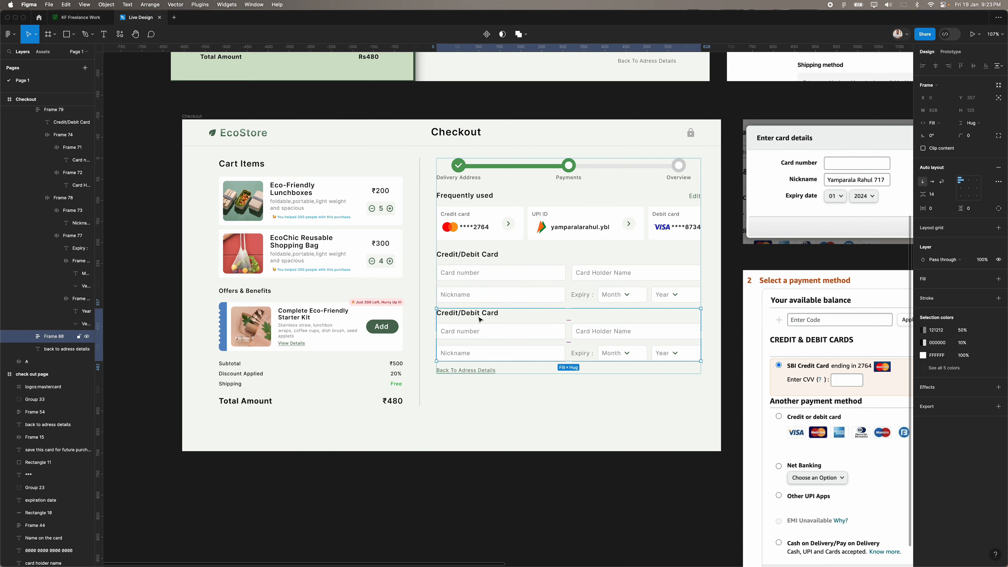
double_click(467, 312)
text(Netbanking)
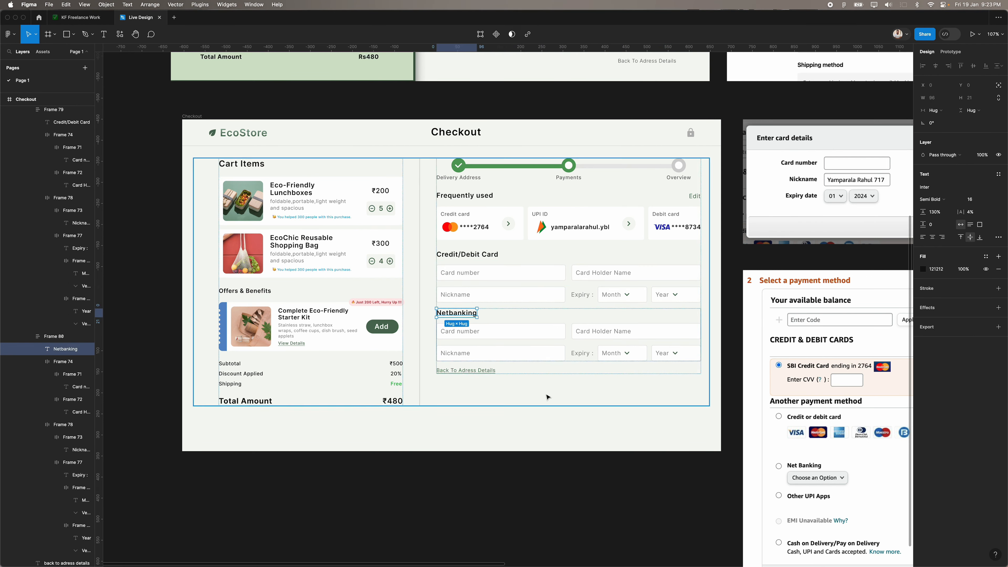
Copy the expiry dropdown group into the "Net Banking" section as its own row and delete the section's two card field rows.
click(526, 353)
double_click(608, 345)
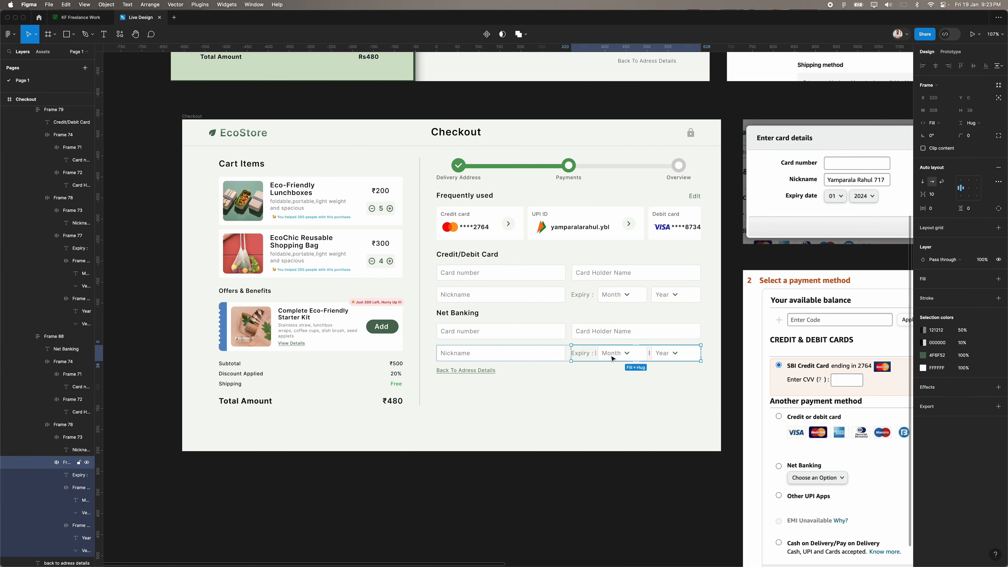
key(super+c)
click(540, 322)
key(super+v)
double_click(512, 353)
shift+click(533, 331)
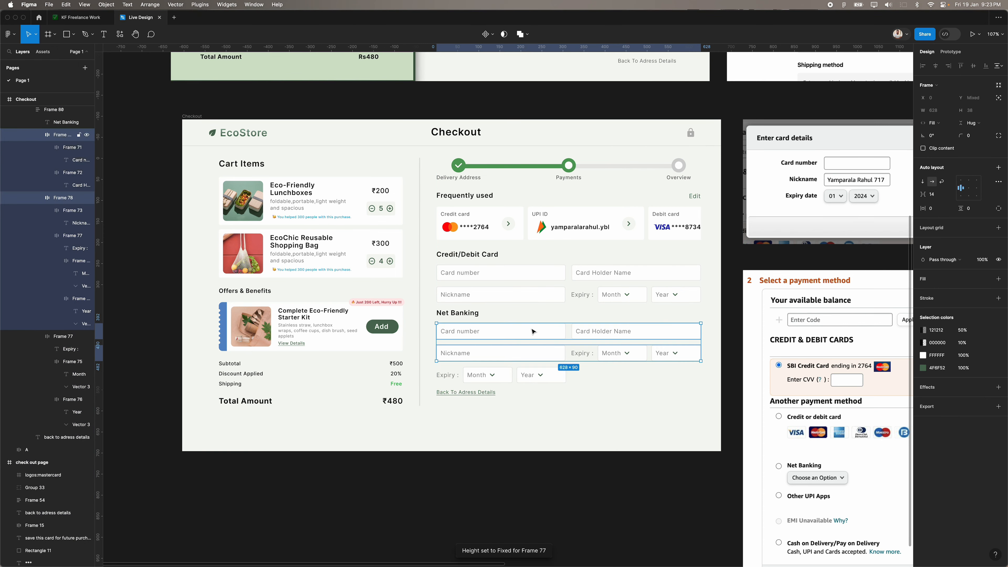
key(Delete)
Turn the row under "Net Banking" into a "Select Bank" label with a single "Options" dropdown, removing the Year dropdown.
double_click(476, 314)
double_click(448, 331)
text(Select Bank)
double_click(490, 331)
text(Options)
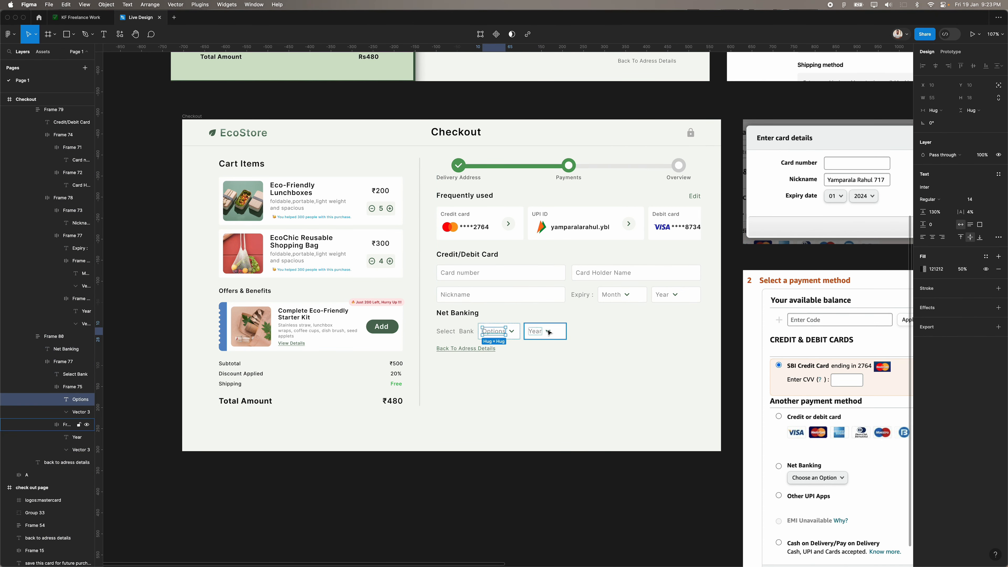
click(548, 331)
key(Delete)
Place the "Net Banking" heading and a wider "Options" dropdown in one horizontal row, without the "Select Bank" label.
click(524, 334)
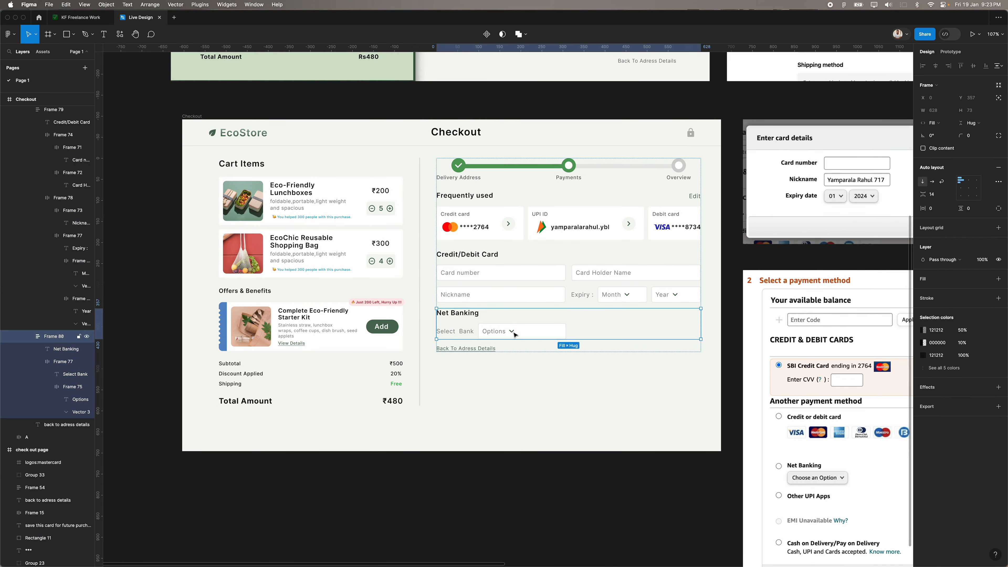
click(948, 195)
click(937, 211)
Duplicate the "Net Banking" row below itself and change the copy's label to "Other UPI Apps".
click(558, 321)
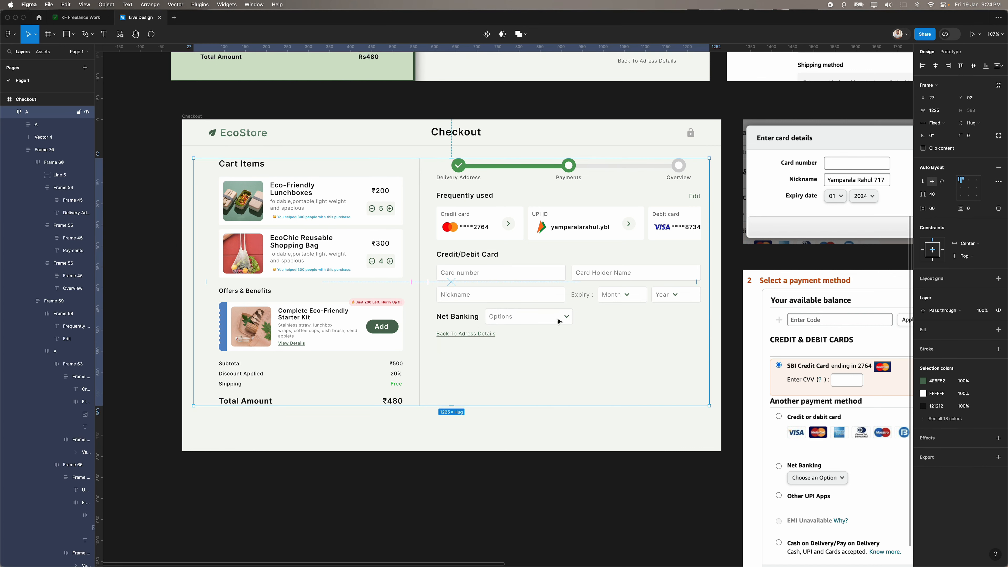
double_click(558, 321)
double_click(558, 321)
key(super+d)
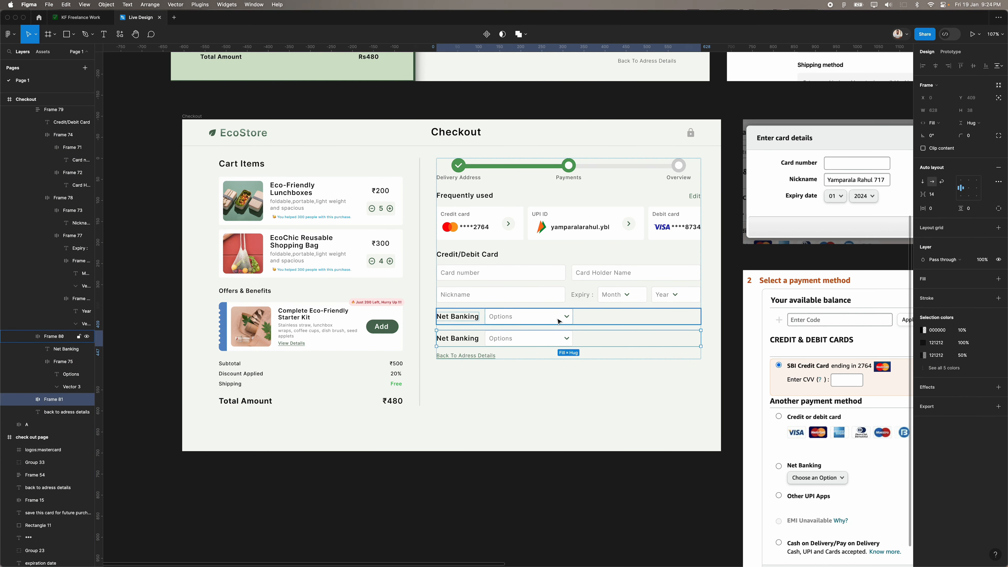
double_click(465, 339)
text(Other UPI)
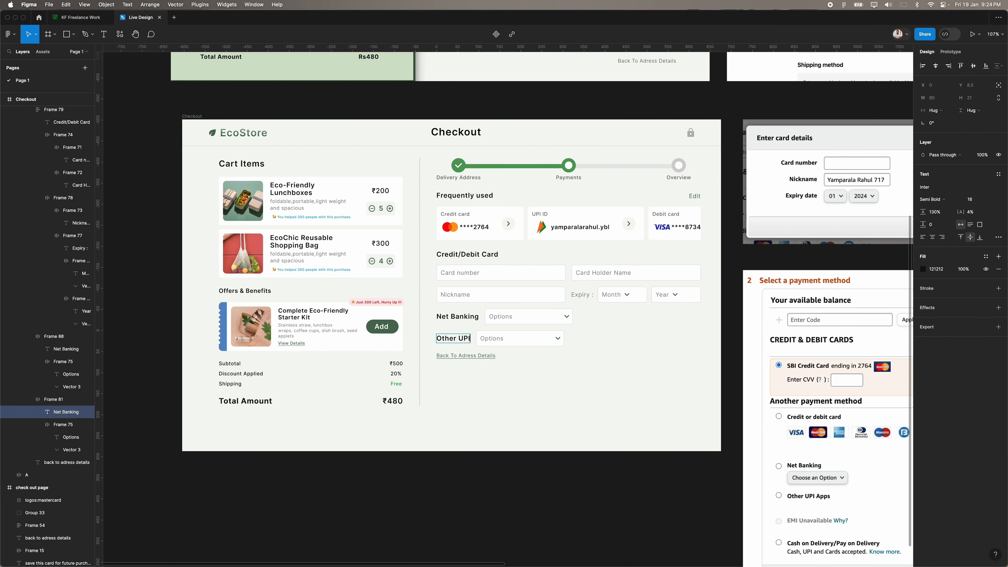
text( Apps)
click(515, 399)
Duplicate the PhonePe logo under "Other UPI Apps" and replace the copy with the Google Pay logo.
scroll(515, 398, down, 5)
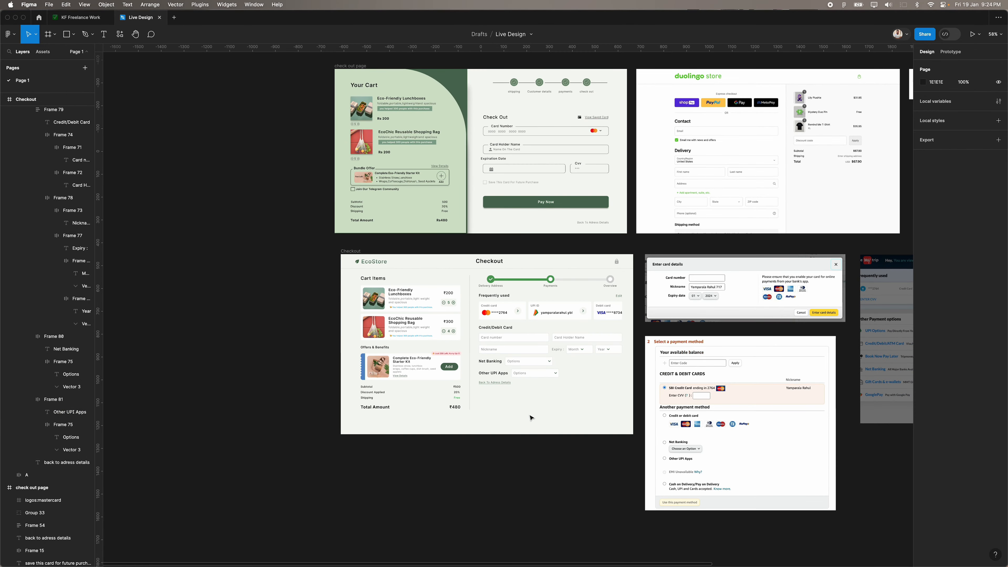
scroll(705, 101, up, 5)
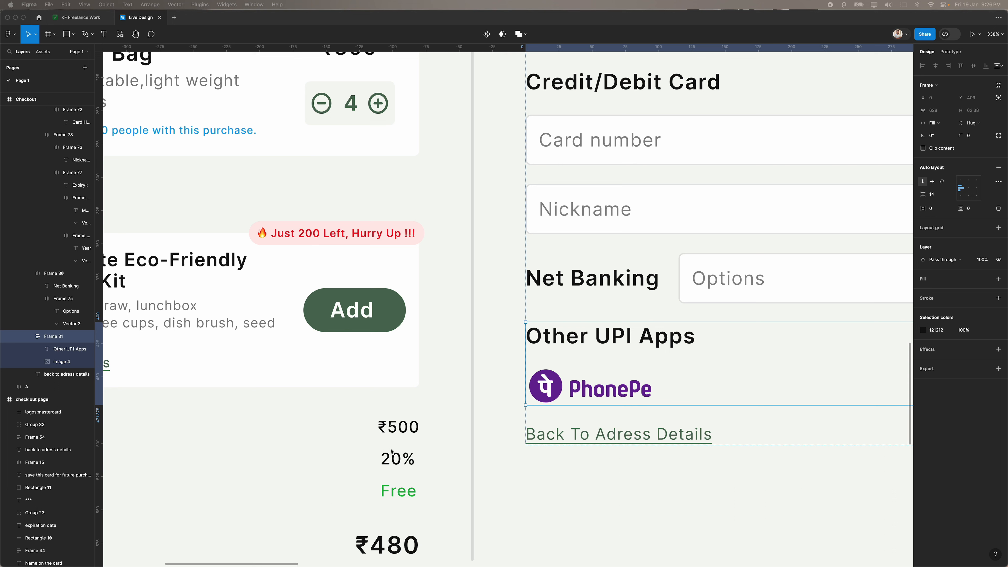
double_click(587, 389)
key(super+d)
right_click(585, 440)
Combine the PhonePe and Google Pay logos into one horizontal auto layout row.
shift+click(614, 396)
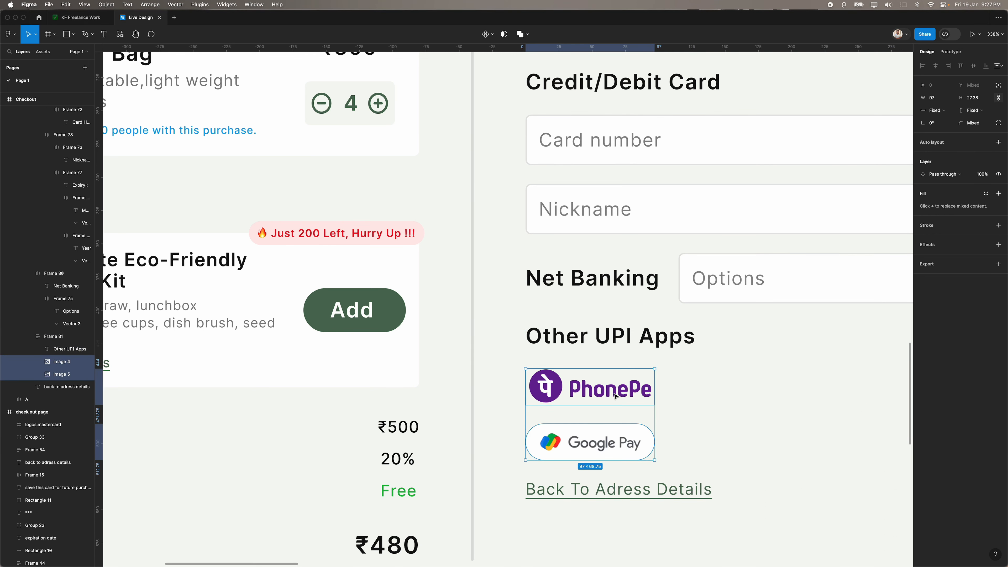
key(shift+a)
click(931, 181)
click(800, 482)
scroll(800, 483, down, 3)
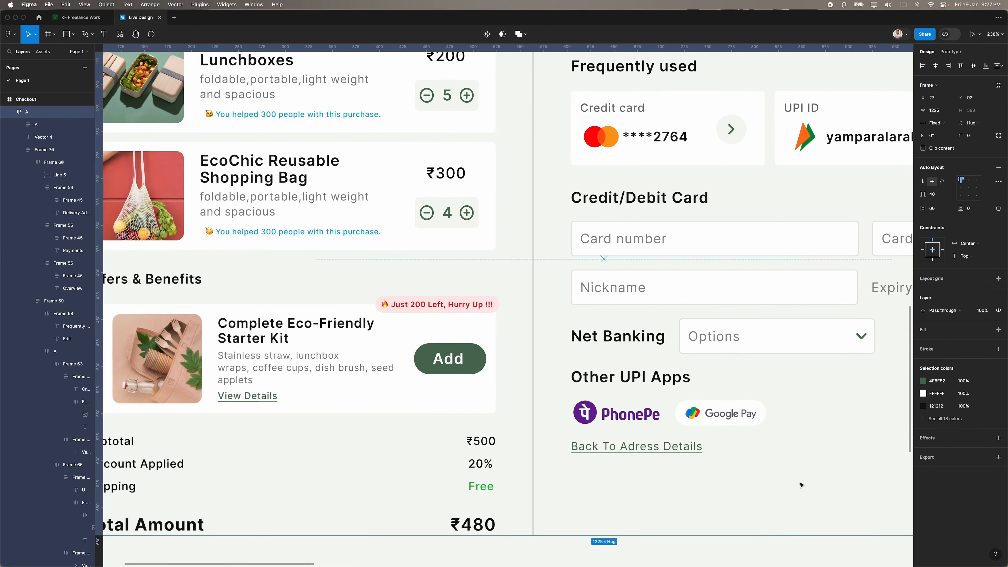
Move the "Net Banking" row below the "Other UPI Apps" section in the payments column.
scroll(800, 484, down, 10)
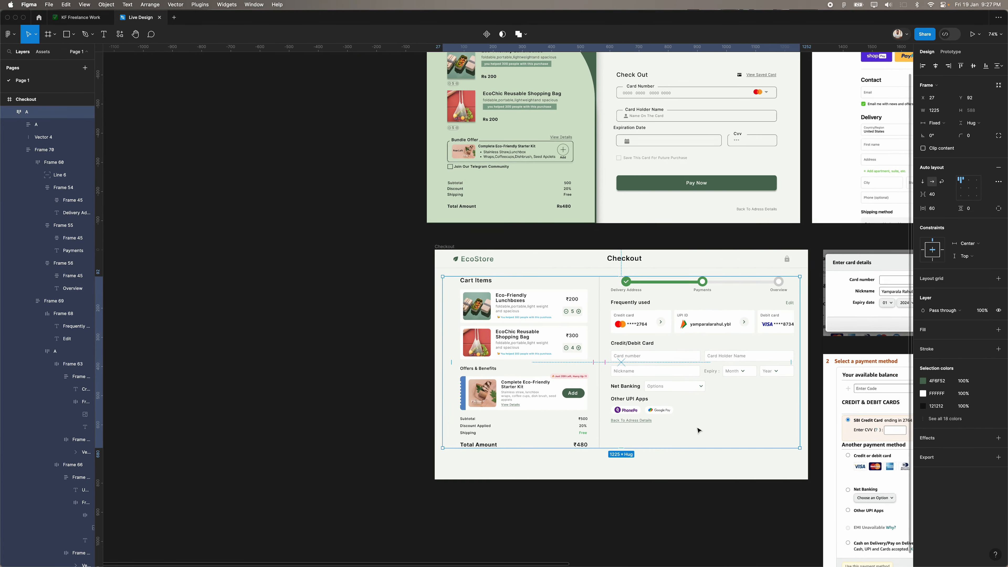
scroll(698, 430, right, 3)
scroll(540, 397, up, 5)
double_click(540, 397)
double_click(539, 394)
key(Down)
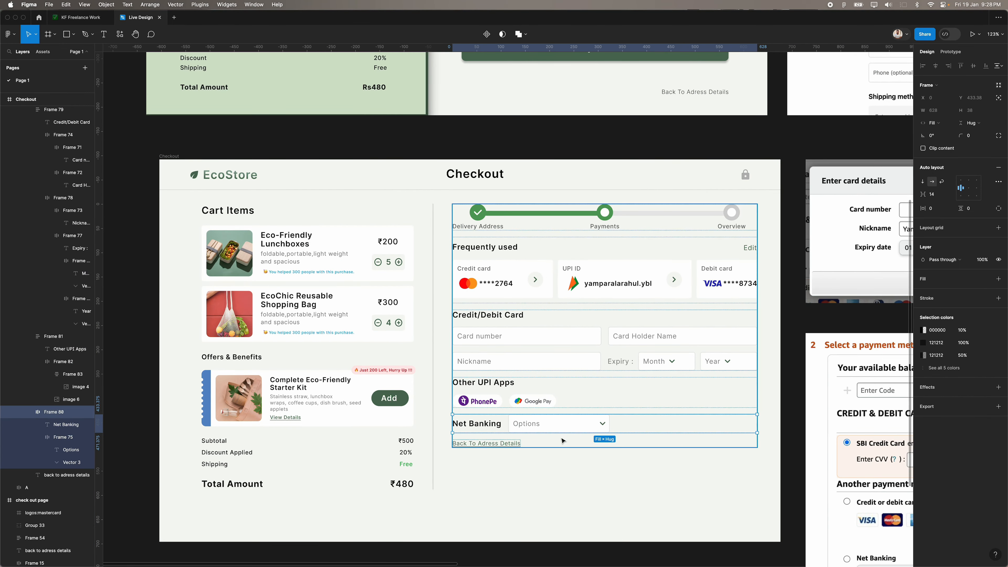
Set the vertical spacing between the payments column's sections to 30.
click(562, 441)
click(934, 194)
text(30)
key(Return)
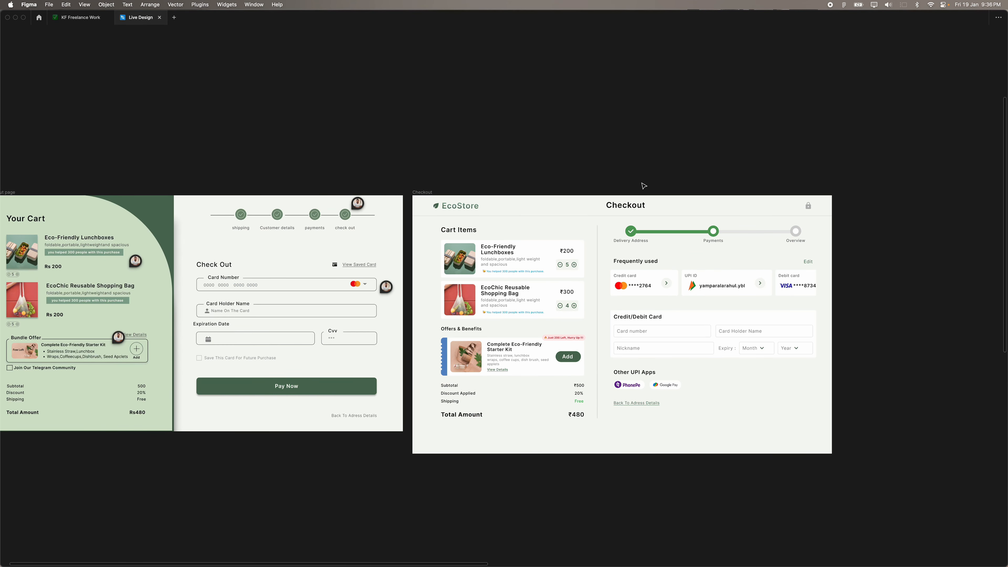
scroll(643, 186, left, 3)
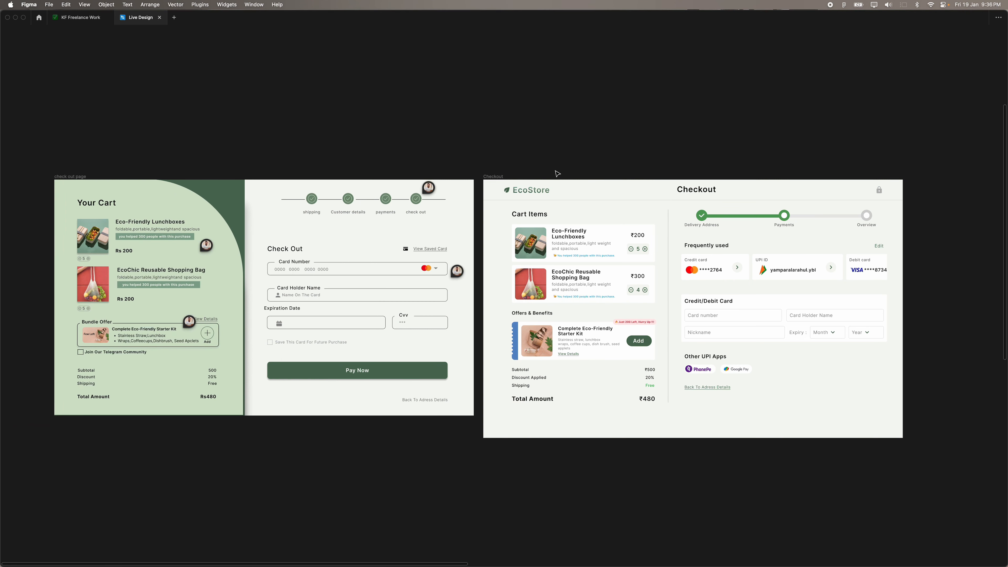